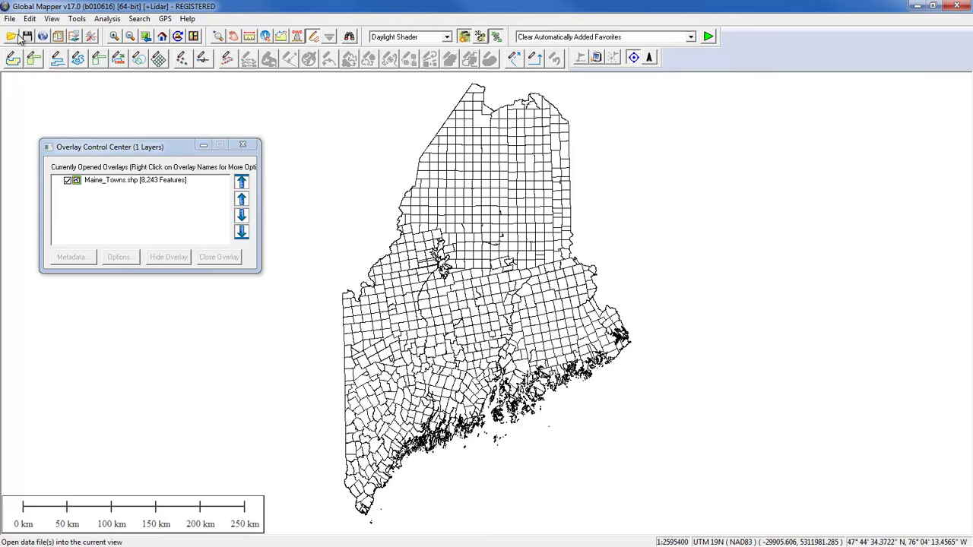
Step: Open the program configuration at the vector display settings and place the dialog beside the map
{"action": "left_click", "coordinate": [92, 38]}
{"action": "left_click", "coordinate": [91, 39]}
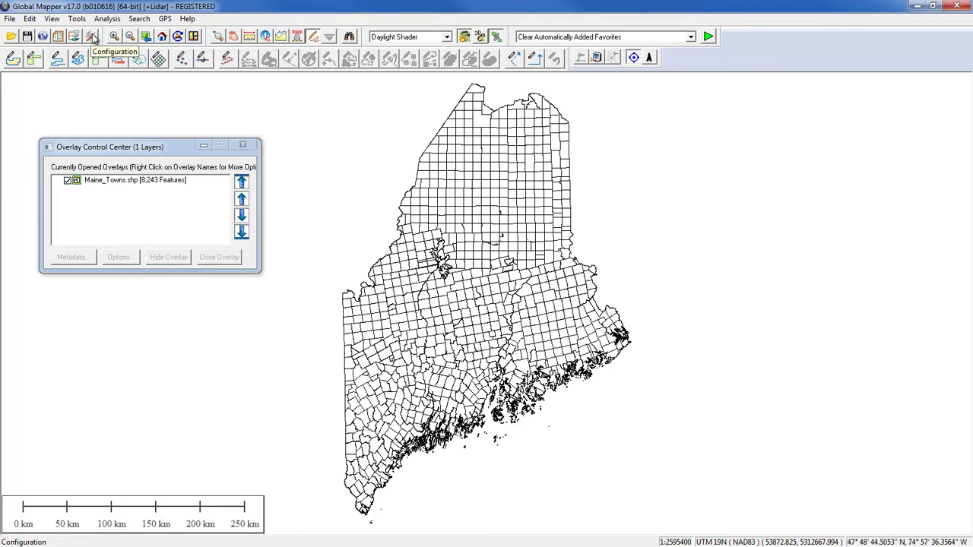
{"action": "left_click", "coordinate": [77, 18]}
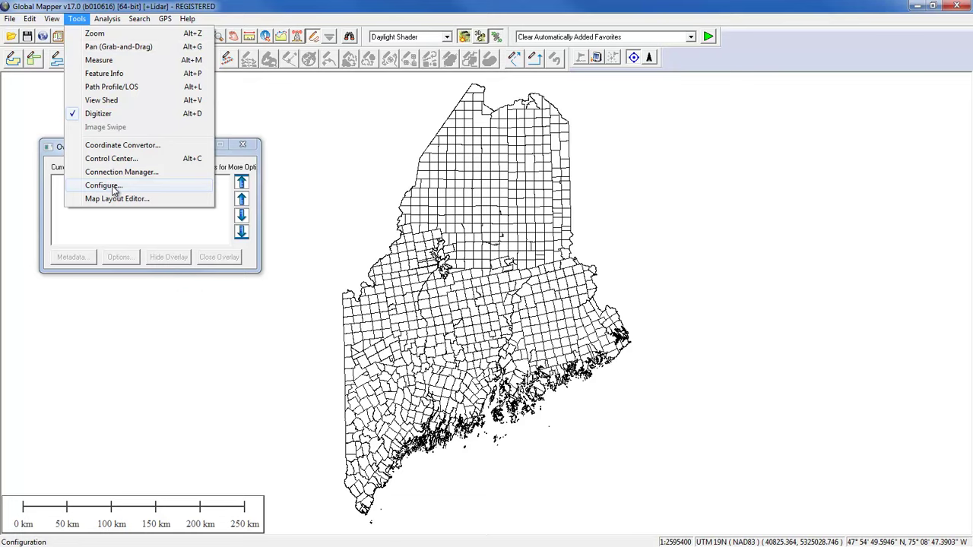
{"action": "left_click", "coordinate": [104, 186]}
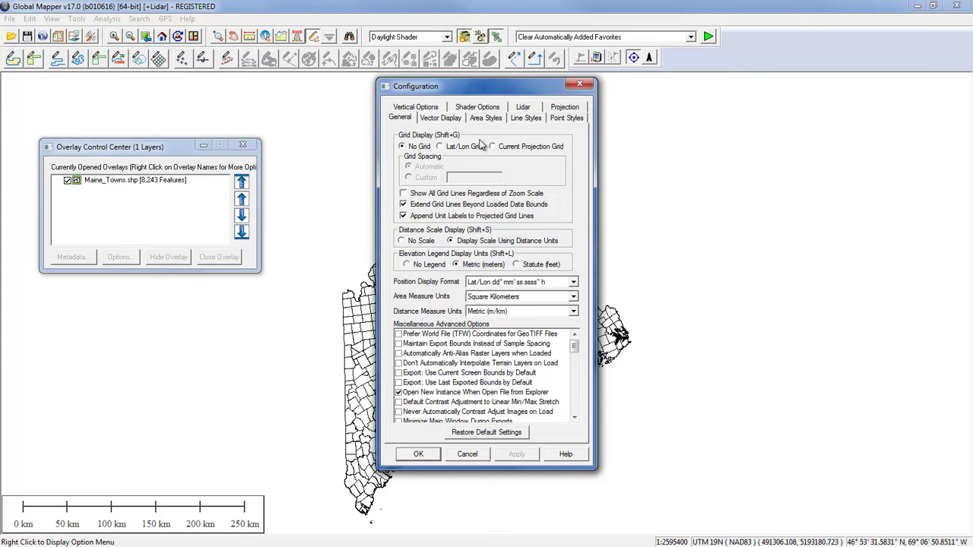
{"action": "left_click", "coordinate": [458, 122]}
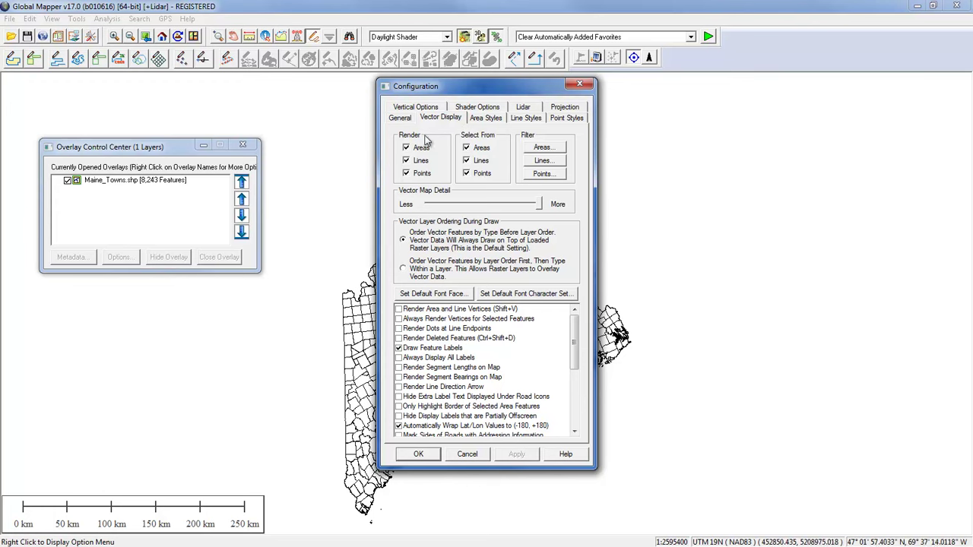
{"action": "left_click_drag", "start_coordinate": [456, 86], "coordinate": [669, 105]}
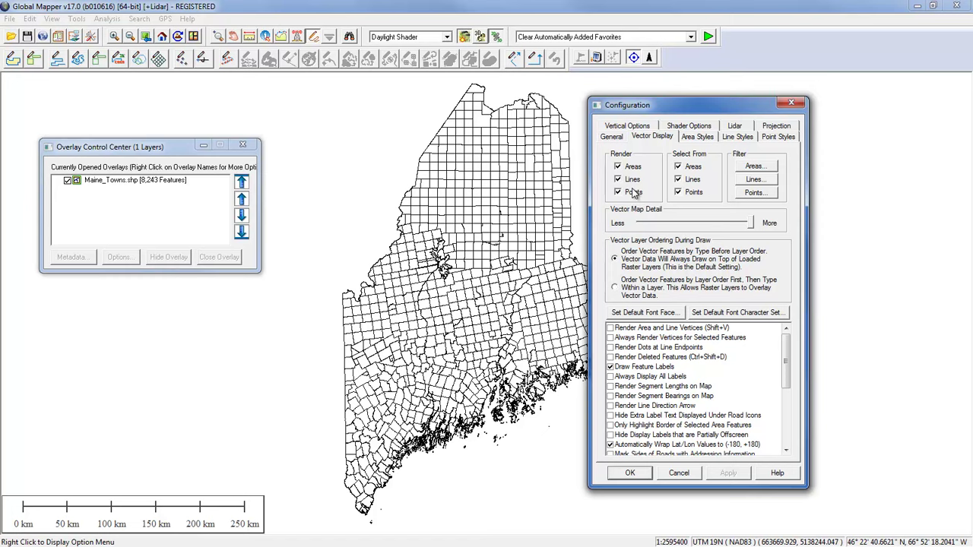
Step: Turn off rendering of area features and apply it, and turn area rendering back on
{"action": "left_click", "coordinate": [618, 167]}
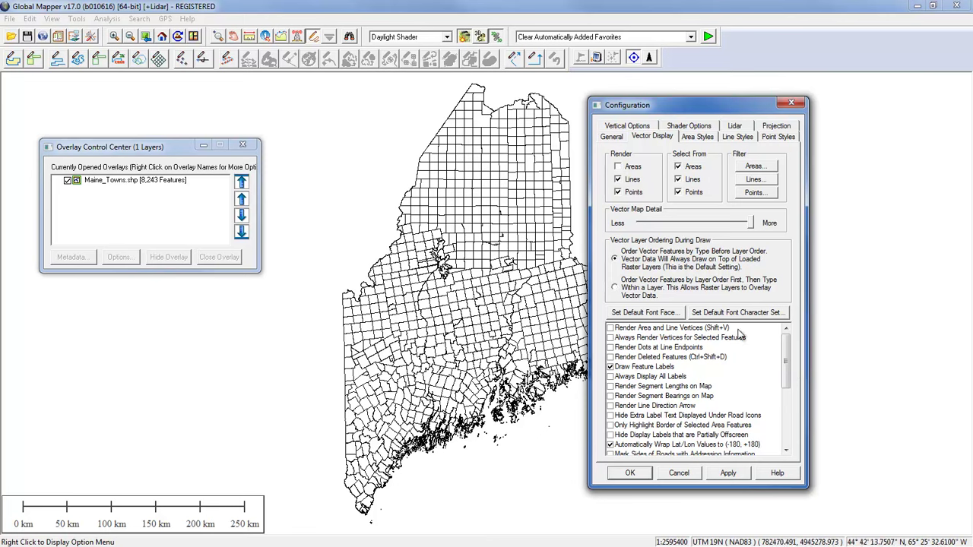
{"action": "left_click", "coordinate": [741, 480]}
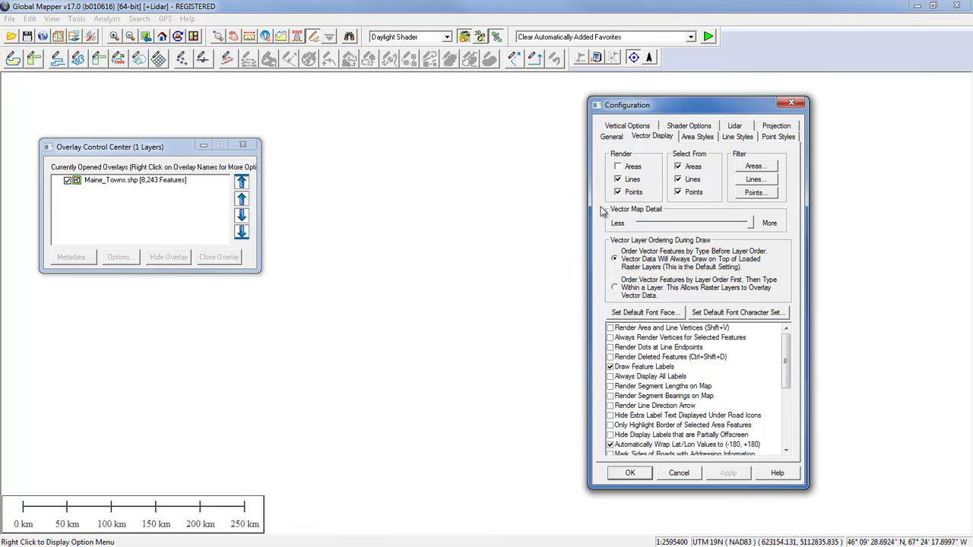
{"action": "left_click", "coordinate": [617, 167]}
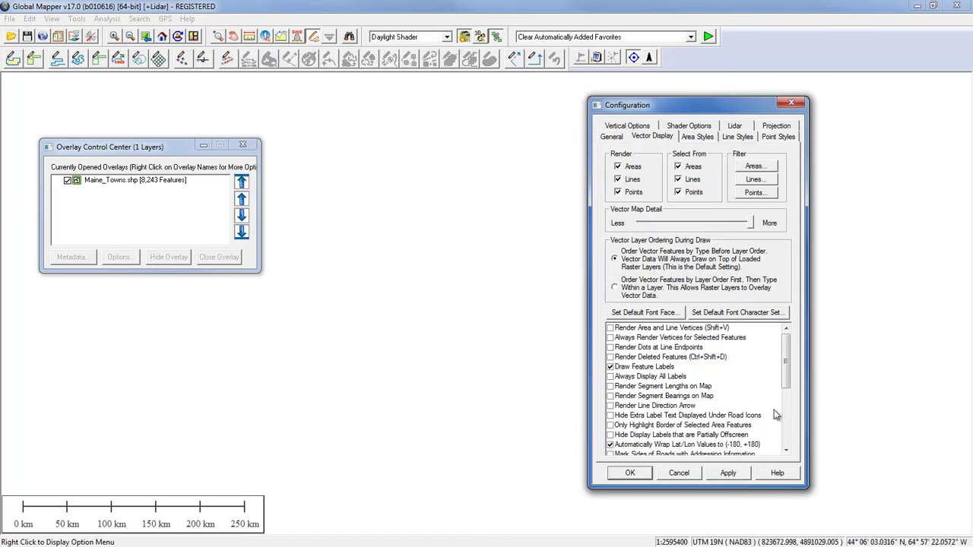
{"action": "left_click", "coordinate": [728, 474]}
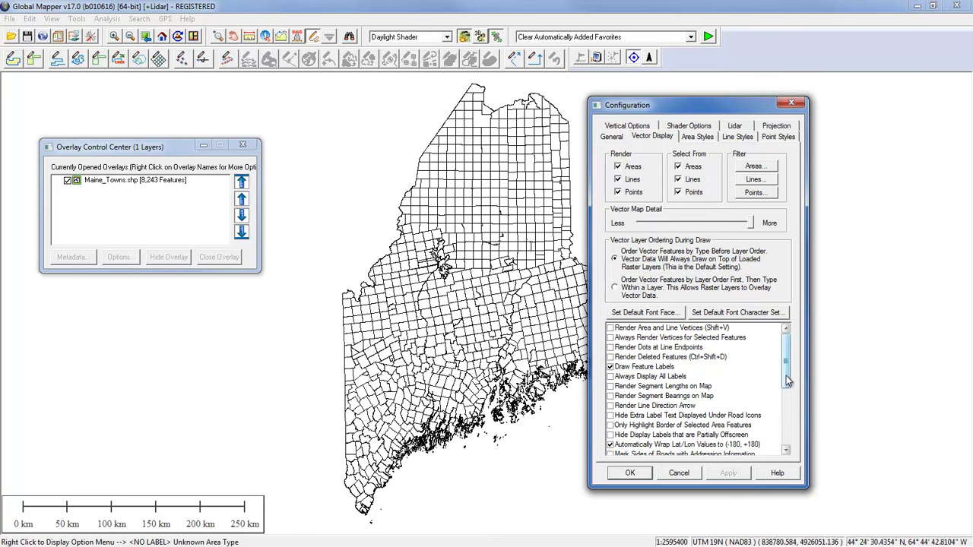
Step: Select a block of town areas in central Maine with the Digitizer while the vector display settings stay open
{"action": "left_click_drag", "start_coordinate": [656, 106], "coordinate": [630, 84]}
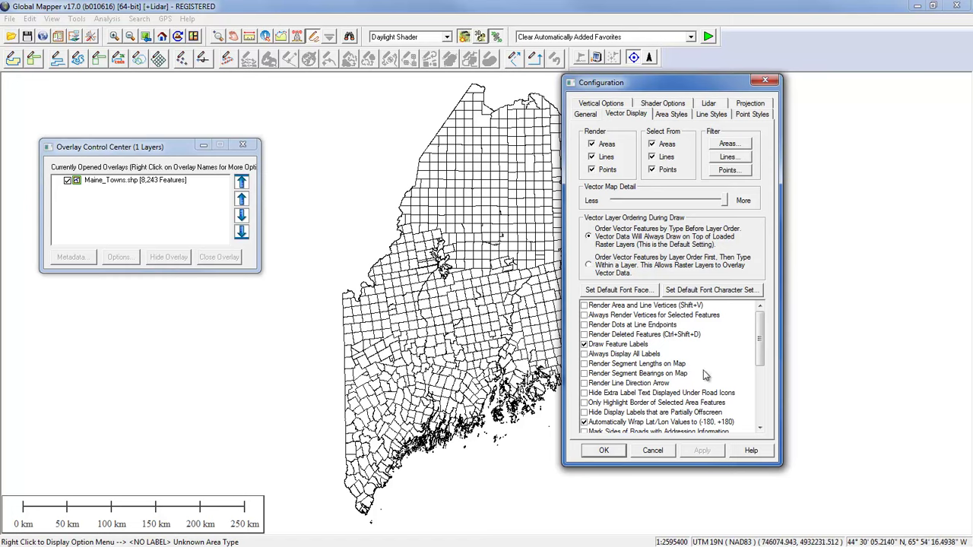
{"action": "left_click_drag", "start_coordinate": [759, 358], "coordinate": [760, 372]}
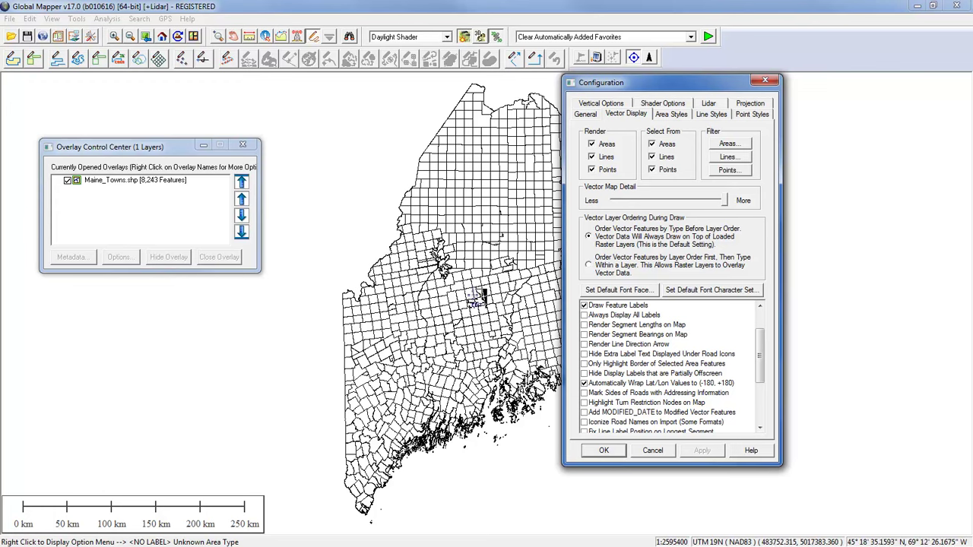
{"action": "left_click", "coordinate": [475, 298]}
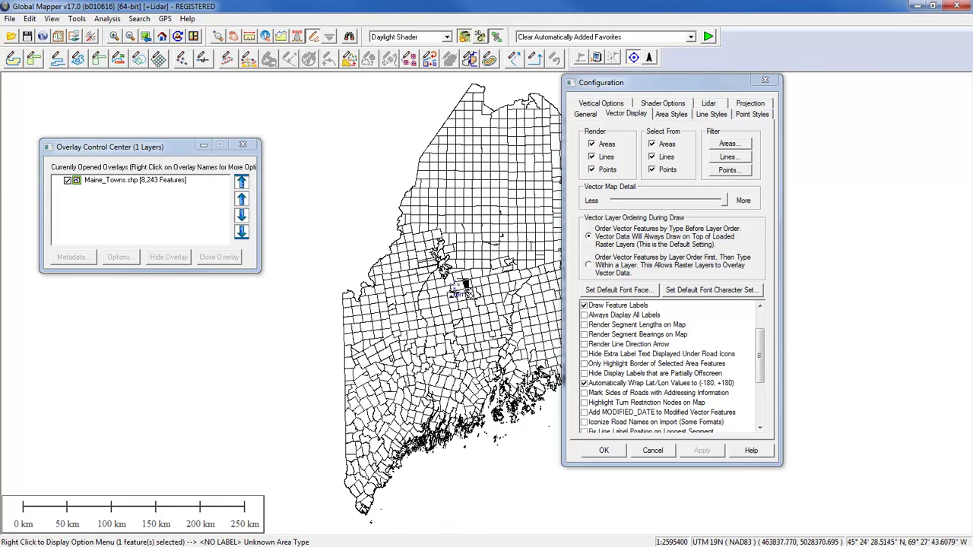
{"action": "left_click_drag", "start_coordinate": [460, 296], "coordinate": [473, 307]}
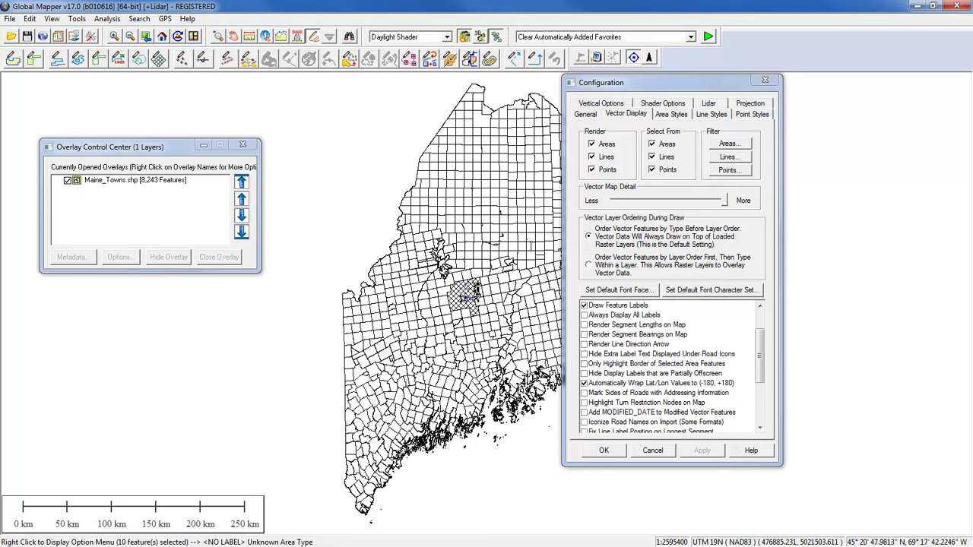
{"action": "left_click_drag", "start_coordinate": [423, 273], "coordinate": [485, 323]}
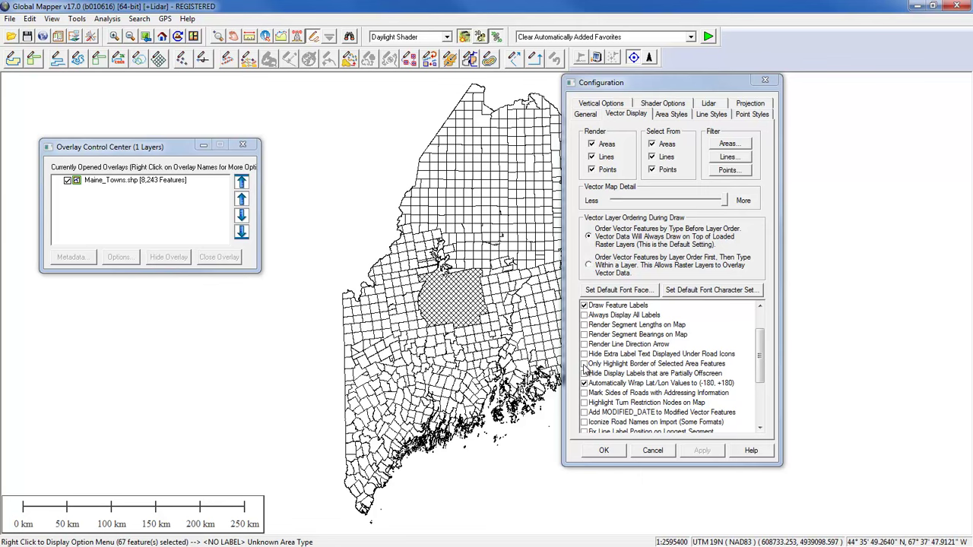
Step: Enable Only Highlight Border of Selected Area Features, apply it, and try it on different town selections in central Maine
{"action": "left_click", "coordinate": [584, 365]}
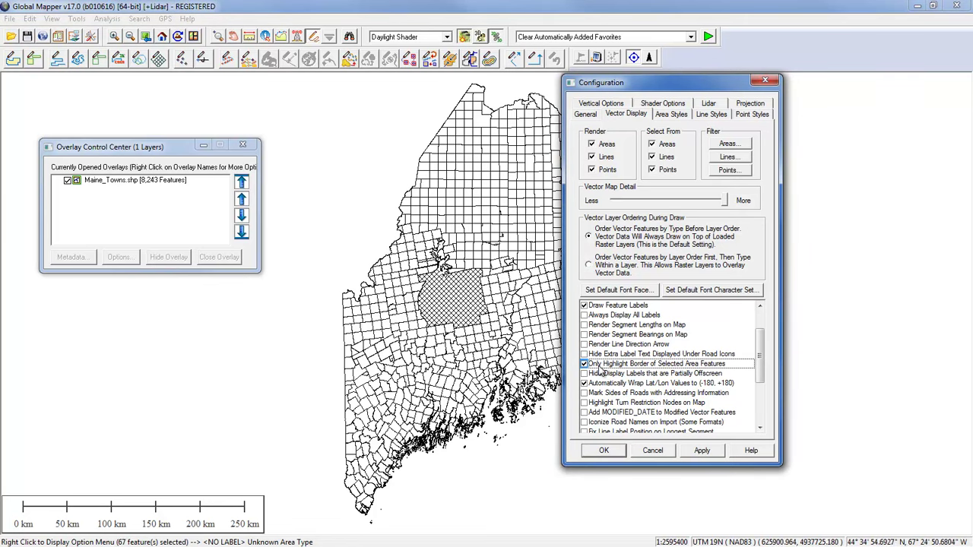
{"action": "left_click", "coordinate": [701, 451]}
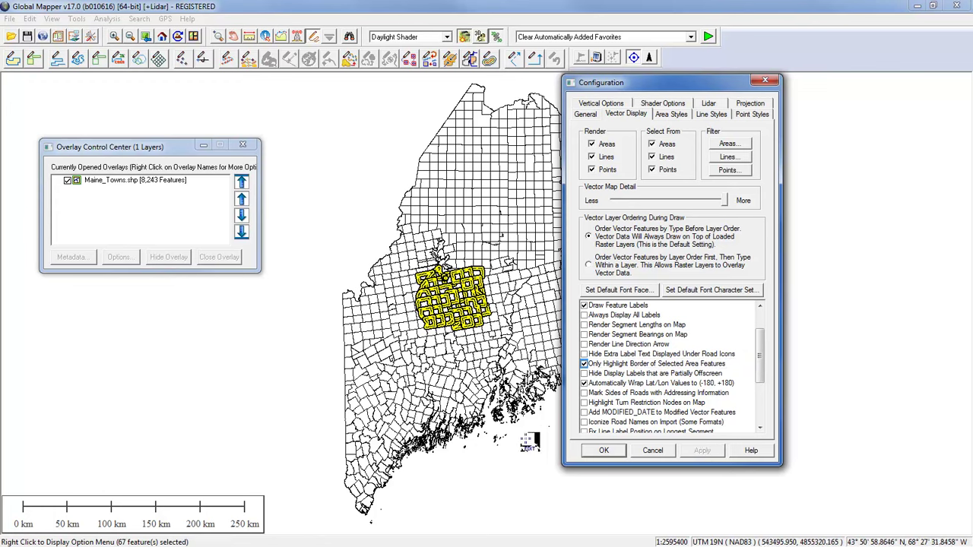
{"action": "left_click", "coordinate": [450, 348]}
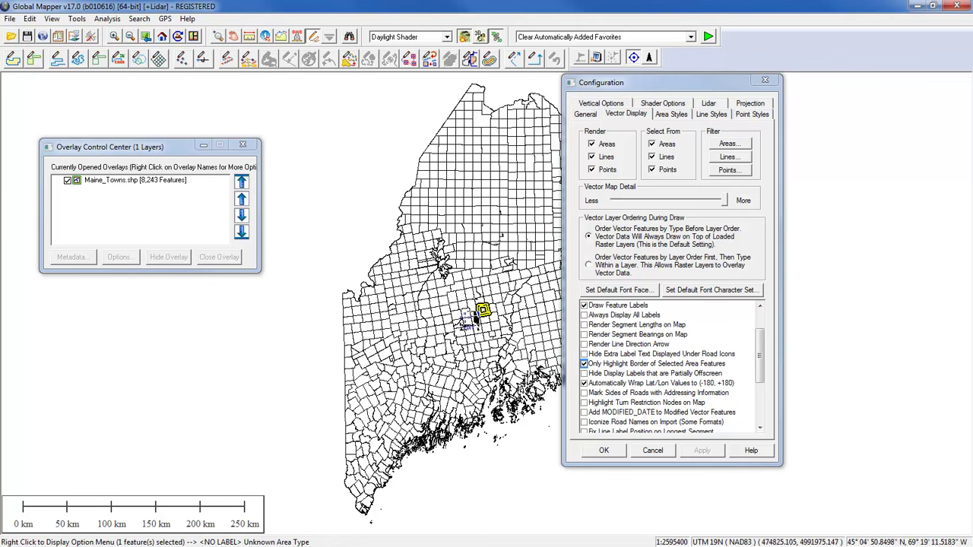
{"action": "left_click_drag", "start_coordinate": [428, 288], "coordinate": [466, 329]}
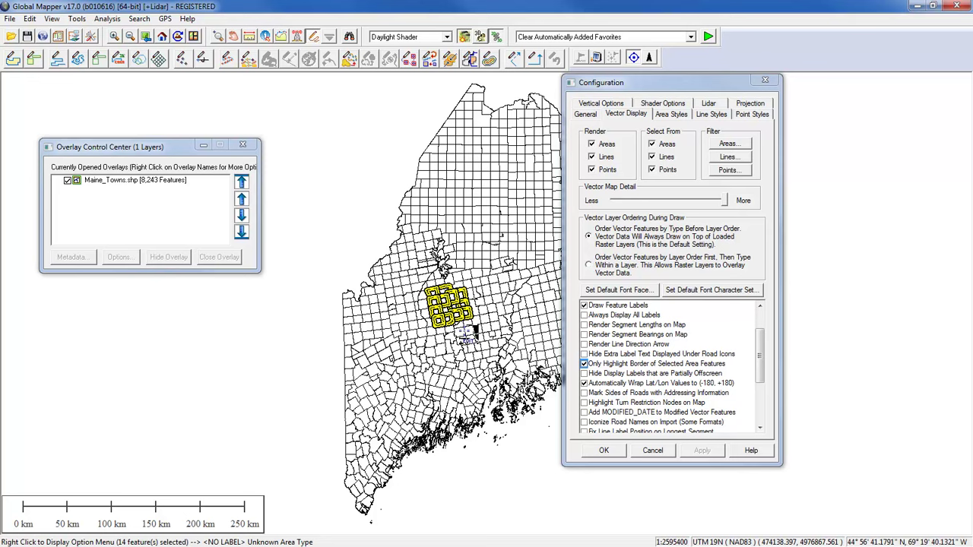
{"action": "left_click", "coordinate": [480, 303]}
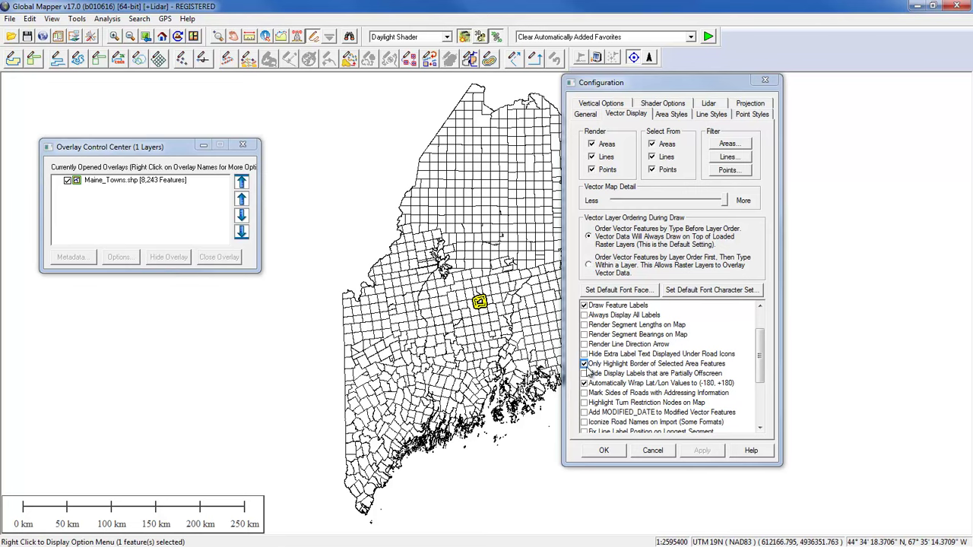
Step: Review the remaining vector display options, the Land Area and Major National Park area styles and the point styles, and accept the configuration
{"action": "scroll", "coordinate": [585, 368], "scroll_direction": "down", "scroll_amount": 3}
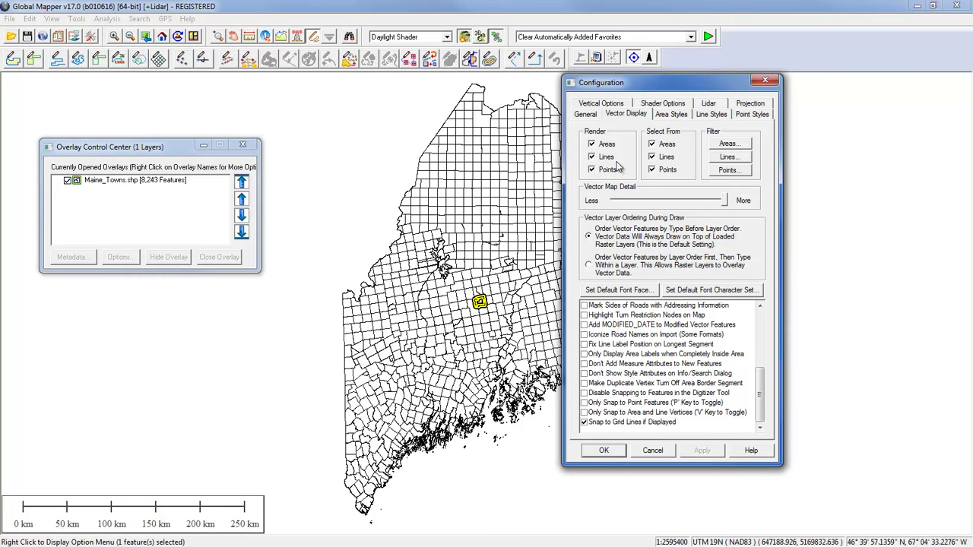
{"action": "left_click_drag", "start_coordinate": [759, 390], "coordinate": [760, 334]}
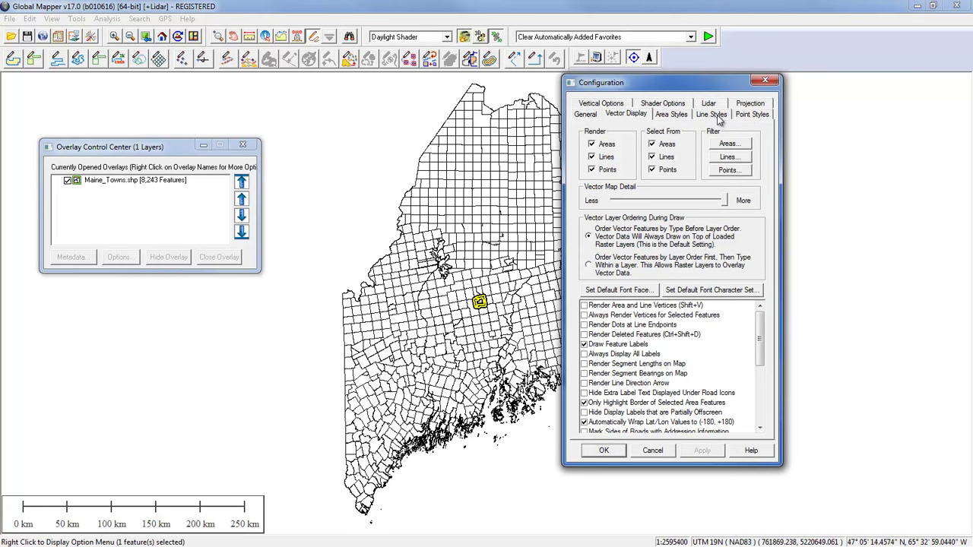
{"action": "left_click", "coordinate": [675, 115]}
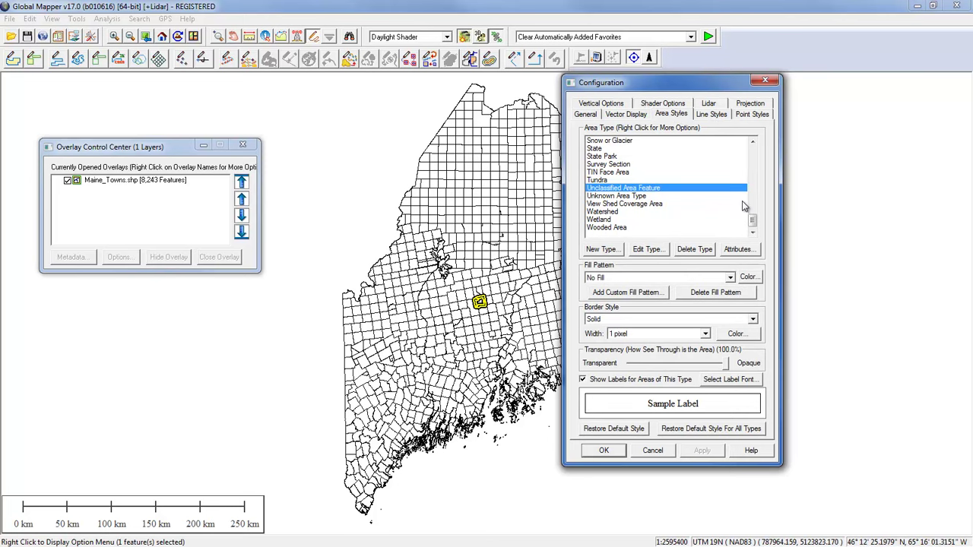
{"action": "left_click_drag", "start_coordinate": [752, 219], "coordinate": [752, 195]}
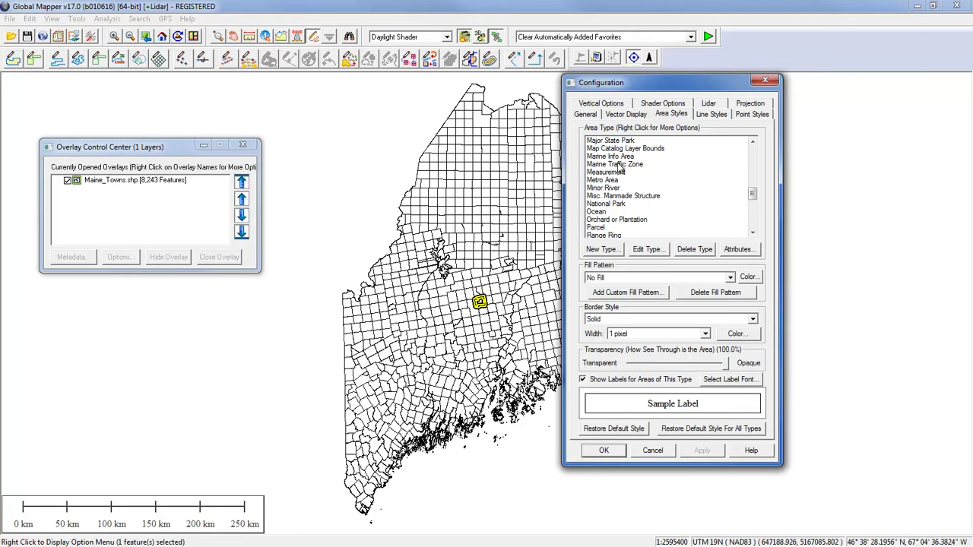
{"action": "left_click_drag", "start_coordinate": [753, 194], "coordinate": [752, 181]}
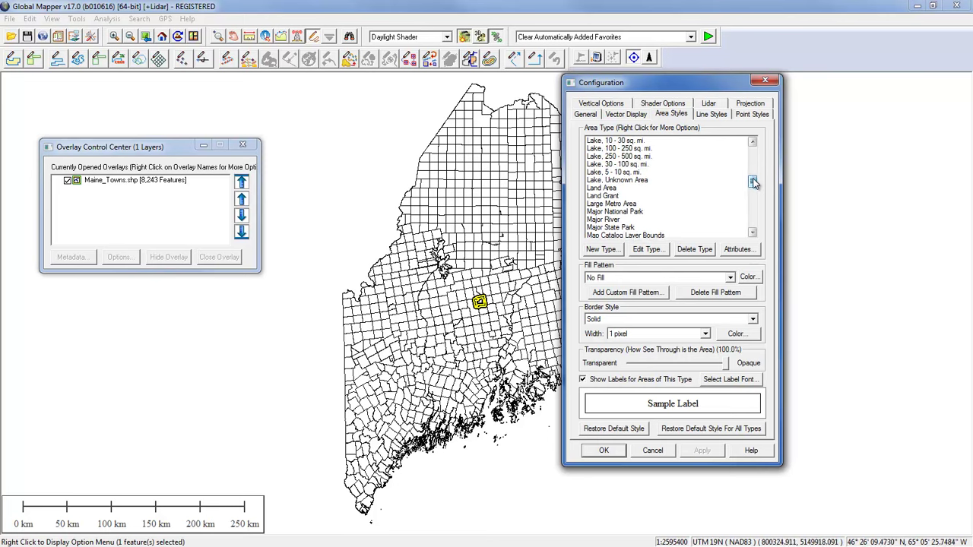
{"action": "left_click", "coordinate": [611, 189]}
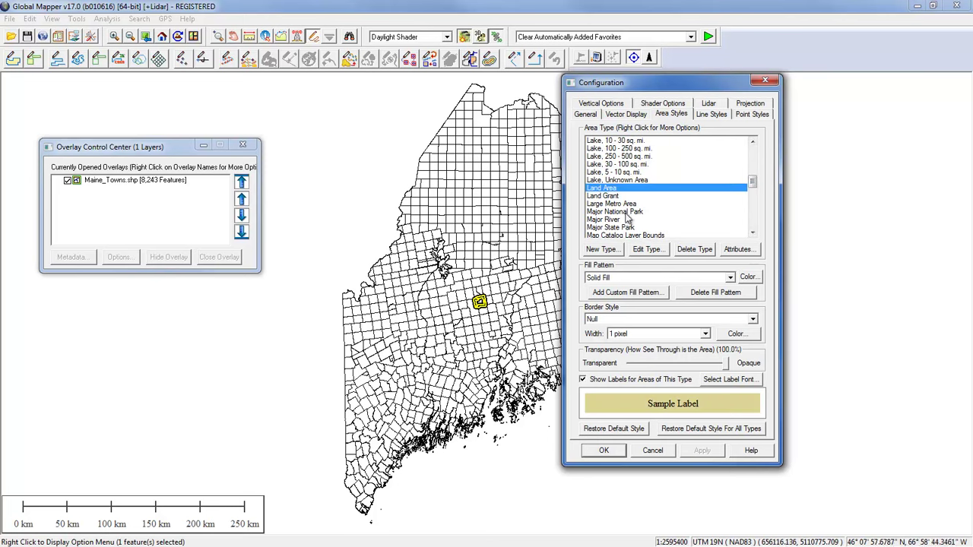
{"action": "left_click", "coordinate": [630, 212]}
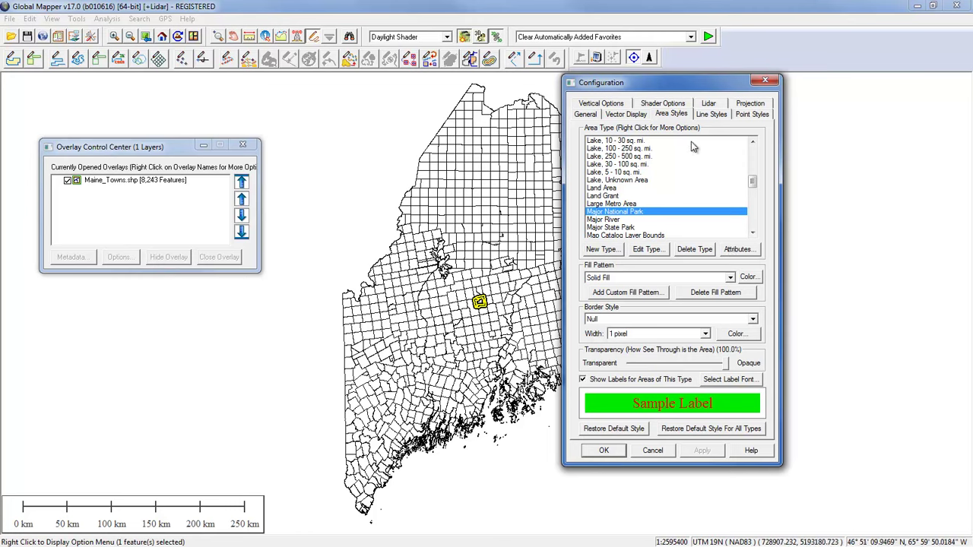
{"action": "left_click", "coordinate": [745, 115]}
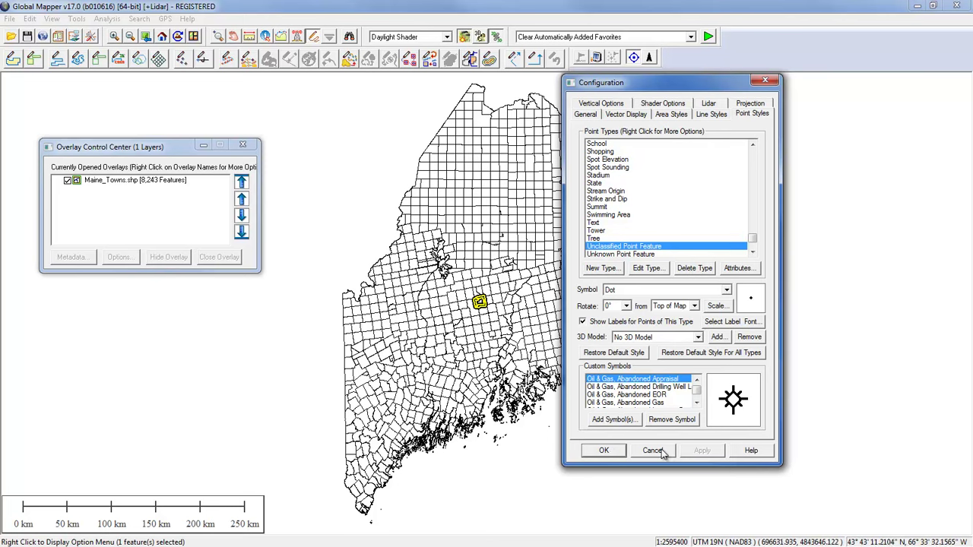
{"action": "left_click", "coordinate": [616, 452]}
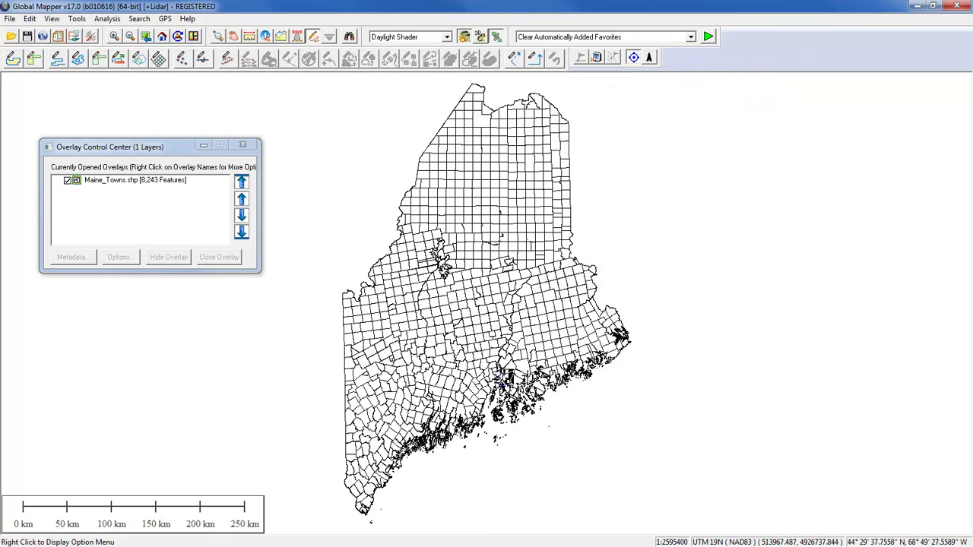
Step: Open the vector options of the Maine_Towns.shp layer and check how its unclassified area features are classified
{"action": "left_click", "coordinate": [116, 181]}
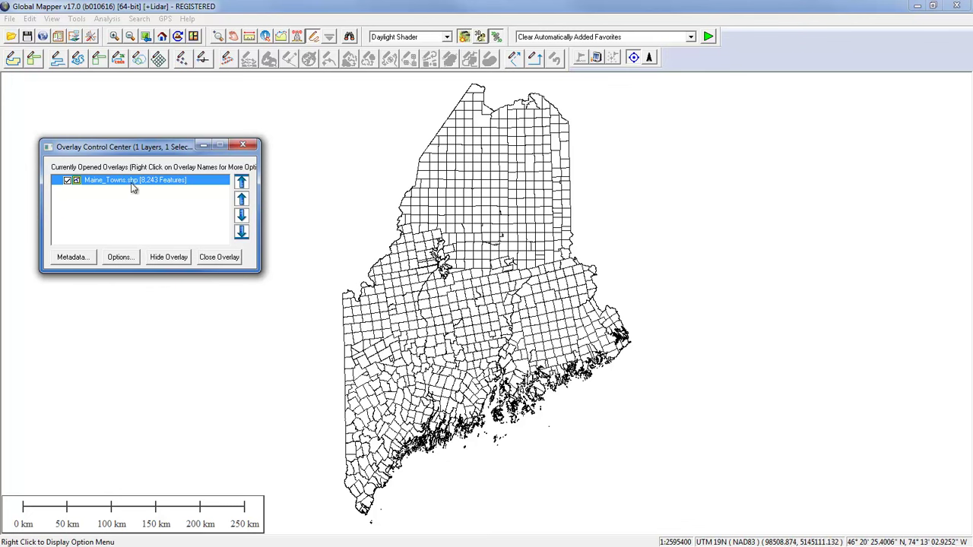
{"action": "left_click", "coordinate": [130, 259]}
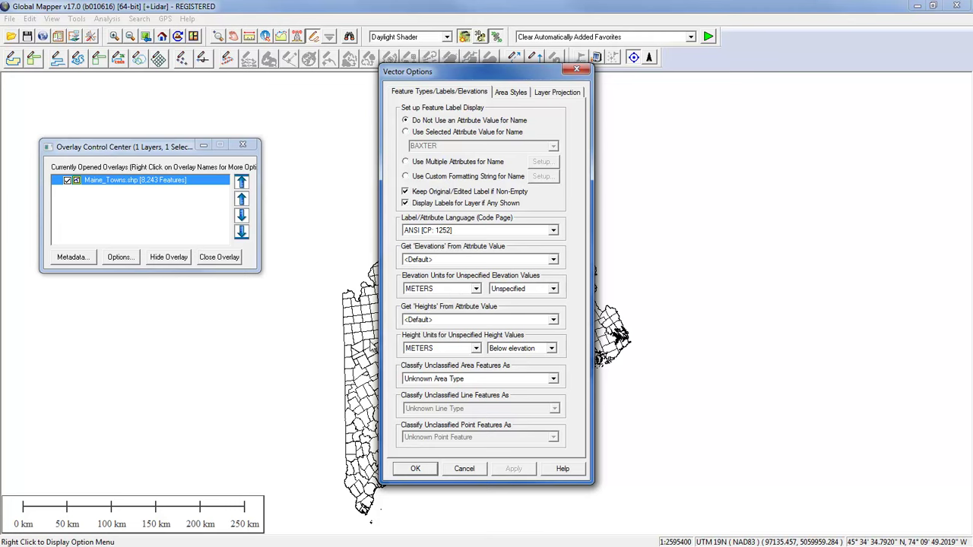
{"action": "left_click", "coordinate": [459, 382]}
{"action": "left_click", "coordinate": [477, 382]}
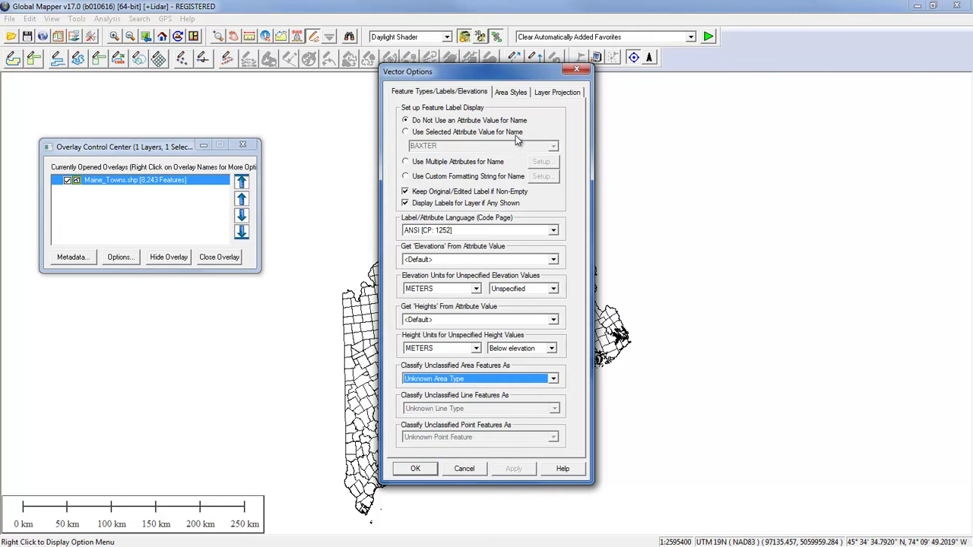
Step: Set the layer's area styling to Use Same Style for All Features, dismissing the style definition without changes
{"action": "left_click", "coordinate": [511, 92]}
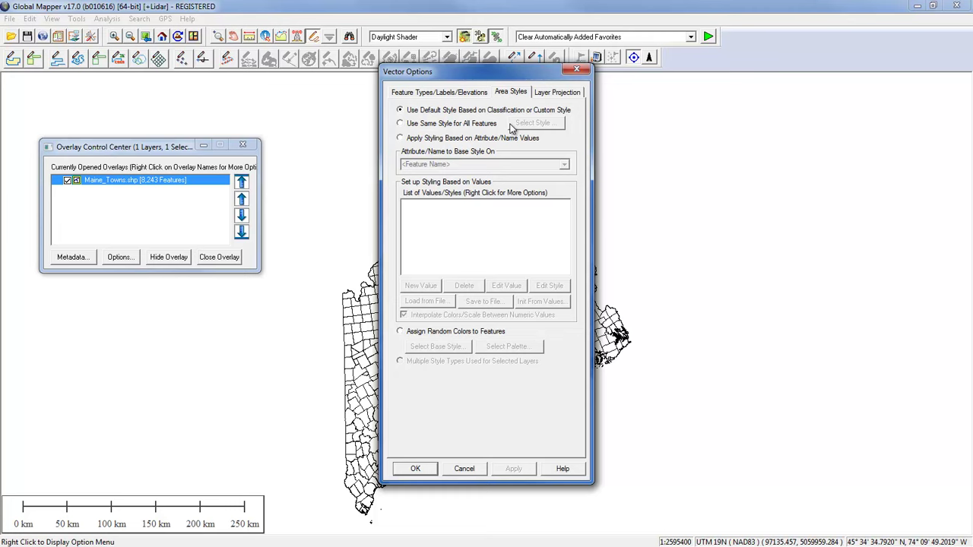
{"action": "left_click_drag", "start_coordinate": [488, 85], "coordinate": [699, 105]}
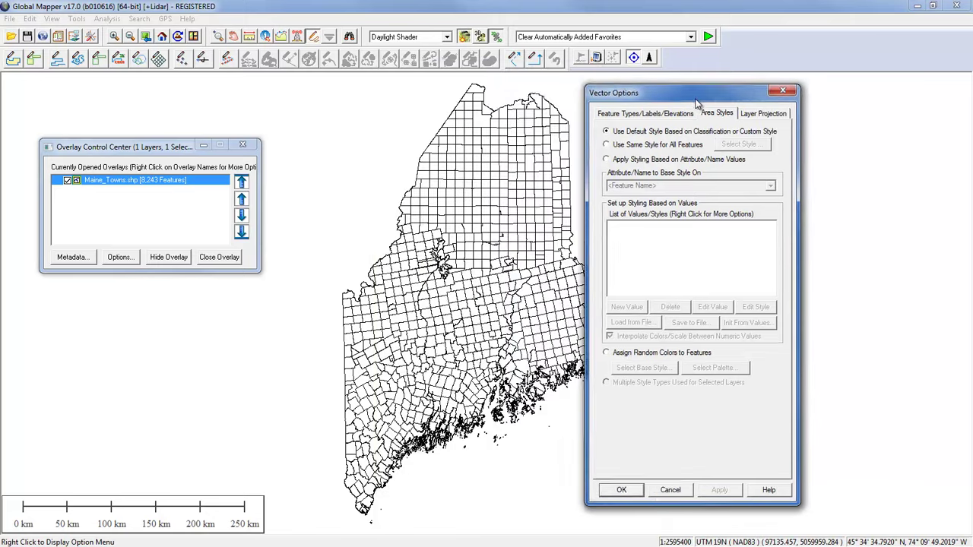
{"action": "left_click", "coordinate": [612, 144]}
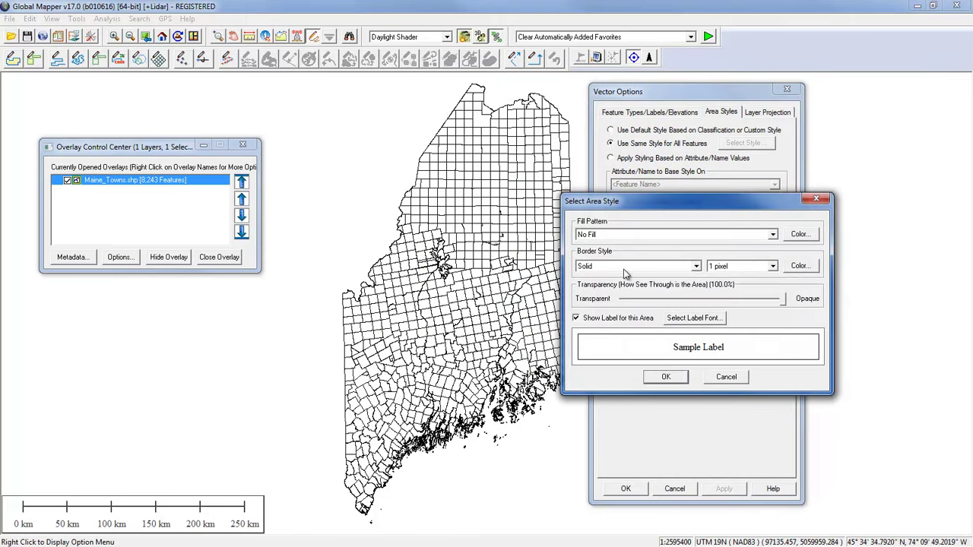
{"action": "left_click", "coordinate": [726, 377]}
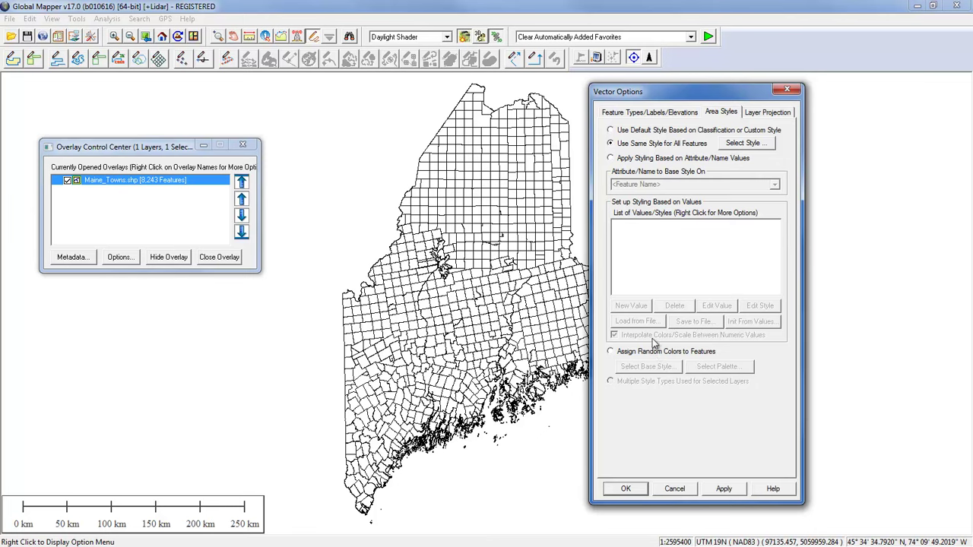
Step: Review the label, elevation and classification settings of the Maine_Towns.shp layer and accept its vector options
{"action": "left_click_drag", "start_coordinate": [672, 101], "coordinate": [586, 107]}
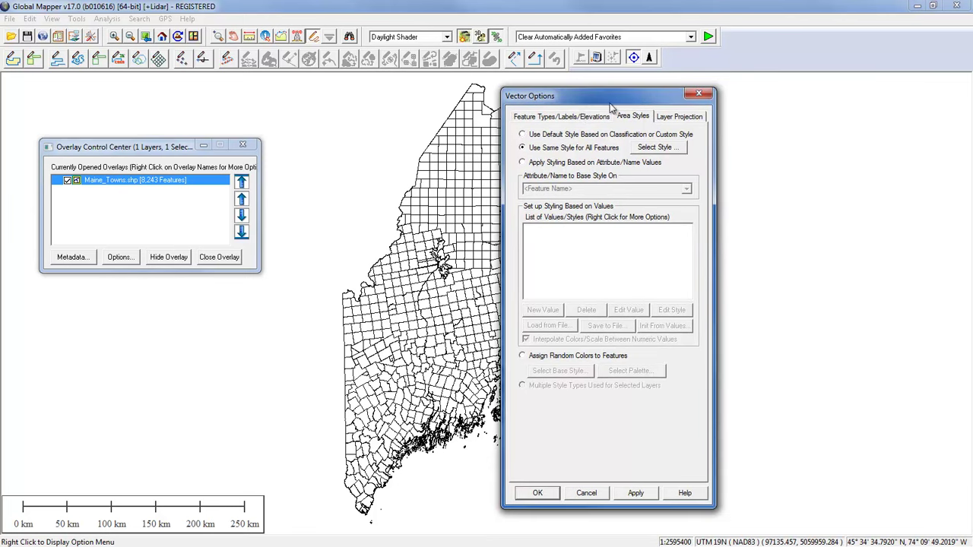
{"action": "left_click", "coordinate": [582, 116]}
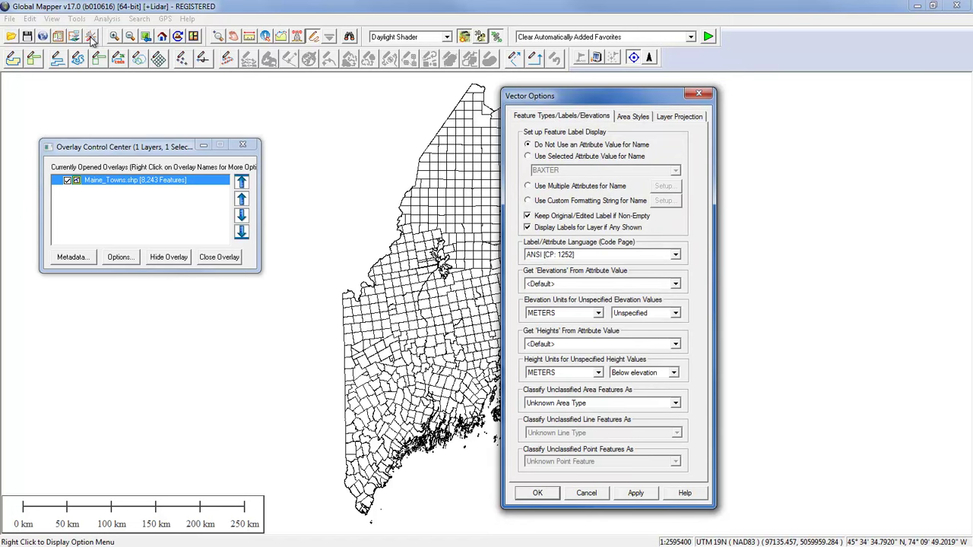
{"action": "left_click_drag", "start_coordinate": [550, 99], "coordinate": [504, 103]}
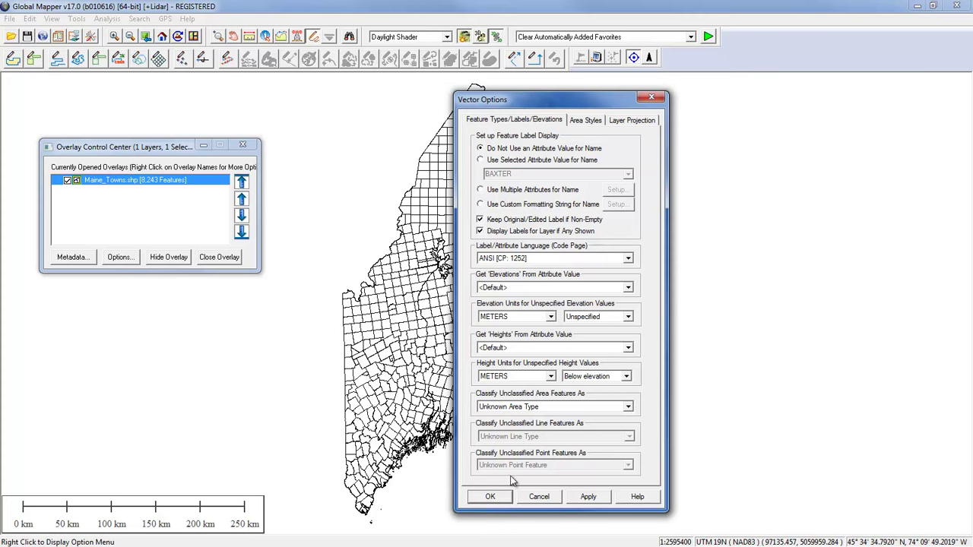
{"action": "left_click", "coordinate": [492, 497]}
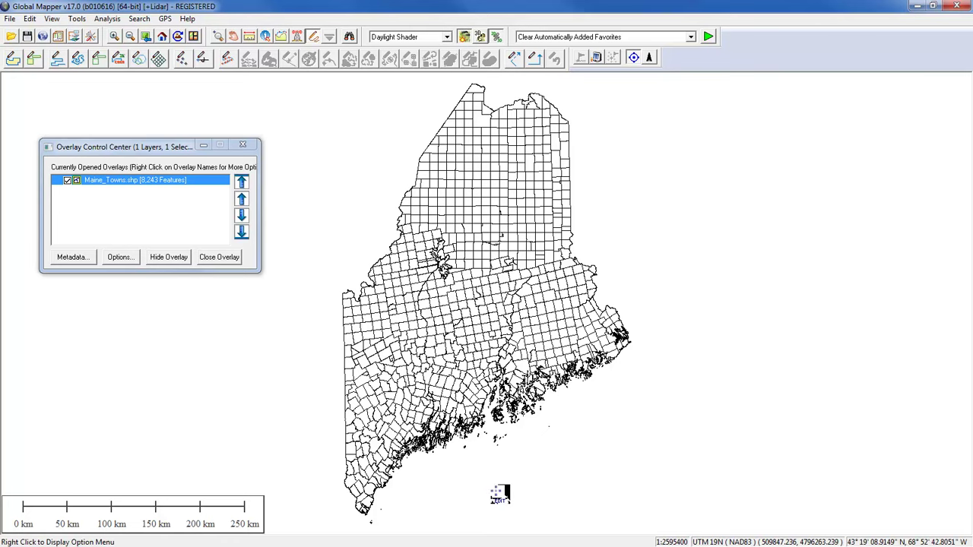
Step: Set AREA - Create New Area Feature to always show in the favorites list
{"action": "left_click", "coordinate": [692, 37]}
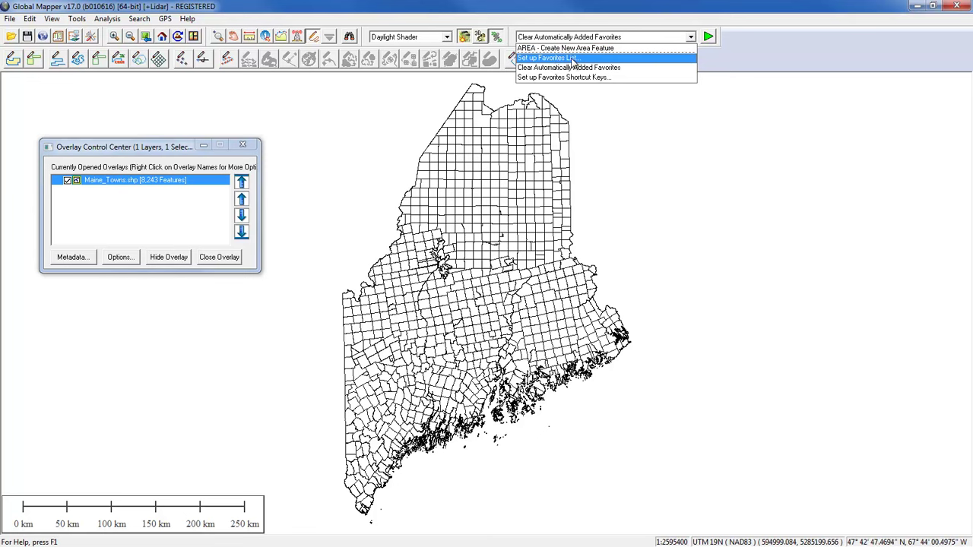
{"action": "left_click", "coordinate": [573, 59]}
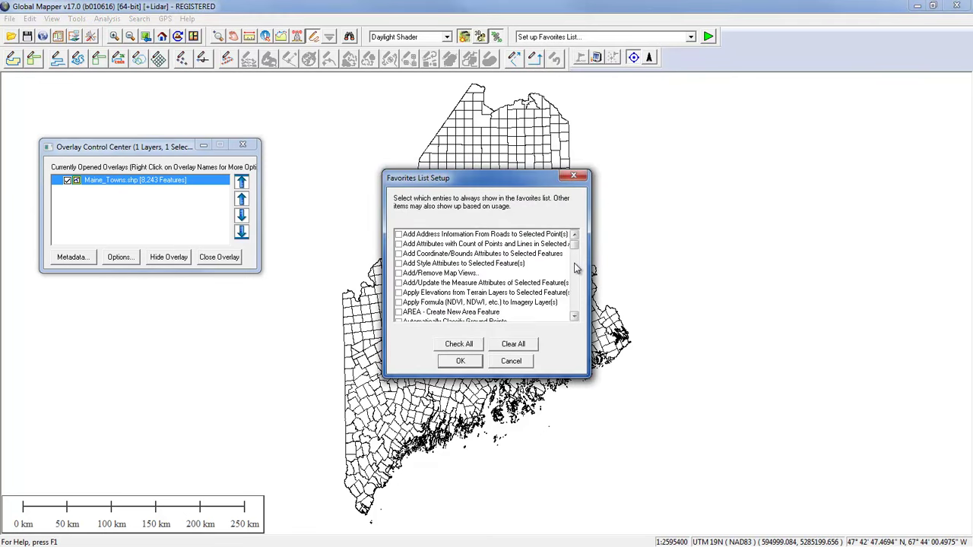
{"action": "scroll", "coordinate": [576, 268], "scroll_direction": "down", "scroll_amount": 3}
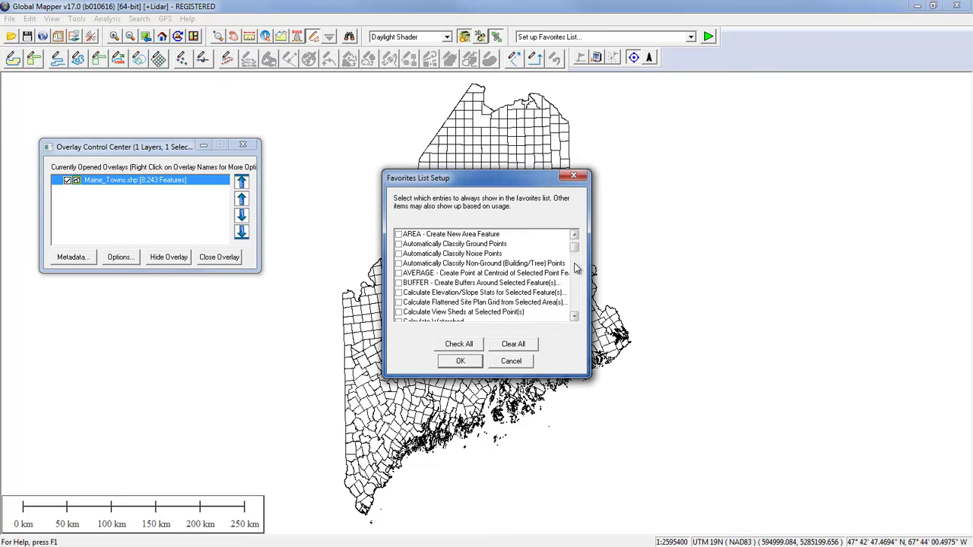
{"action": "left_click", "coordinate": [574, 234]}
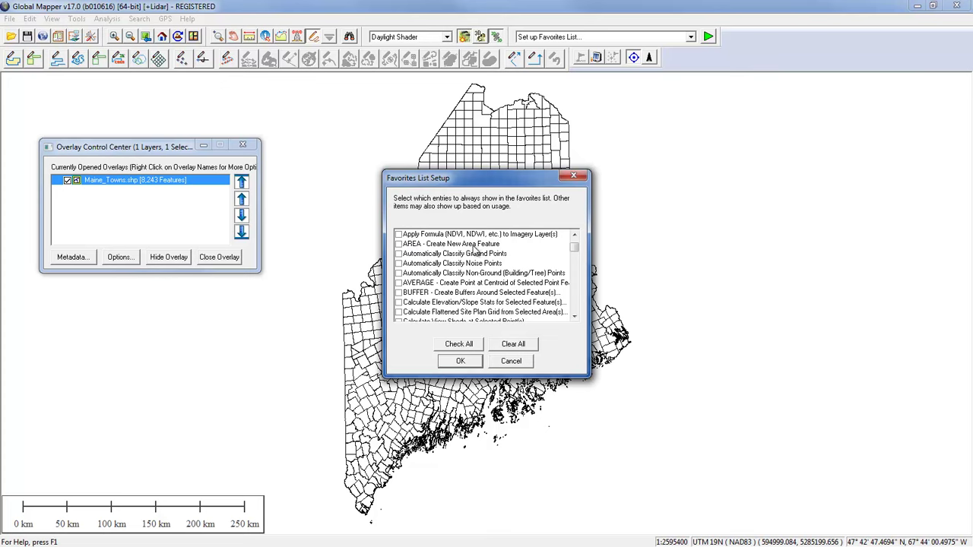
{"action": "left_click", "coordinate": [399, 245]}
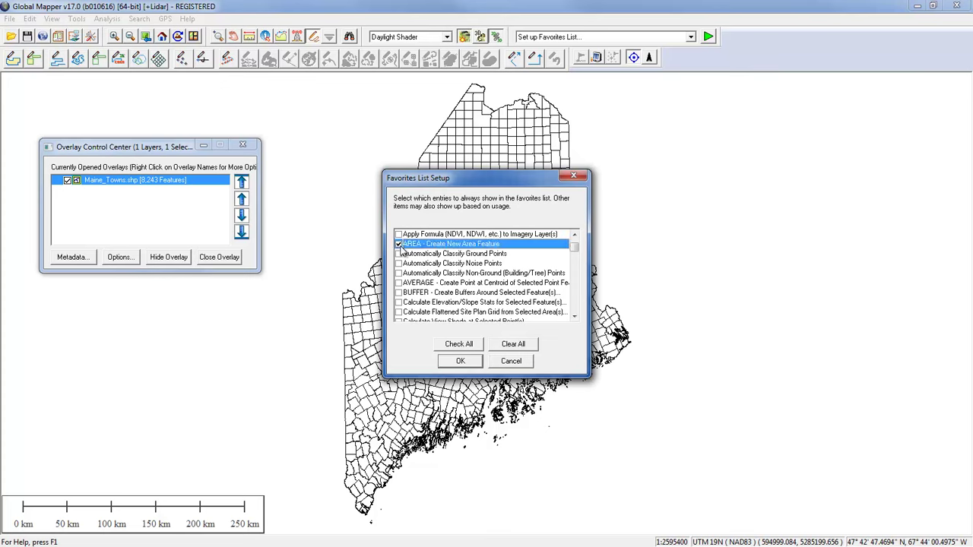
{"action": "left_click", "coordinate": [460, 362]}
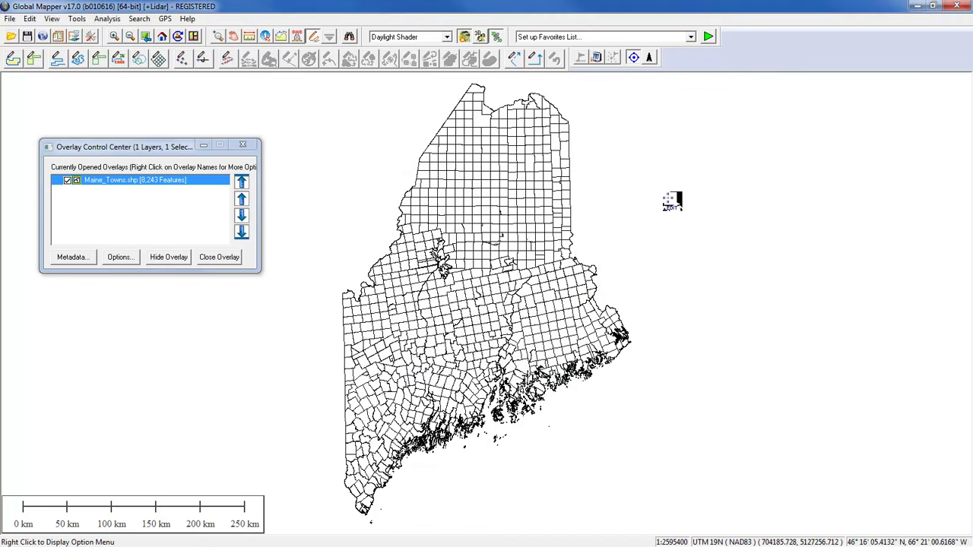
Step: Select the AREA - Create New Area Feature favorite and run it
{"action": "left_click", "coordinate": [691, 37]}
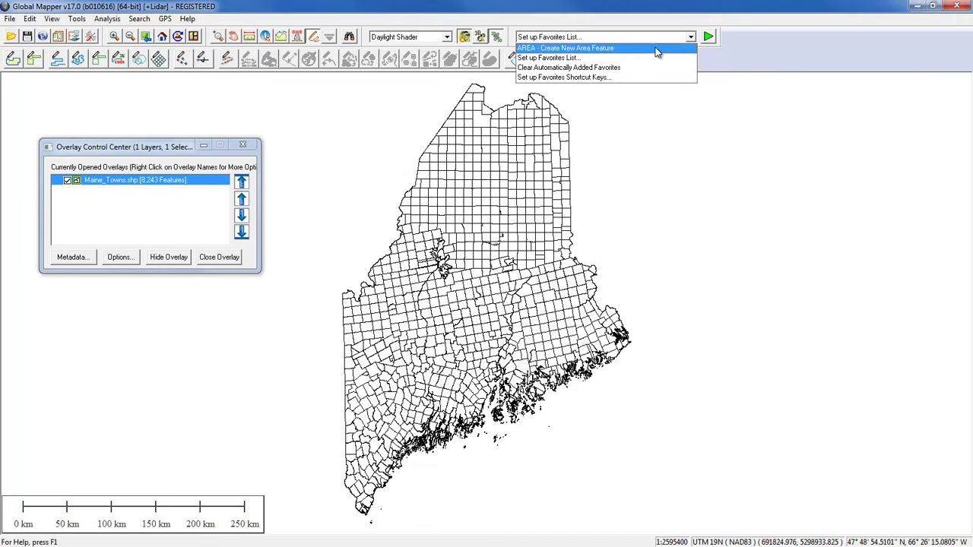
{"action": "left_click", "coordinate": [599, 48]}
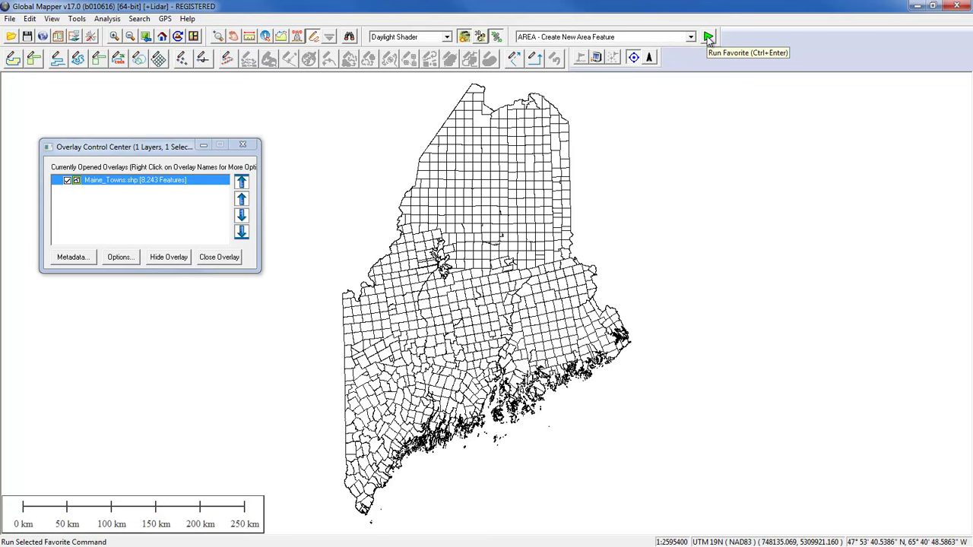
{"action": "left_click", "coordinate": [707, 37]}
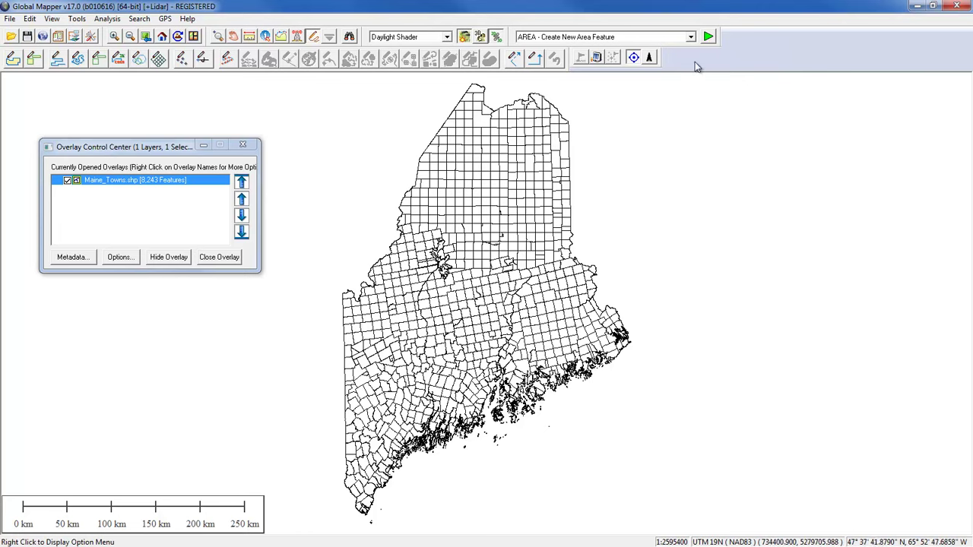
{"action": "left_click", "coordinate": [690, 37]}
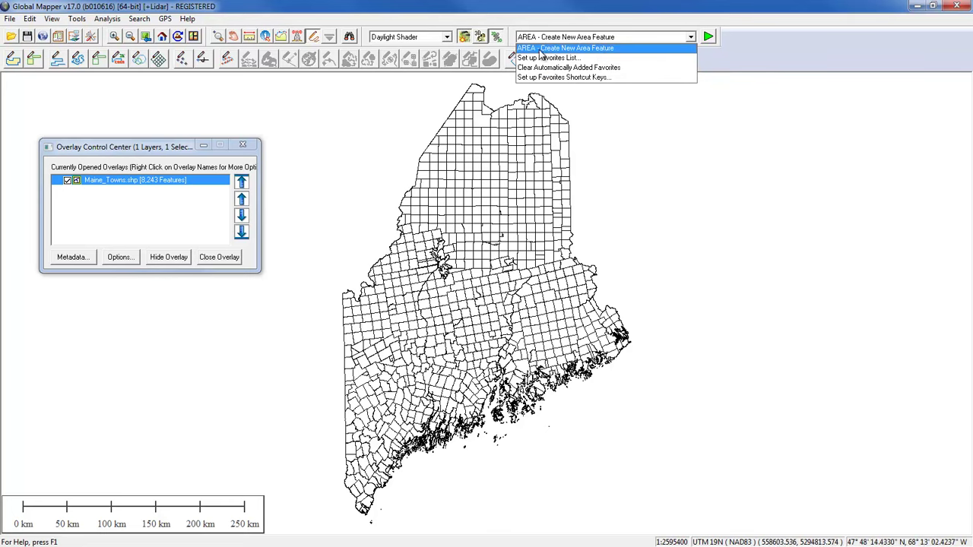
{"action": "left_click", "coordinate": [605, 50]}
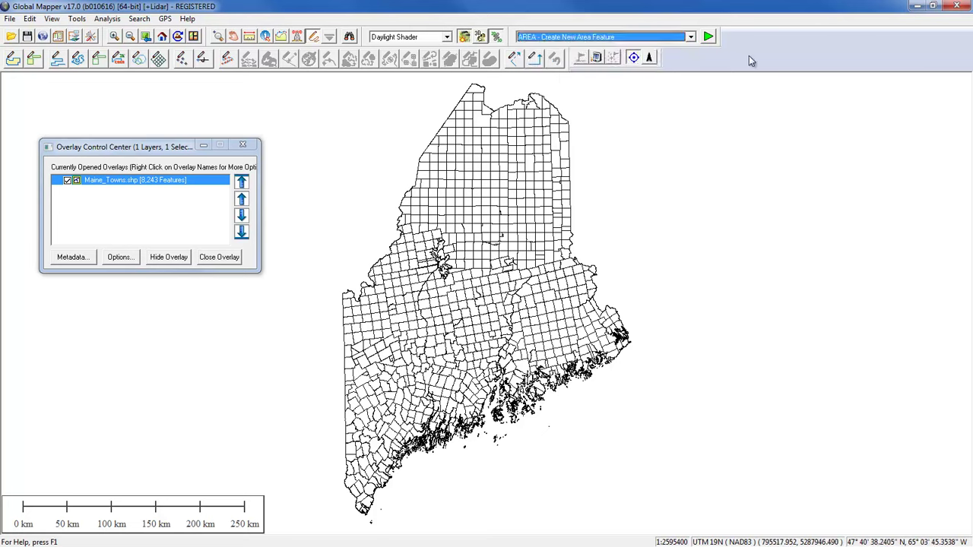
{"action": "left_click", "coordinate": [689, 37]}
{"action": "left_click", "coordinate": [623, 48]}
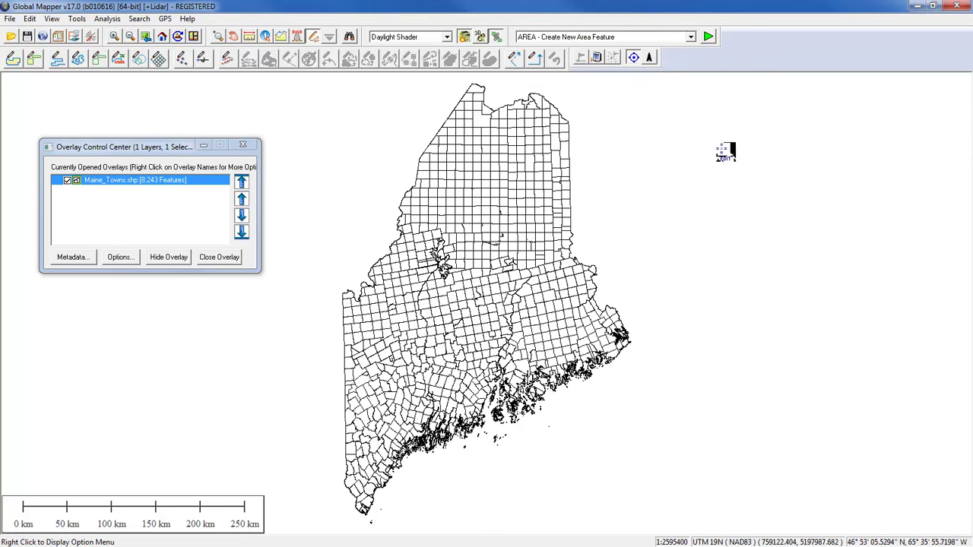
{"action": "left_click", "coordinate": [690, 37]}
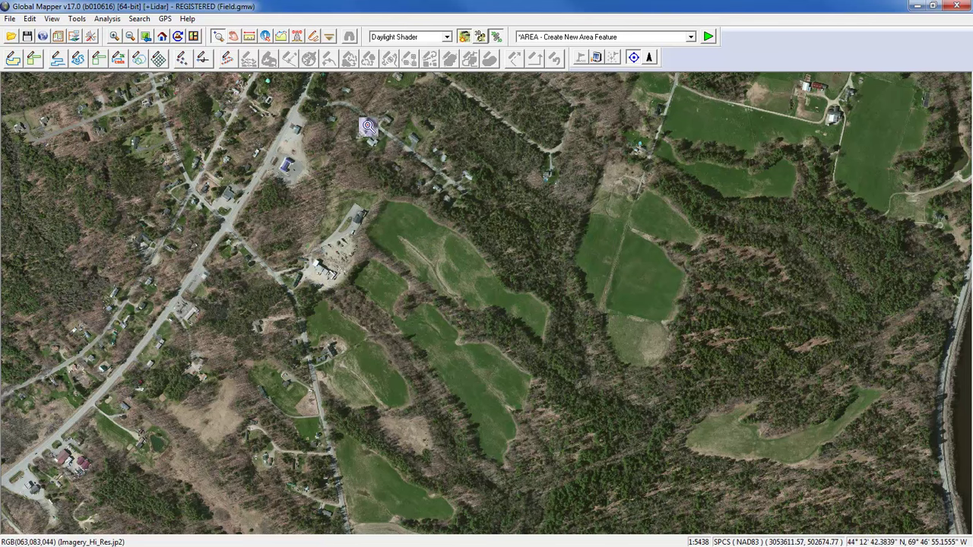
Step: Create an unnamed Unknown Point Feature at the eastern edge of the gravel lot, in User Created Features with the default style
{"action": "left_click", "coordinate": [313, 38]}
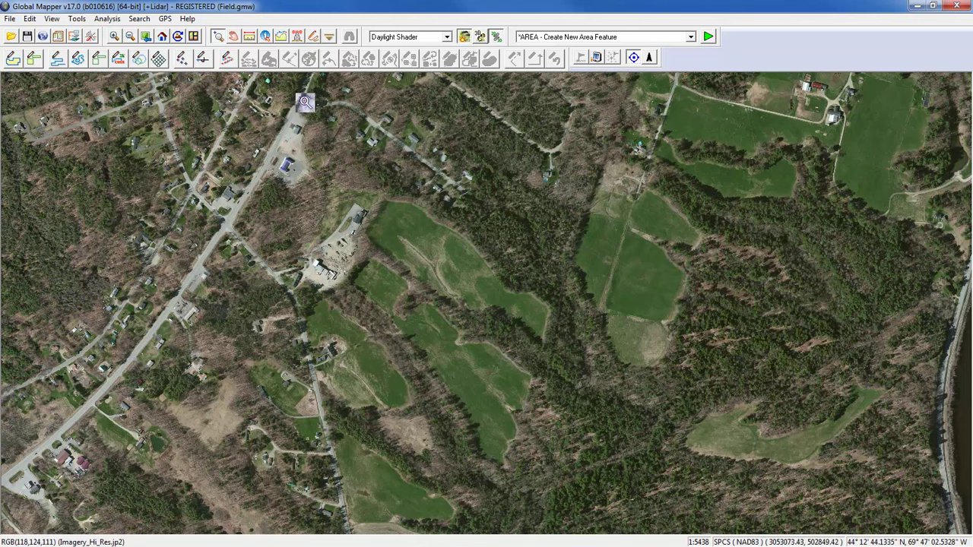
{"action": "left_click", "coordinate": [312, 38]}
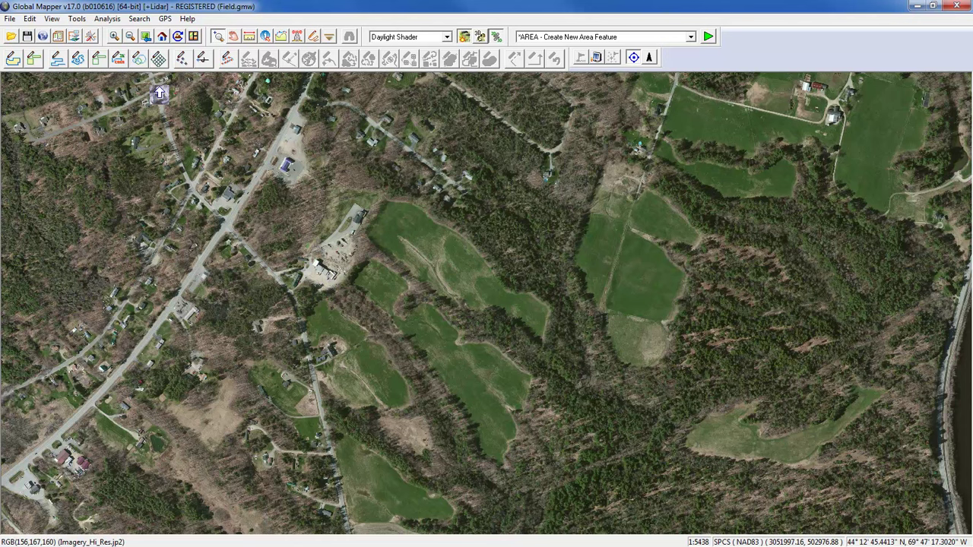
{"action": "left_click", "coordinate": [220, 36]}
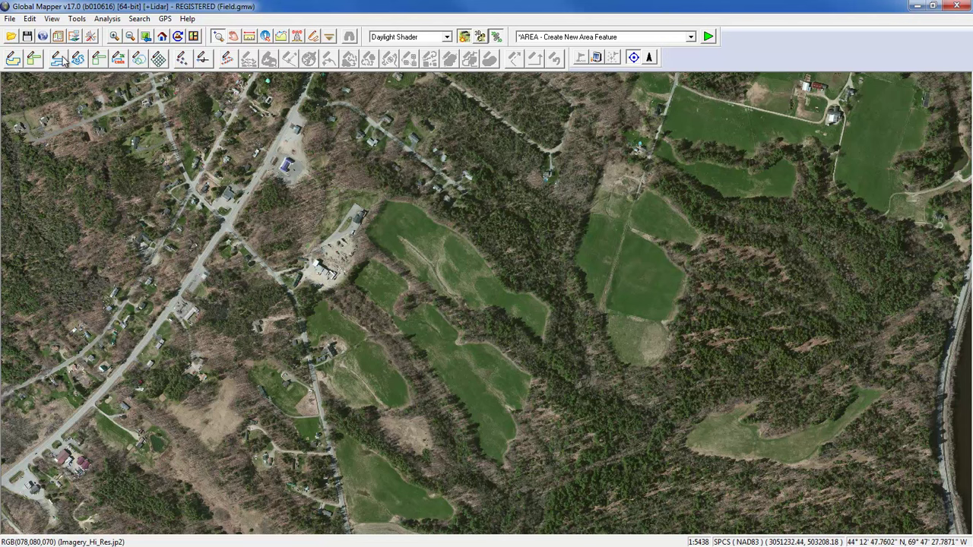
{"action": "left_click", "coordinate": [183, 61]}
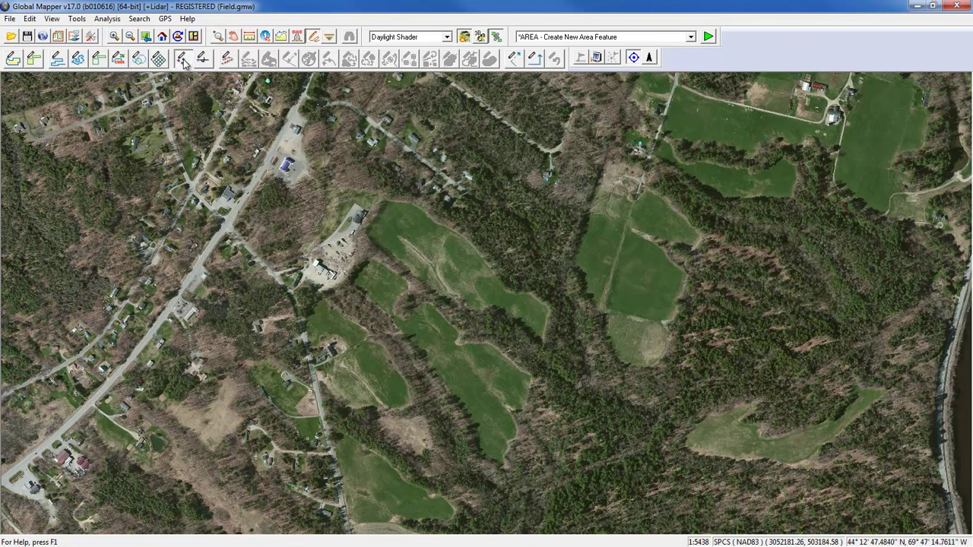
{"action": "left_click", "coordinate": [315, 37]}
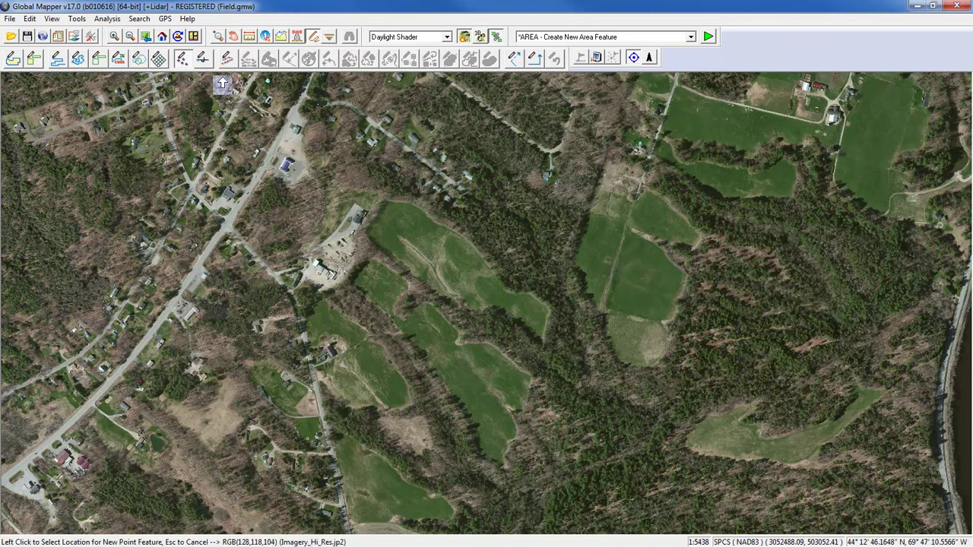
{"action": "left_click", "coordinate": [183, 59]}
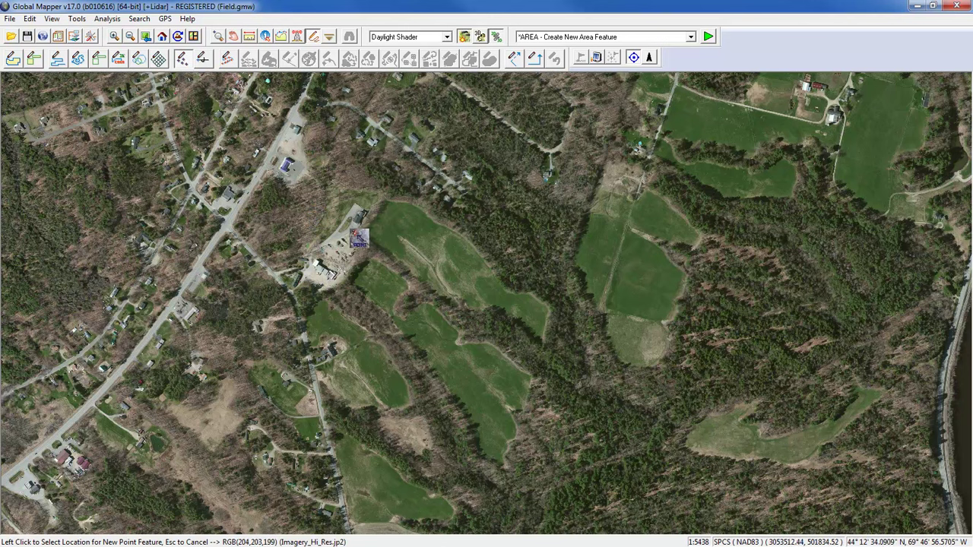
{"action": "left_click", "coordinate": [358, 240]}
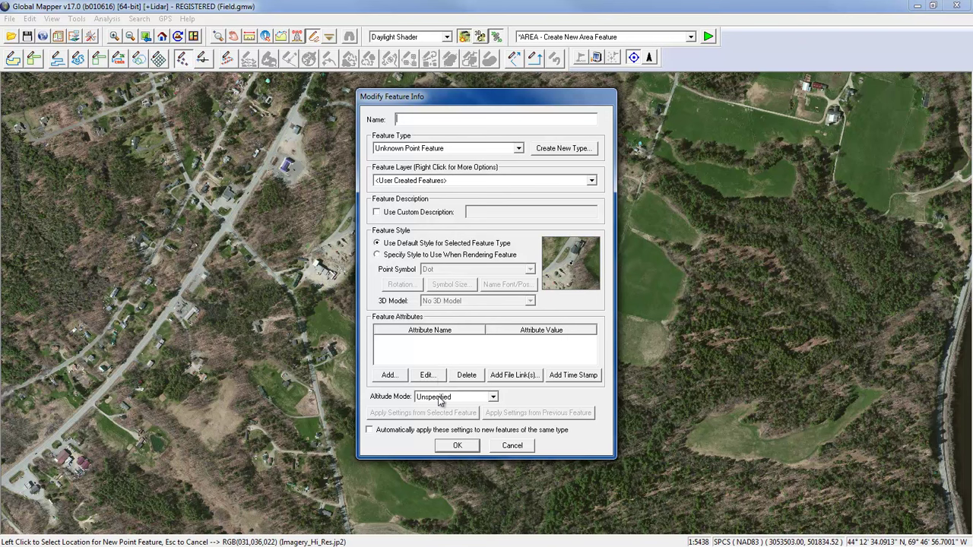
{"action": "left_click", "coordinate": [457, 447]}
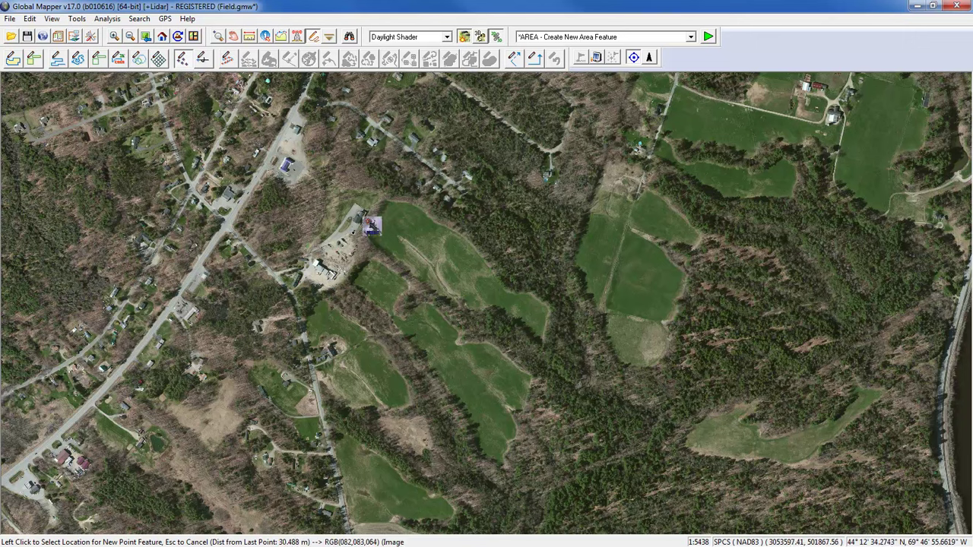
Step: End point creation and return to the Digitizer Tool's edit mode
{"action": "left_click", "coordinate": [314, 40]}
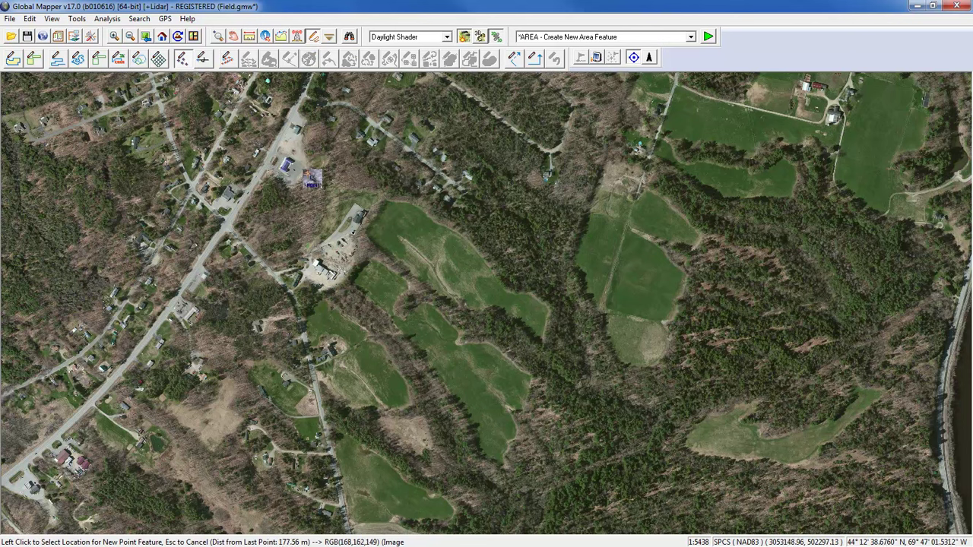
{"action": "left_click", "coordinate": [184, 60]}
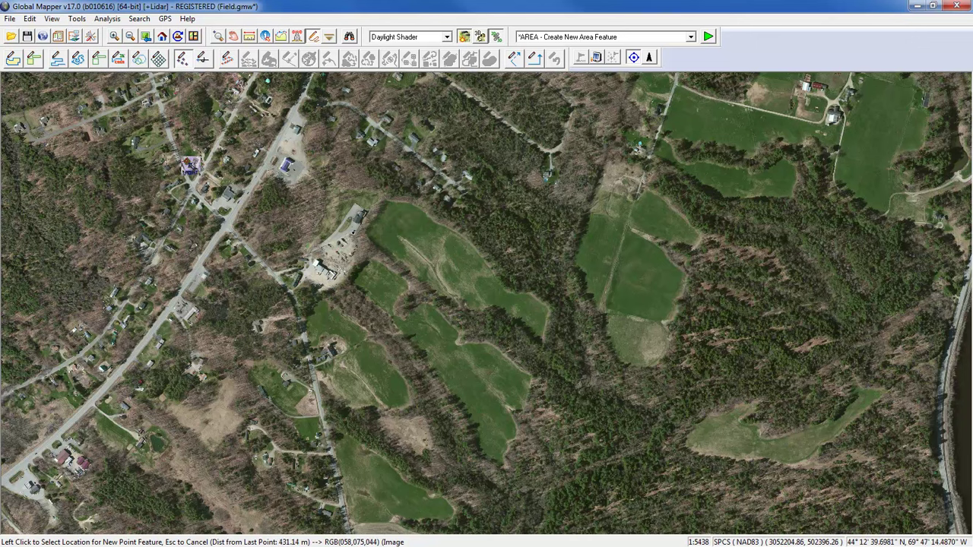
{"action": "left_click", "coordinate": [183, 59]}
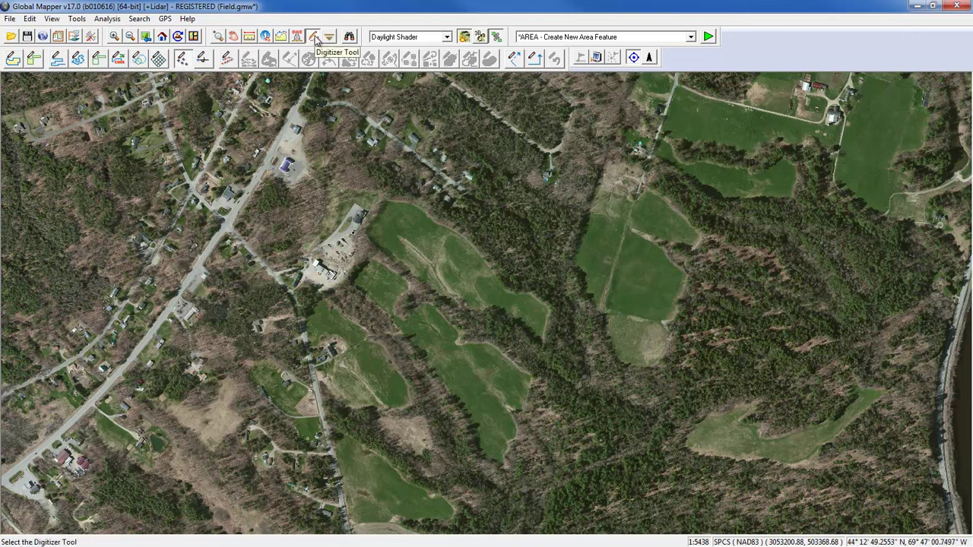
{"action": "left_click", "coordinate": [314, 38]}
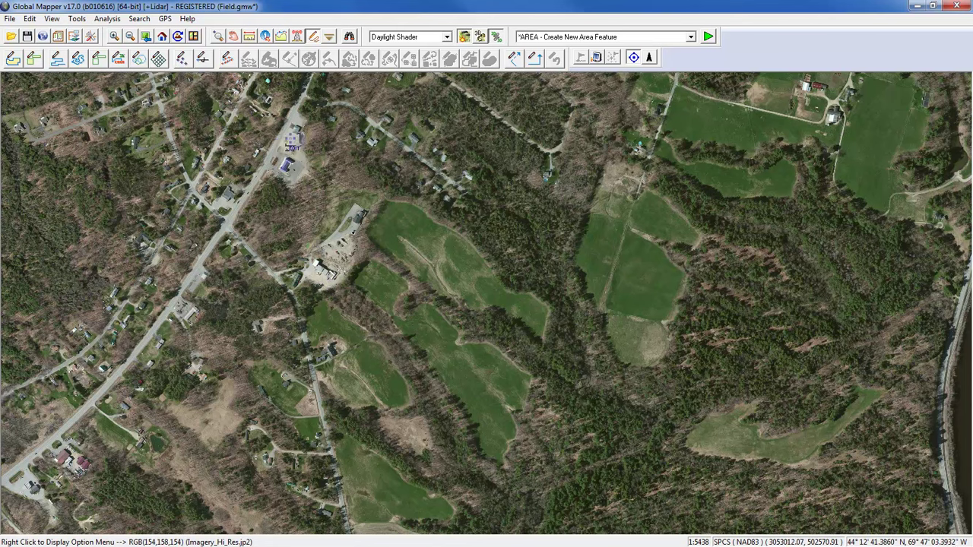
Step: Review the coordinate and elevation options for creating a point at a specified position, and dismiss them without placing a point
{"action": "right_click", "coordinate": [514, 146]}
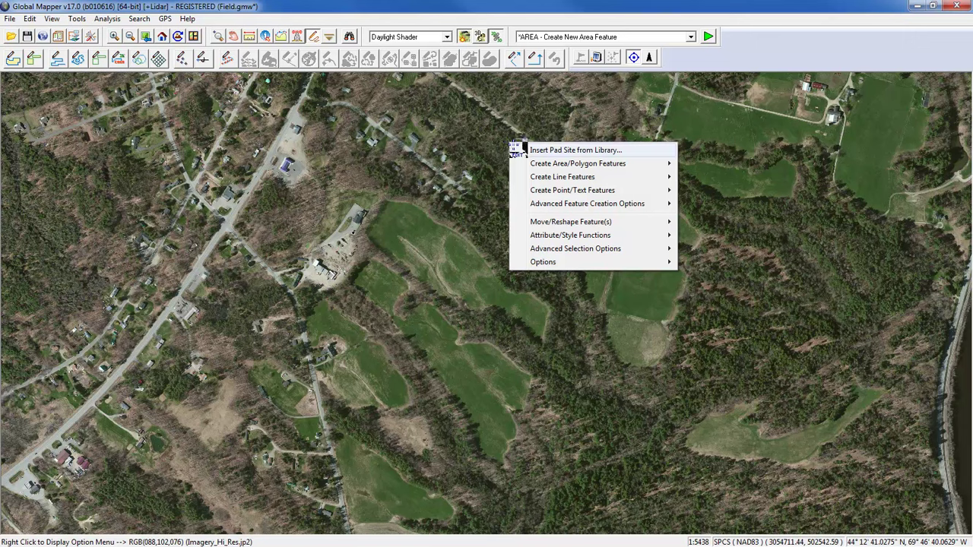
{"action": "mouse_move", "coordinate": [540, 191]}
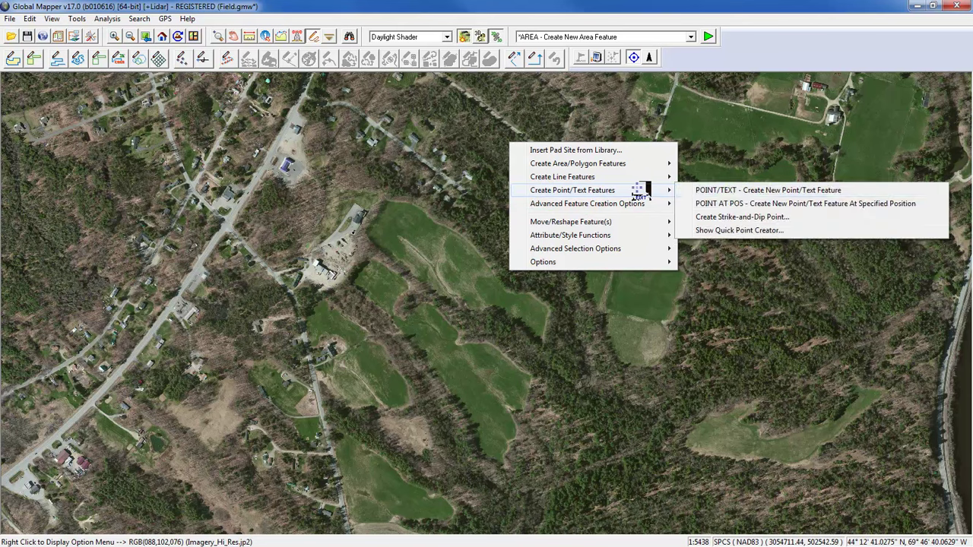
{"action": "left_click", "coordinate": [729, 204]}
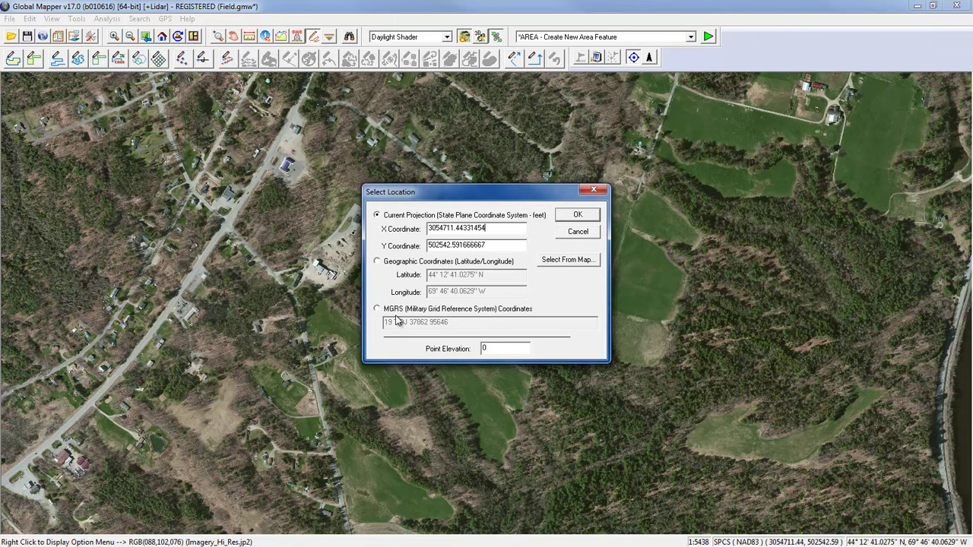
{"action": "left_click", "coordinate": [496, 348]}
{"action": "left_click", "coordinate": [579, 233]}
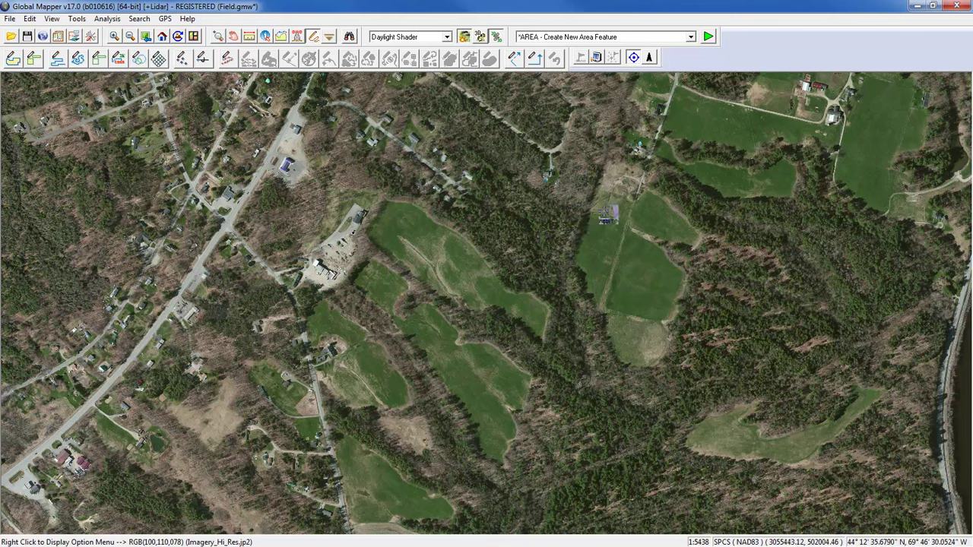
Step: Show the Quick Point Creator and place its window over the wooded area beside the main road
{"action": "right_click", "coordinate": [612, 209]}
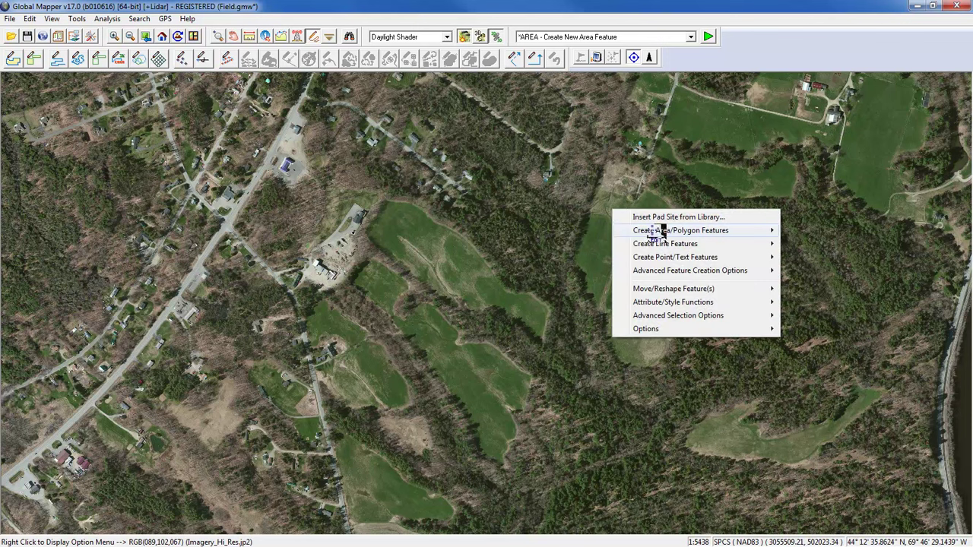
{"action": "mouse_move", "coordinate": [669, 256]}
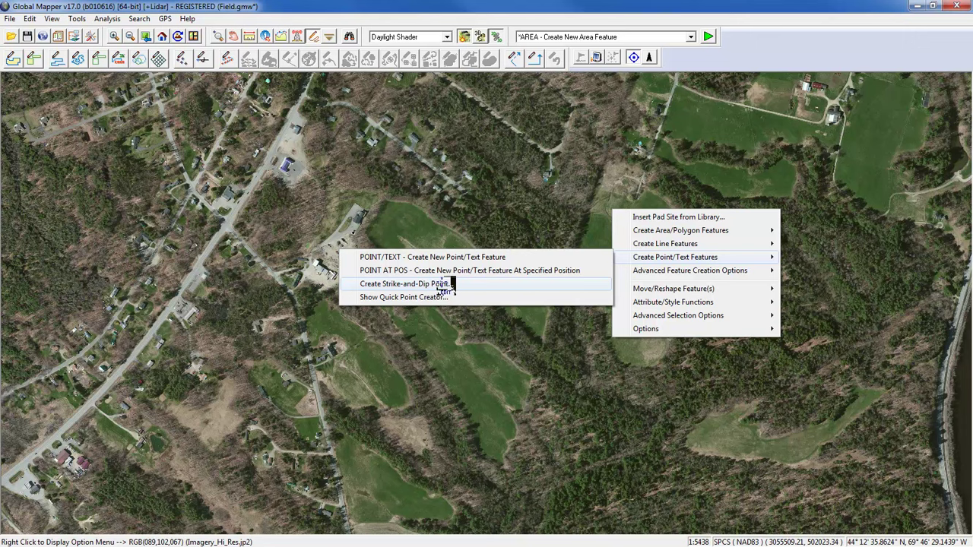
{"action": "left_click", "coordinate": [447, 297]}
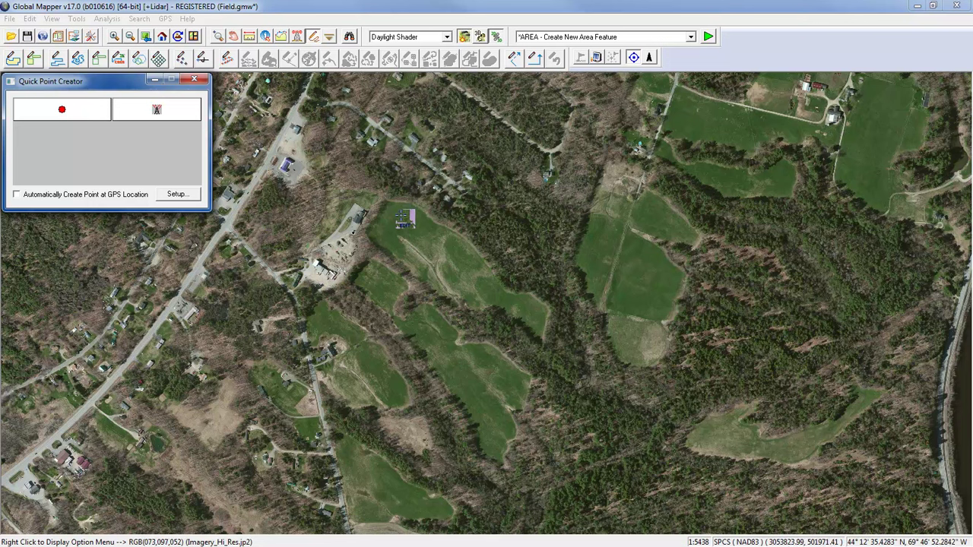
{"action": "left_click_drag", "start_coordinate": [104, 82], "coordinate": [120, 166]}
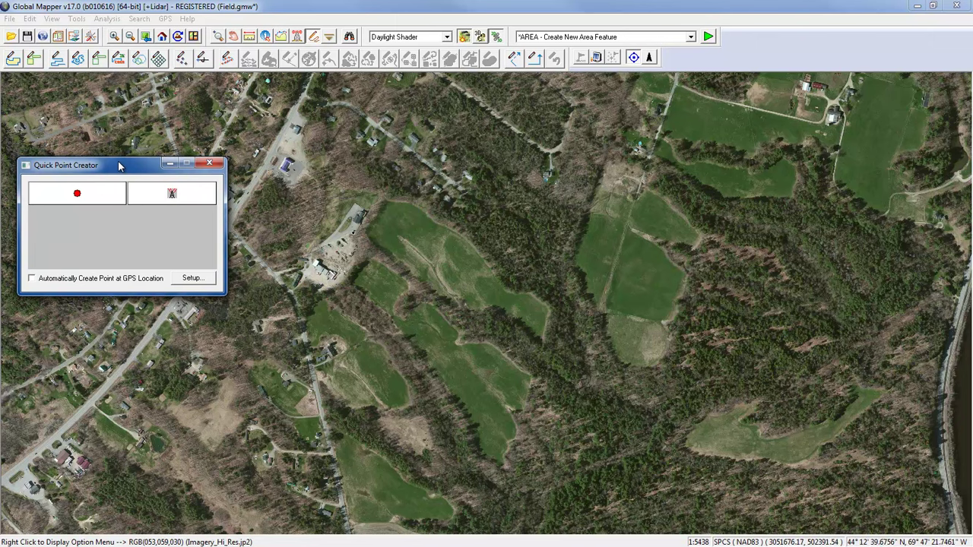
Step: Create an unnamed Tower point at the eastern tip of the central field, in User Created Features with the default style
{"action": "left_click", "coordinate": [173, 196]}
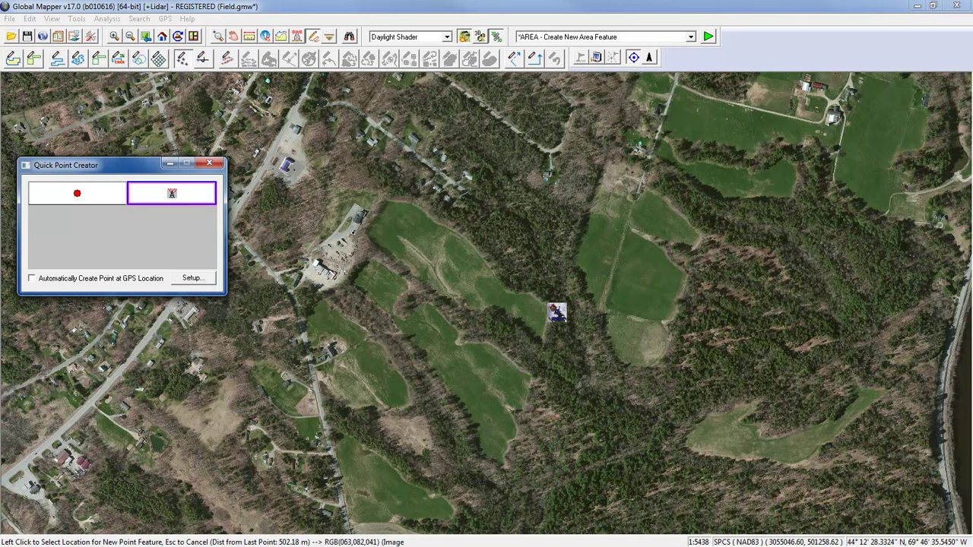
{"action": "left_click", "coordinate": [555, 311]}
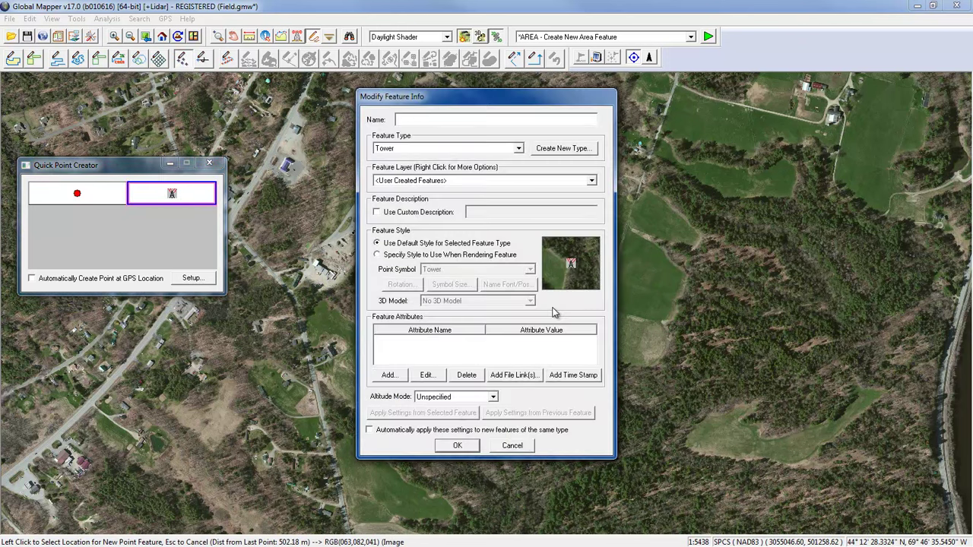
{"action": "key", "text": "Return"}
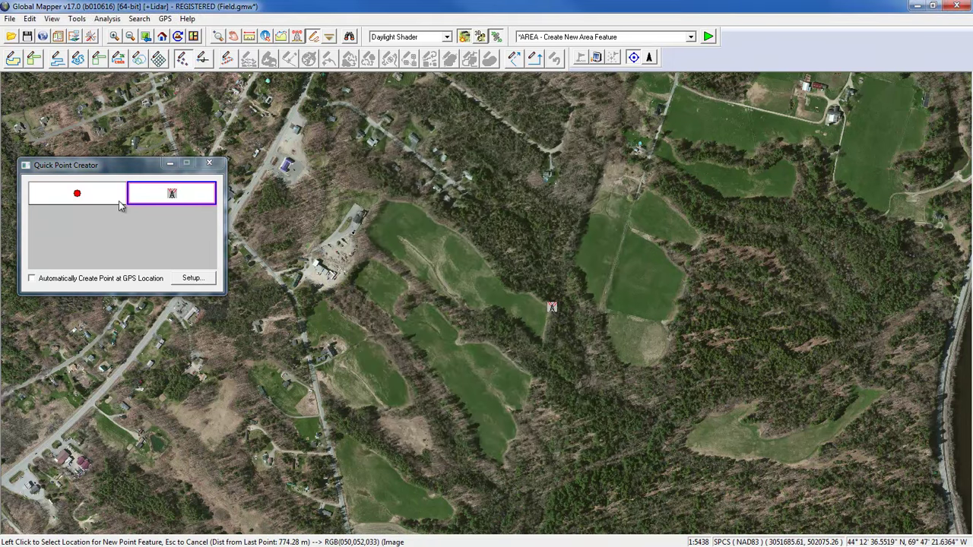
Step: Examine the point types that can be included in the Quick Point Creator, leaving the selection unsaved
{"action": "left_click", "coordinate": [92, 197]}
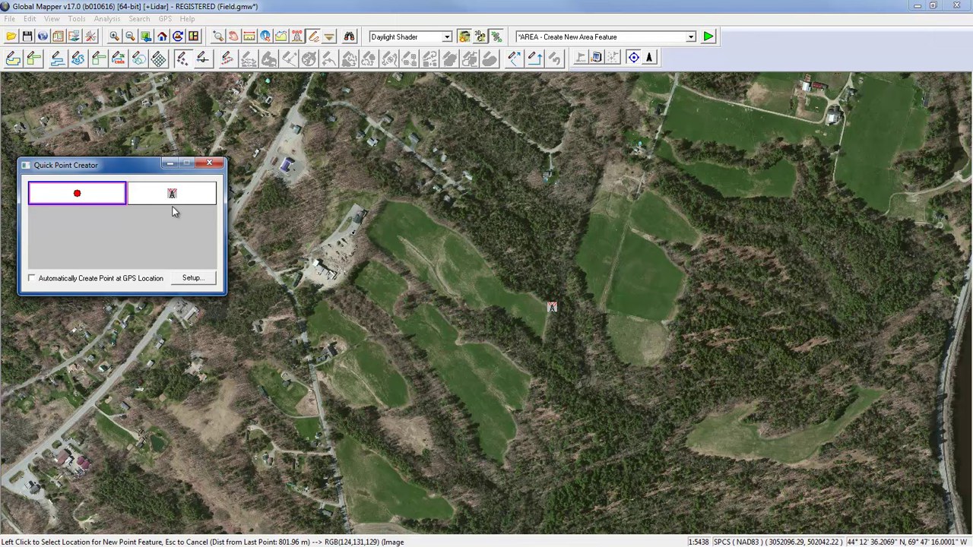
{"action": "left_click", "coordinate": [195, 281]}
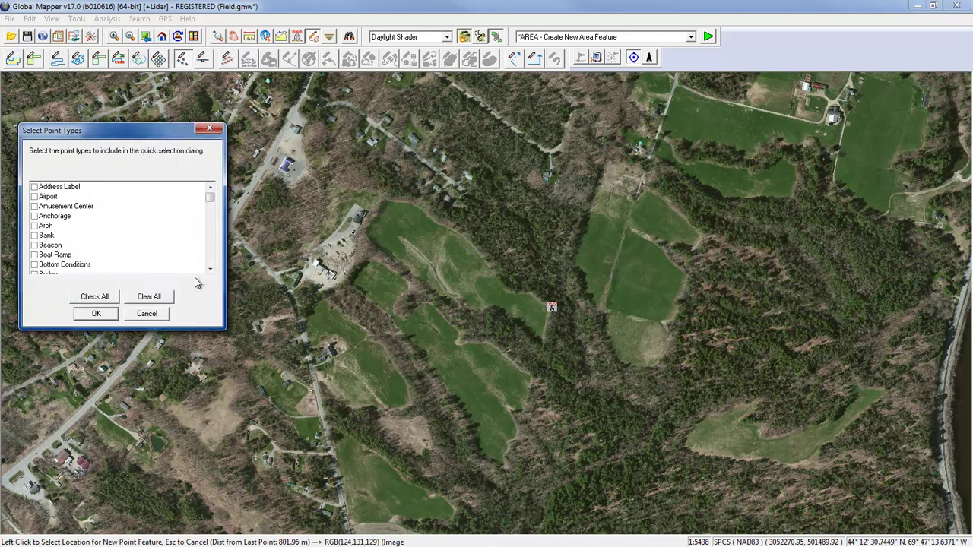
{"action": "left_click", "coordinate": [211, 220]}
{"action": "left_click", "coordinate": [210, 220]}
{"action": "left_click", "coordinate": [212, 223]}
{"action": "left_click", "coordinate": [213, 227]}
{"action": "left_click", "coordinate": [214, 230]}
{"action": "left_click", "coordinate": [213, 233]}
{"action": "left_click", "coordinate": [214, 238]}
{"action": "left_click", "coordinate": [214, 245]}
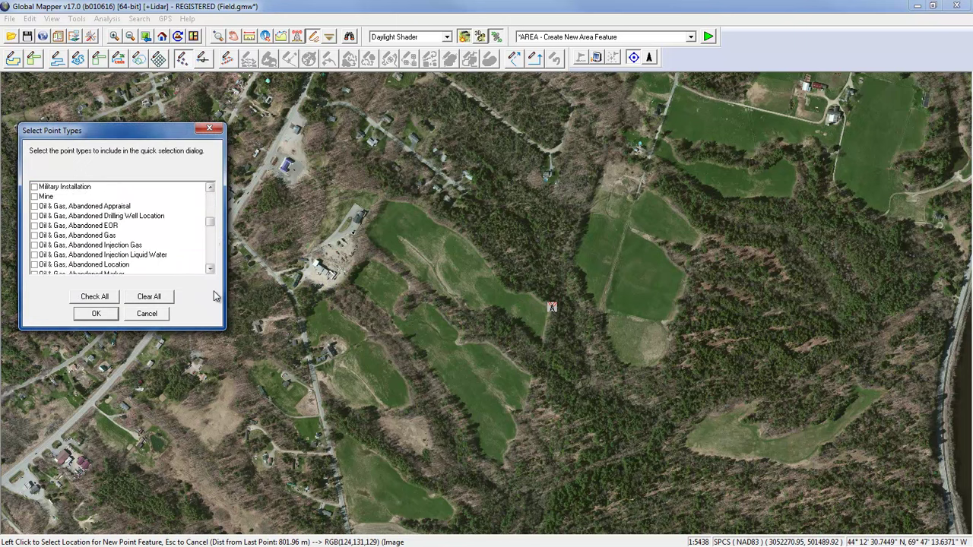
{"action": "left_click", "coordinate": [160, 314]}
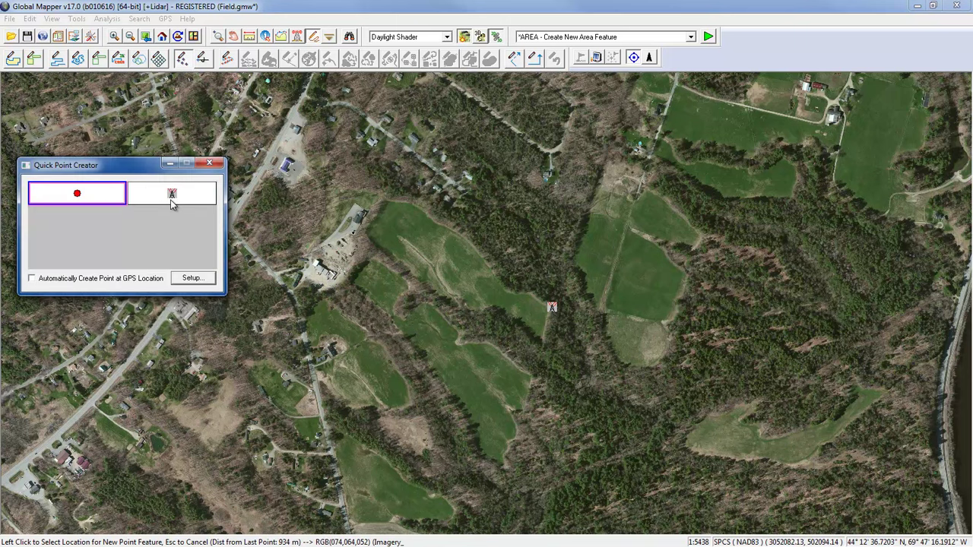
Step: Close the Quick Point Creator and end point creation
{"action": "left_click", "coordinate": [210, 165]}
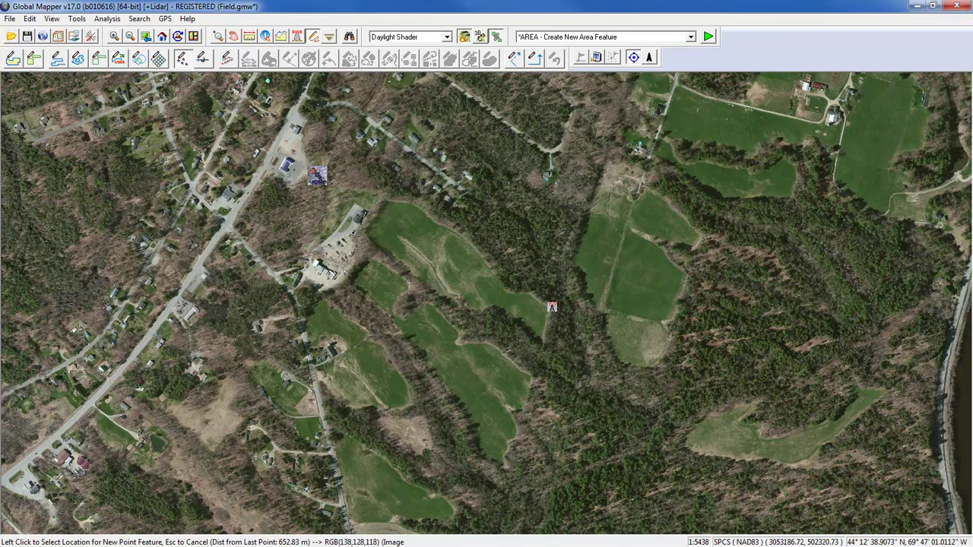
{"action": "right_click", "coordinate": [473, 186]}
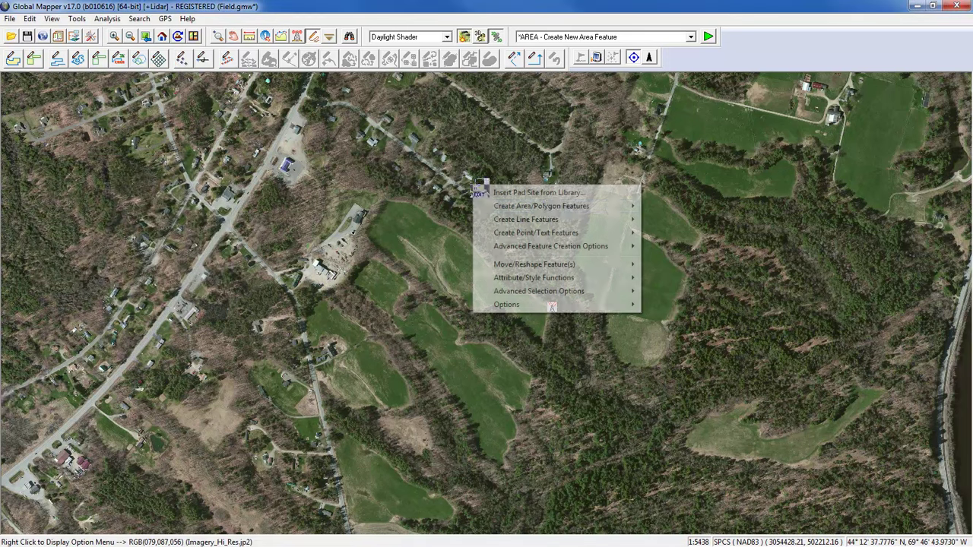
{"action": "mouse_move", "coordinate": [563, 232]}
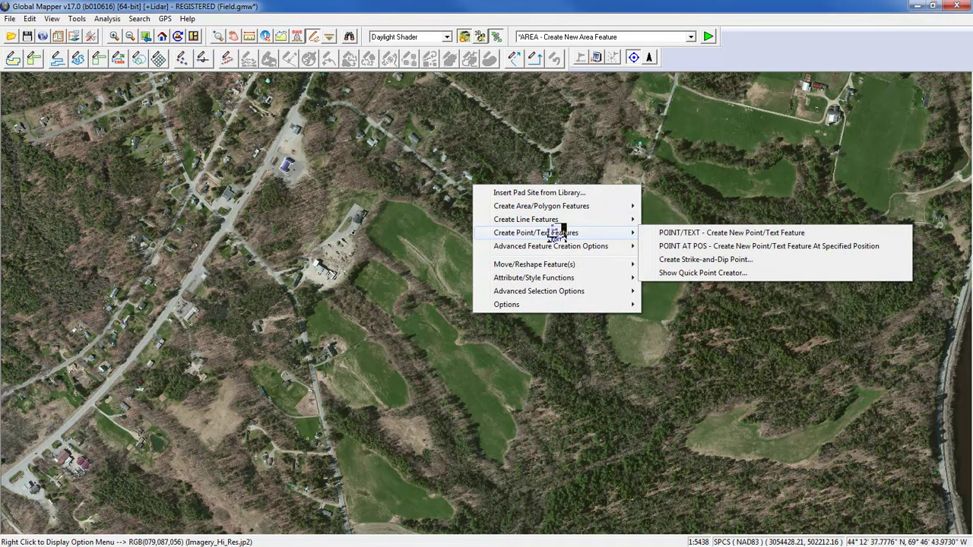
{"action": "key", "text": "Escape"}
{"action": "key", "text": "Escape"}
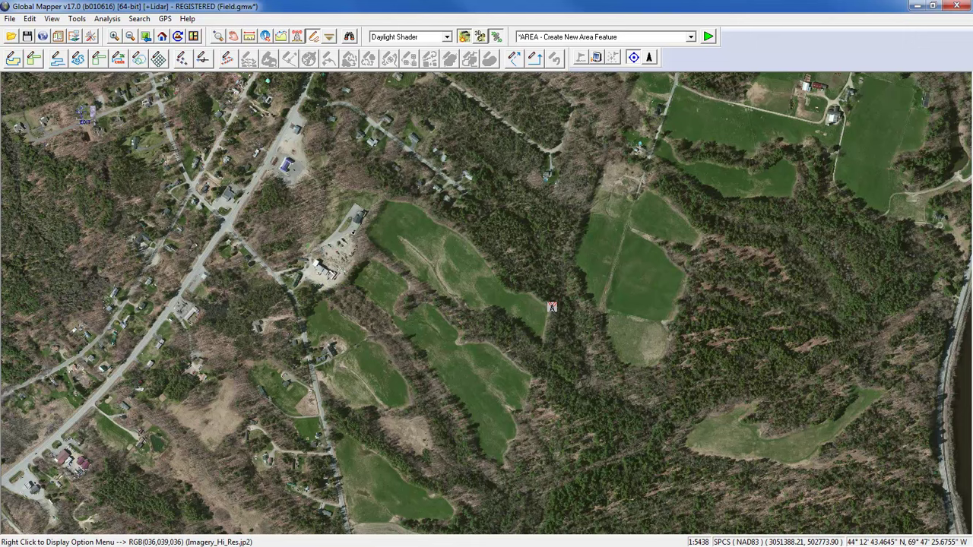
Step: Trace the side road southeast from the main-road intersection as an unnamed Unclassified Line Feature about 592 m long, in User Created Features
{"action": "left_click", "coordinate": [57, 61]}
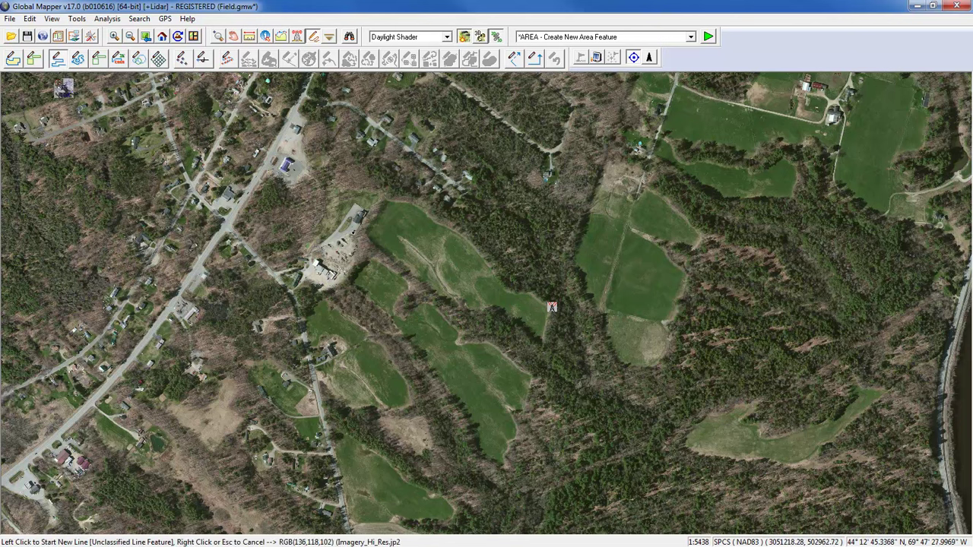
{"action": "left_click", "coordinate": [228, 229]}
{"action": "left_click", "coordinate": [285, 288]}
{"action": "left_click", "coordinate": [292, 301]}
{"action": "left_click", "coordinate": [301, 318]}
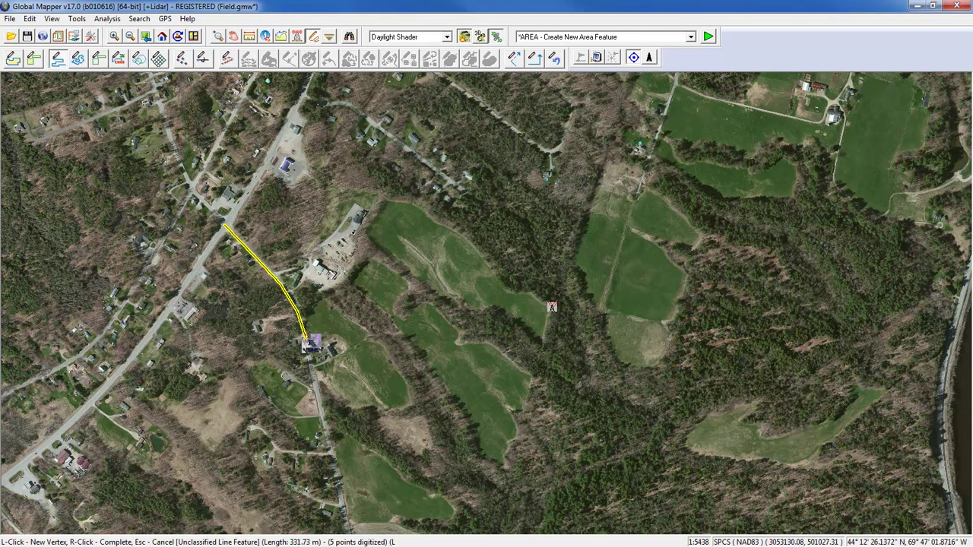
{"action": "left_click", "coordinate": [313, 369]}
{"action": "left_click", "coordinate": [318, 393]}
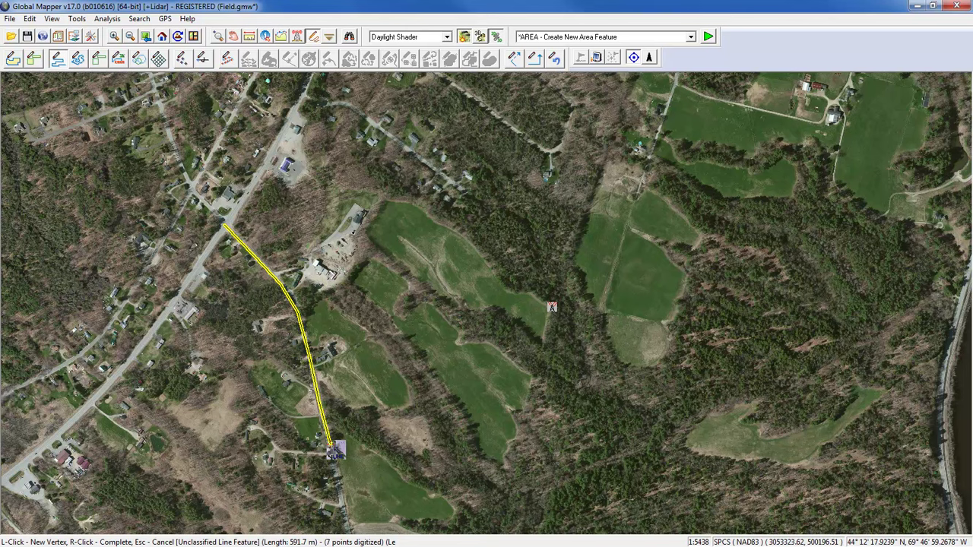
{"action": "right_click", "coordinate": [332, 450]}
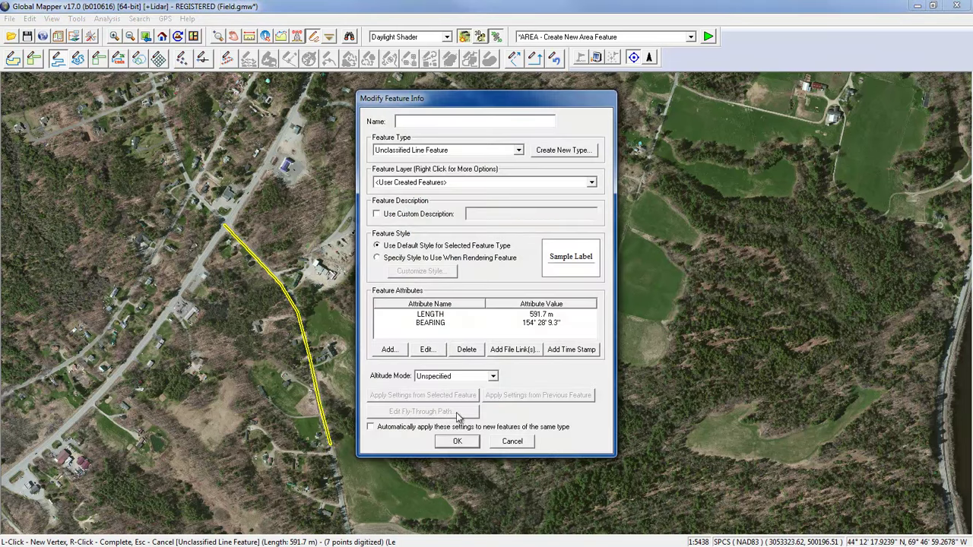
{"action": "left_click", "coordinate": [457, 442]}
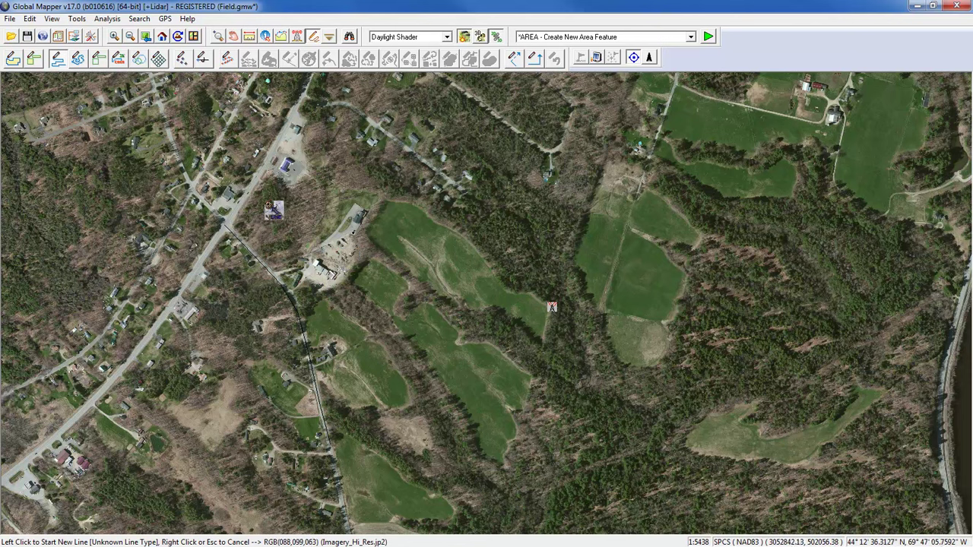
Step: Turn on the draw mode for right-angled segments and start a new vertex-mode line
{"action": "left_click", "coordinate": [520, 59]}
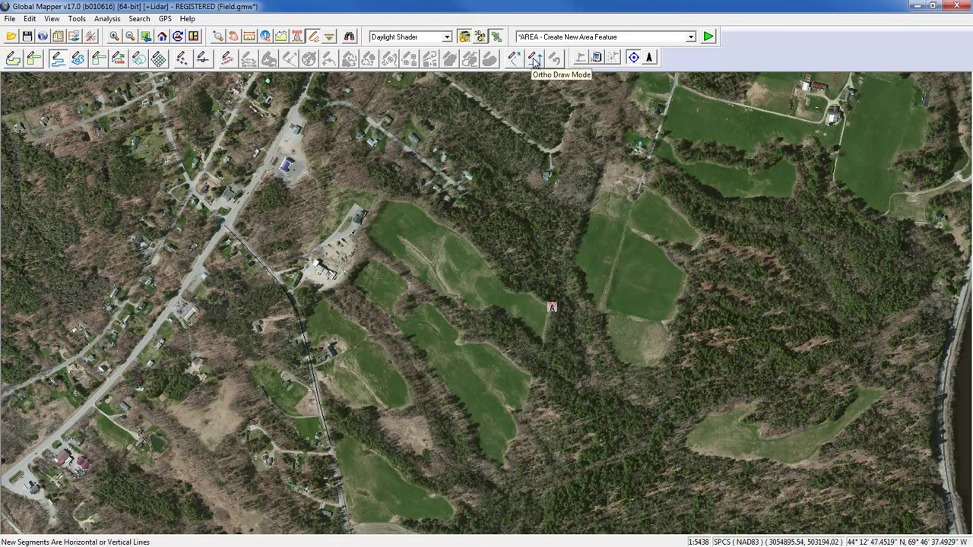
{"action": "left_click", "coordinate": [519, 60]}
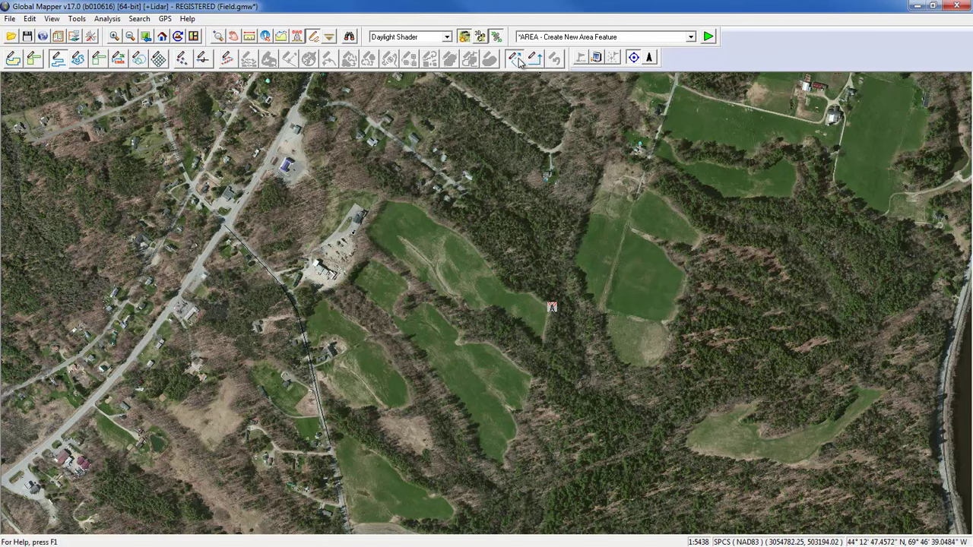
{"action": "left_click", "coordinate": [57, 60]}
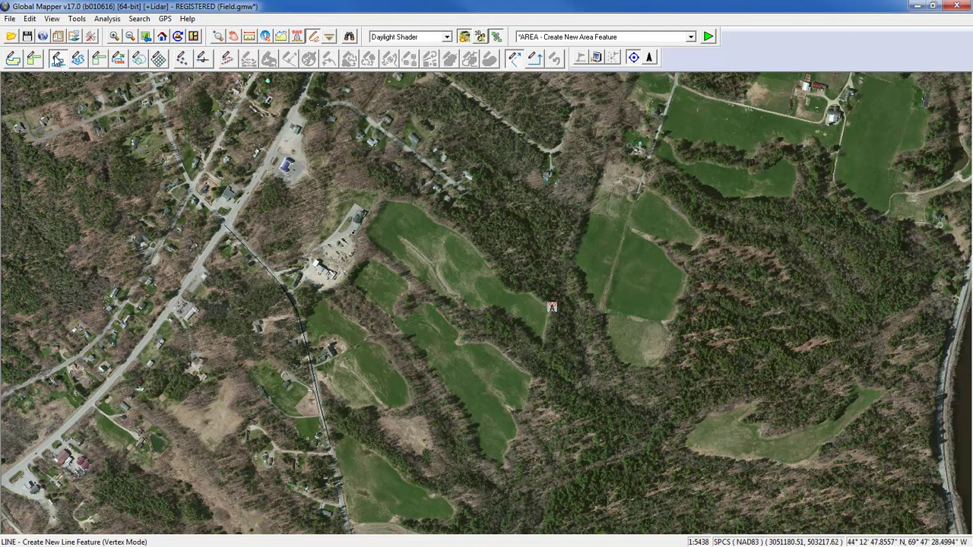
{"action": "left_click", "coordinate": [515, 60]}
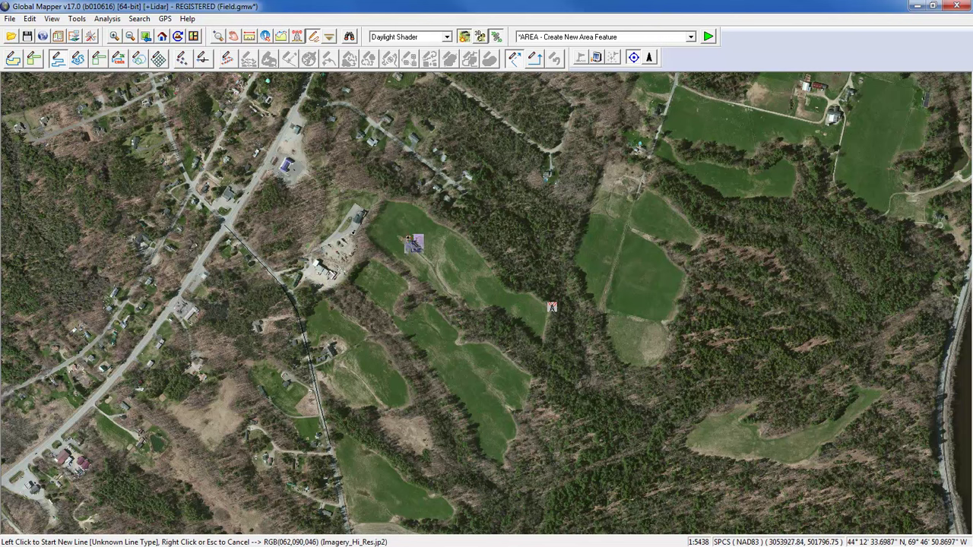
Step: Try a right-angled zigzag line about 1.41 km long across the central and eastern fields, and discard it
{"action": "left_click", "coordinate": [399, 243]}
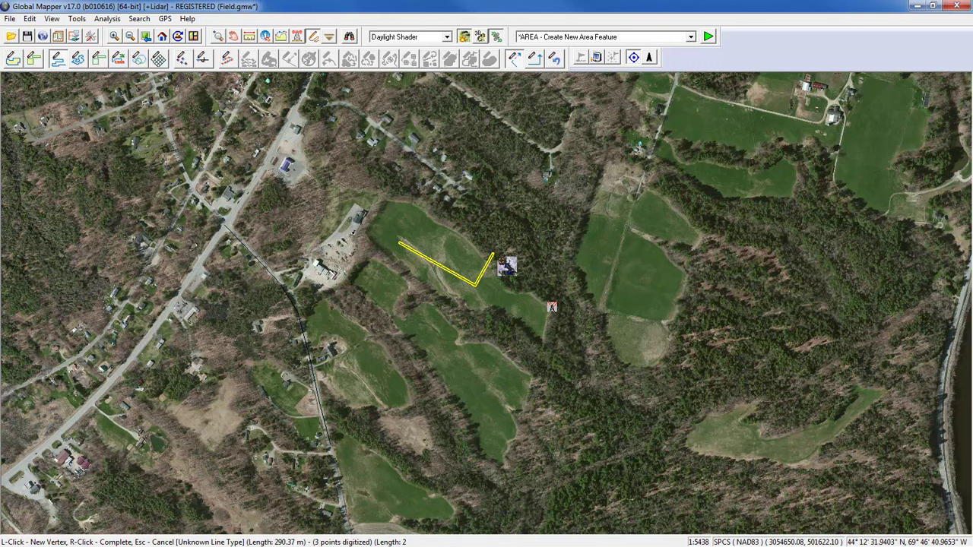
{"action": "left_click", "coordinate": [475, 286]}
{"action": "left_click", "coordinate": [517, 210]}
{"action": "left_click", "coordinate": [576, 242]}
{"action": "left_click", "coordinate": [605, 193]}
{"action": "left_click", "coordinate": [656, 222]}
{"action": "left_click", "coordinate": [592, 332]}
{"action": "left_click", "coordinate": [570, 373]}
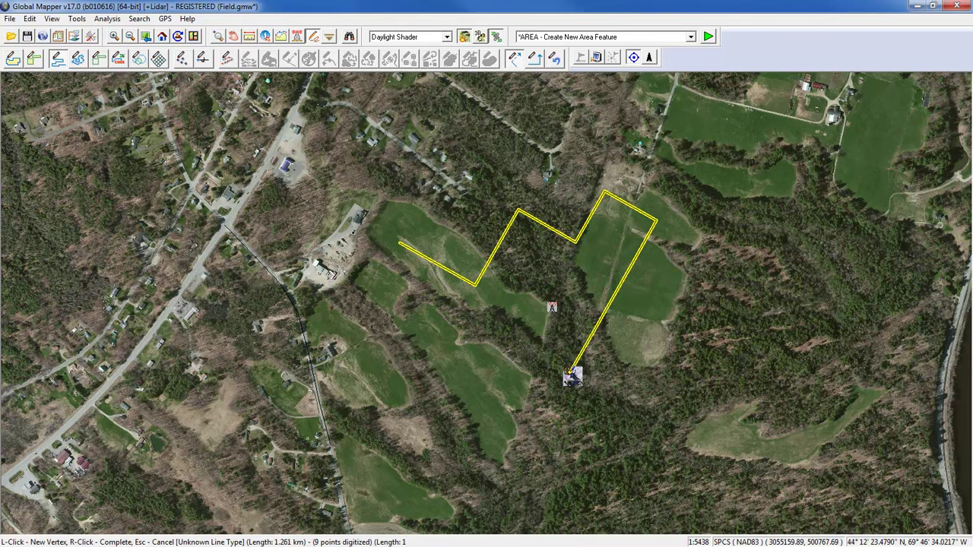
{"action": "left_click", "coordinate": [517, 346]}
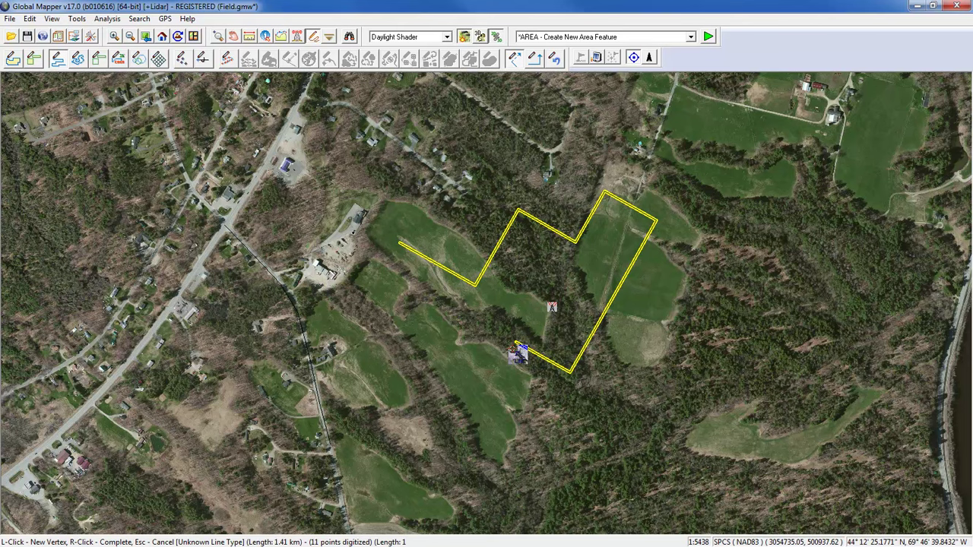
{"action": "key", "text": "Escape"}
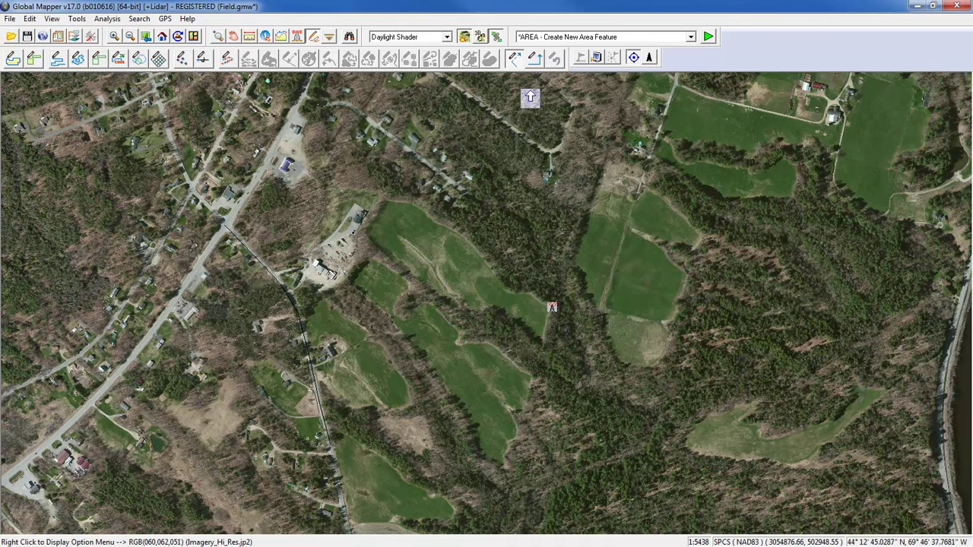
Step: Try Ortho Draw Mode with a horizontal-and-vertical line around the gravel lot, discard the line and turn the mode off
{"action": "left_click", "coordinate": [535, 59]}
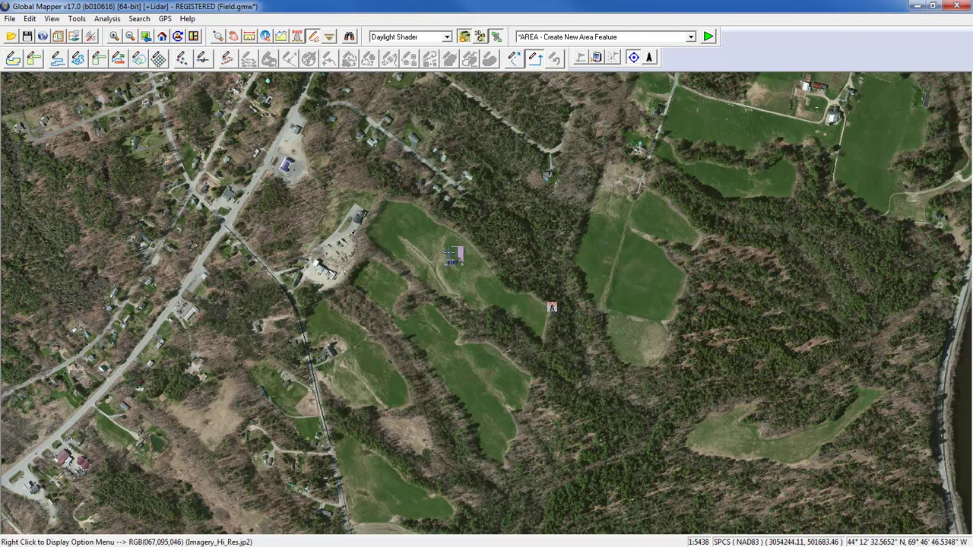
{"action": "left_click", "coordinate": [58, 59]}
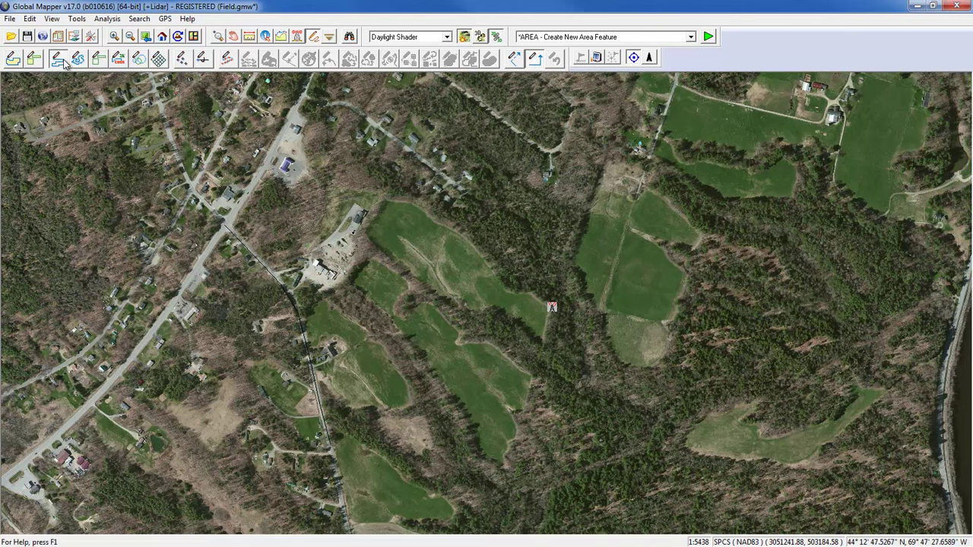
{"action": "left_click", "coordinate": [384, 260]}
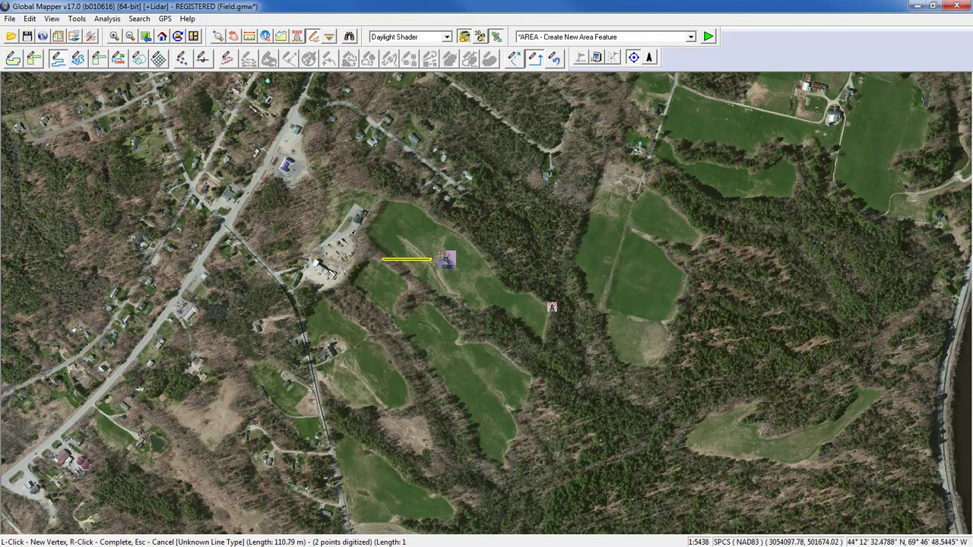
{"action": "left_click", "coordinate": [332, 259]}
{"action": "left_click", "coordinate": [331, 178]}
{"action": "left_click", "coordinate": [439, 178]}
{"action": "left_click", "coordinate": [439, 299]}
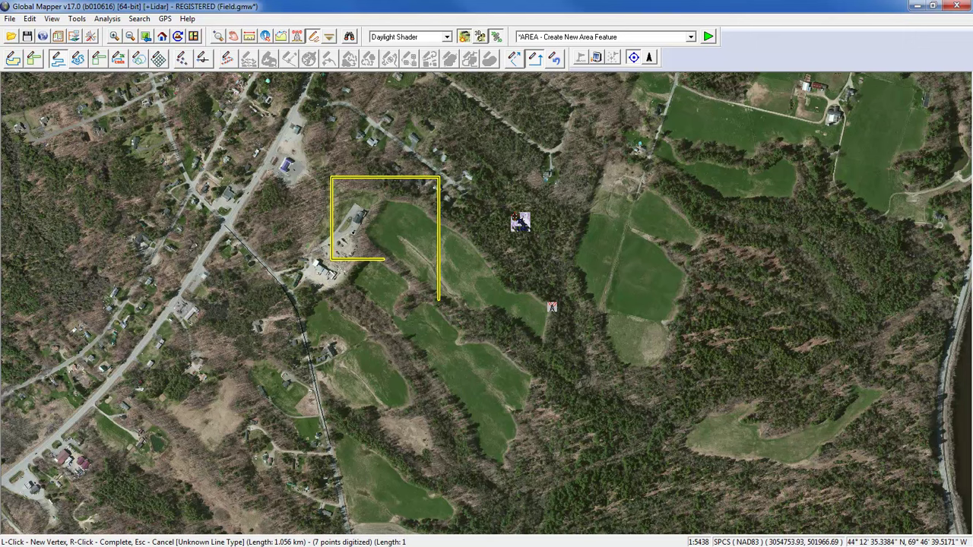
{"action": "right_click", "coordinate": [520, 220]}
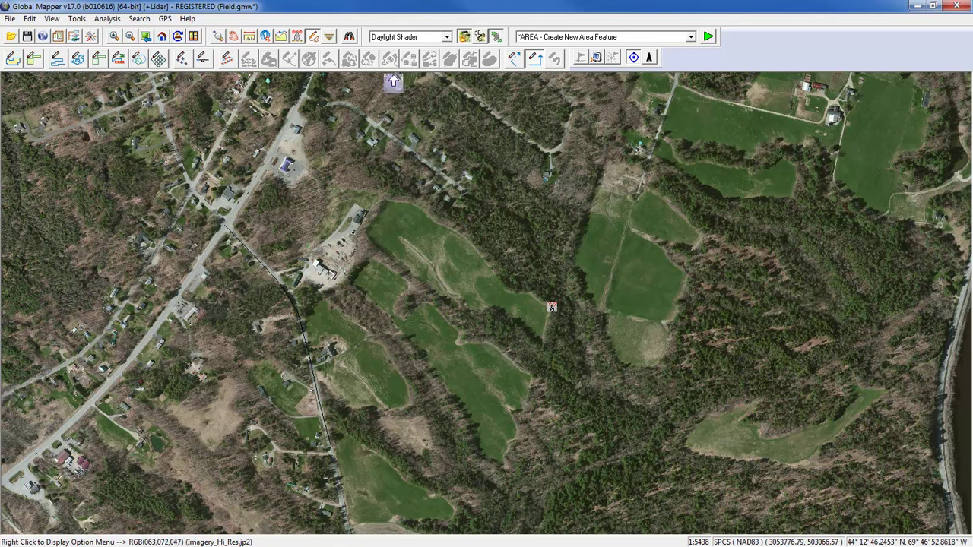
{"action": "left_click", "coordinate": [535, 64]}
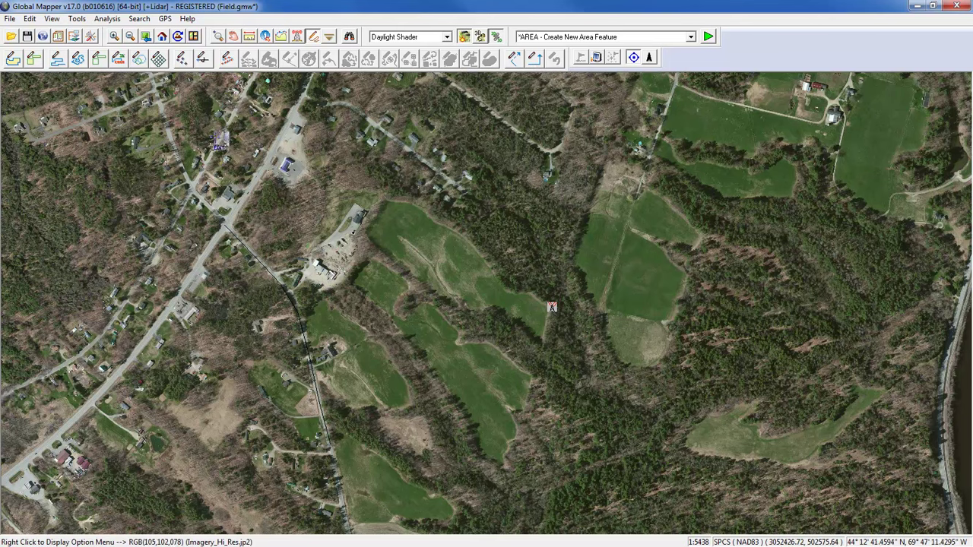
Step: Draw a freehand line about 1.24 km long from the main road along the northern side road into the woods, keeping the default settings
{"action": "left_click", "coordinate": [78, 58]}
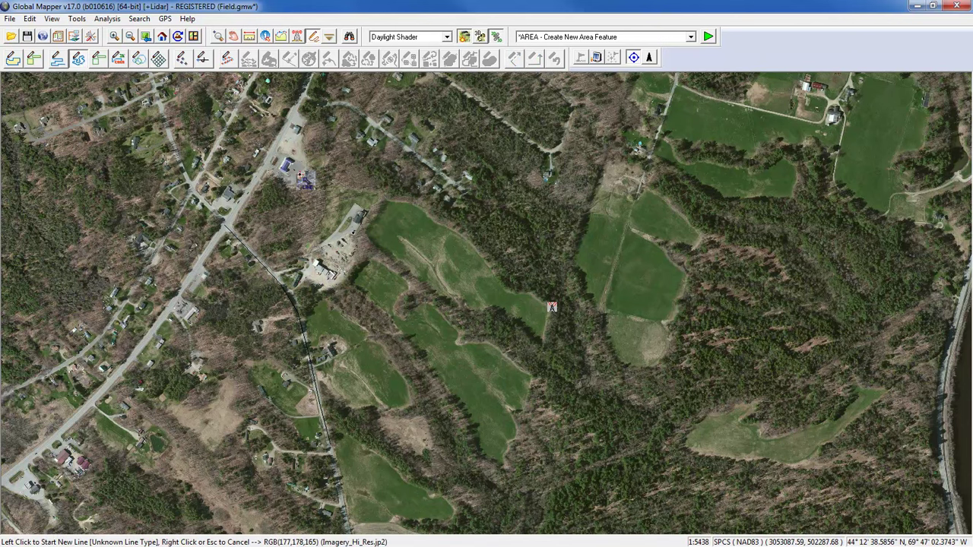
{"action": "left_click", "coordinate": [298, 138]}
{"action": "mouse_move", "coordinate": [301, 127]}
{"action": "left_mouse_down"}
{"action": "mouse_move", "coordinate": [345, 102]}
{"action": "mouse_move", "coordinate": [472, 203]}
{"action": "mouse_move", "coordinate": [494, 165]}
{"action": "mouse_move", "coordinate": [504, 214]}
{"action": "mouse_move", "coordinate": [529, 197]}
{"action": "mouse_move", "coordinate": [542, 230]}
{"action": "mouse_move", "coordinate": [555, 214]}
{"action": "mouse_move", "coordinate": [578, 209]}
{"action": "mouse_move", "coordinate": [593, 231]}
{"action": "left_mouse_up"}
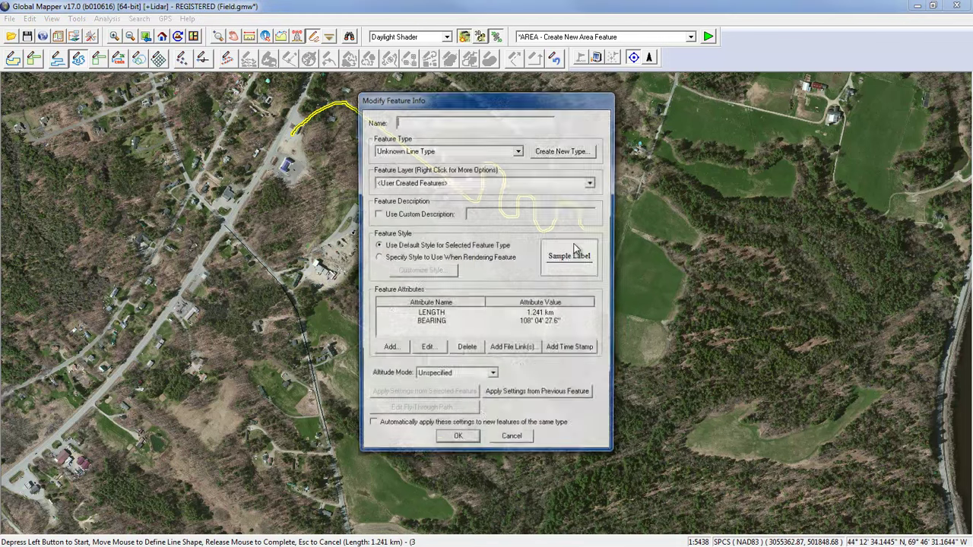
{"action": "left_click", "coordinate": [457, 441]}
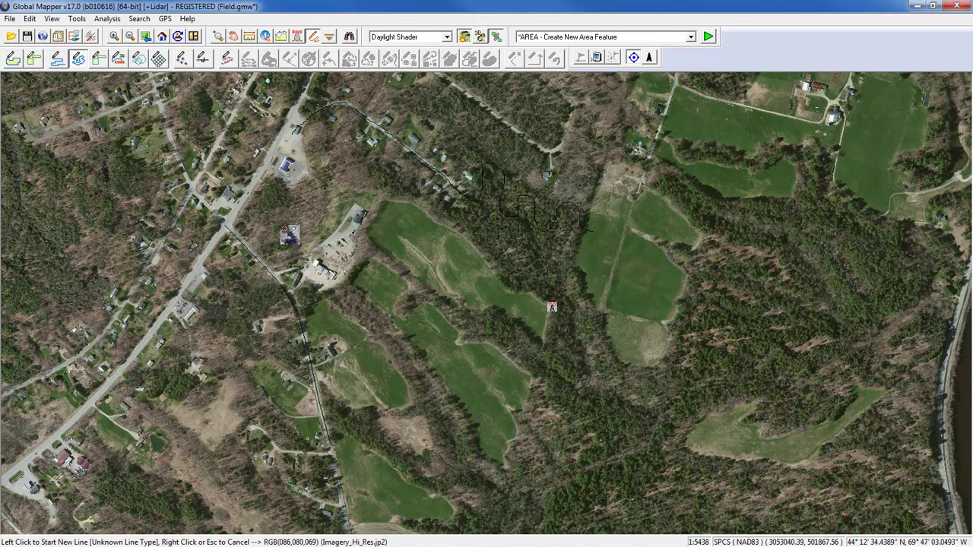
Step: Outline the long green field east of the gravel lot as an unnamed Unknown Area Type area of about 0.053 sq km
{"action": "left_click", "coordinate": [12, 60]}
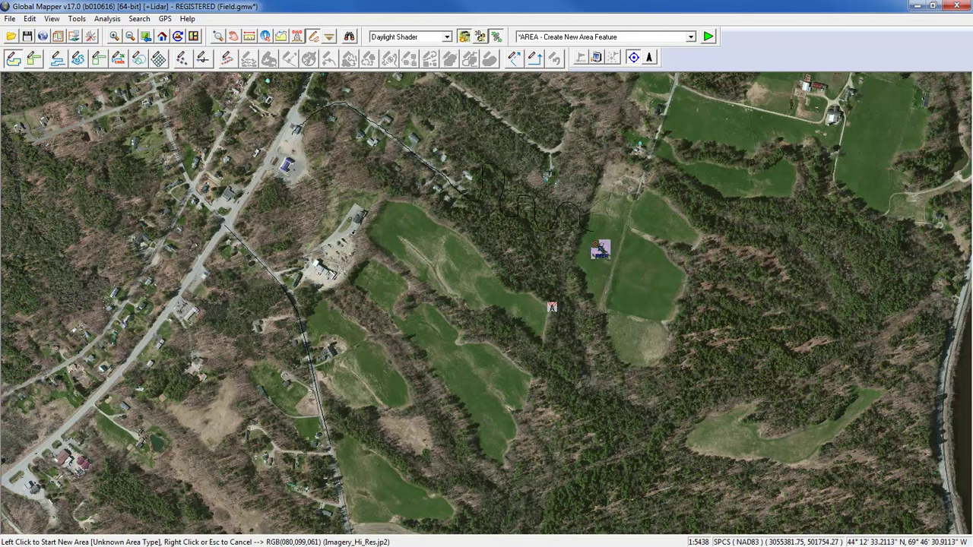
{"action": "mouse_move", "coordinate": [385, 202]}
{"action": "left_mouse_down"}
{"action": "mouse_move", "coordinate": [471, 241]}
{"action": "mouse_move", "coordinate": [499, 287]}
{"action": "mouse_move", "coordinate": [530, 294]}
{"action": "mouse_move", "coordinate": [547, 305]}
{"action": "mouse_move", "coordinate": [545, 317]}
{"action": "mouse_move", "coordinate": [551, 308]}
{"action": "mouse_move", "coordinate": [544, 344]}
{"action": "mouse_move", "coordinate": [494, 311]}
{"action": "mouse_move", "coordinate": [415, 283]}
{"action": "mouse_move", "coordinate": [369, 237]}
{"action": "left_mouse_up"}
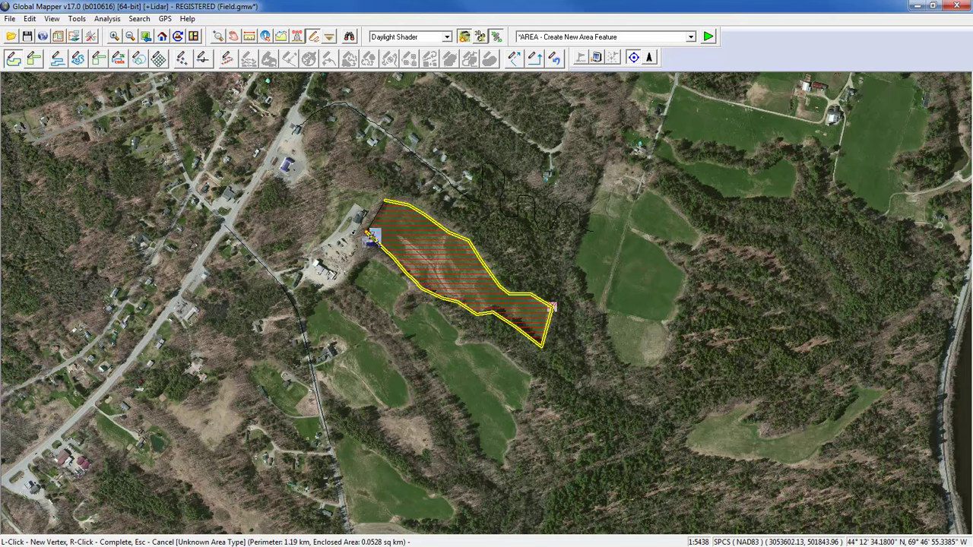
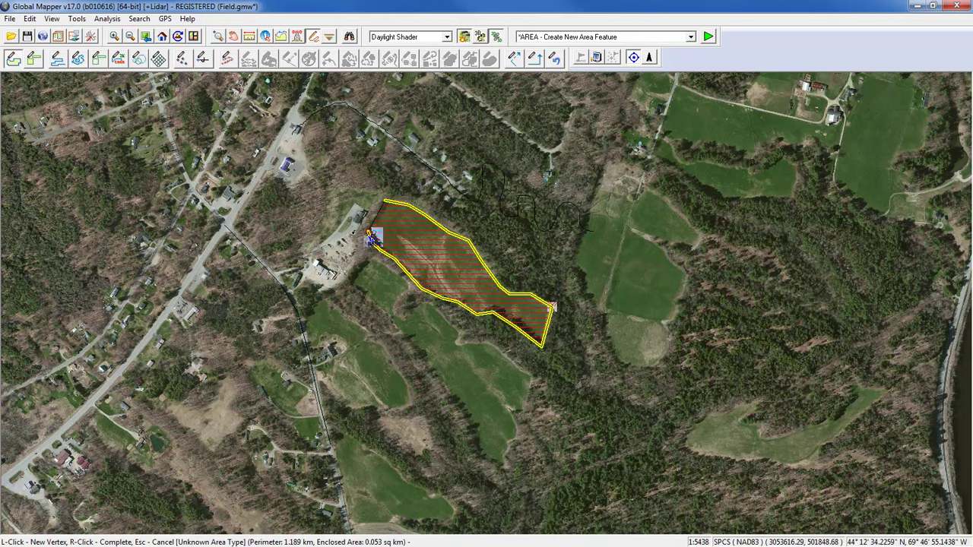
{"action": "right_click", "coordinate": [373, 241]}
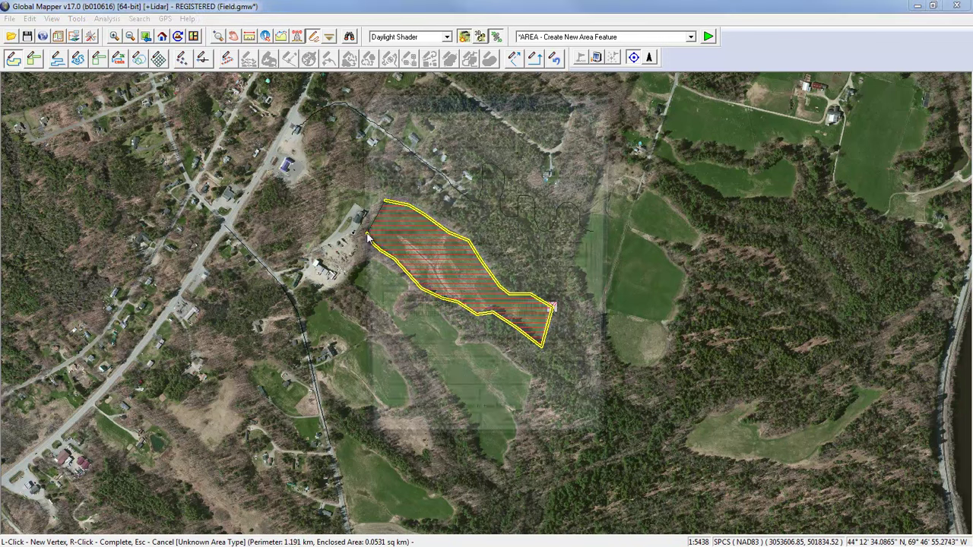
{"action": "left_click", "coordinate": [455, 440]}
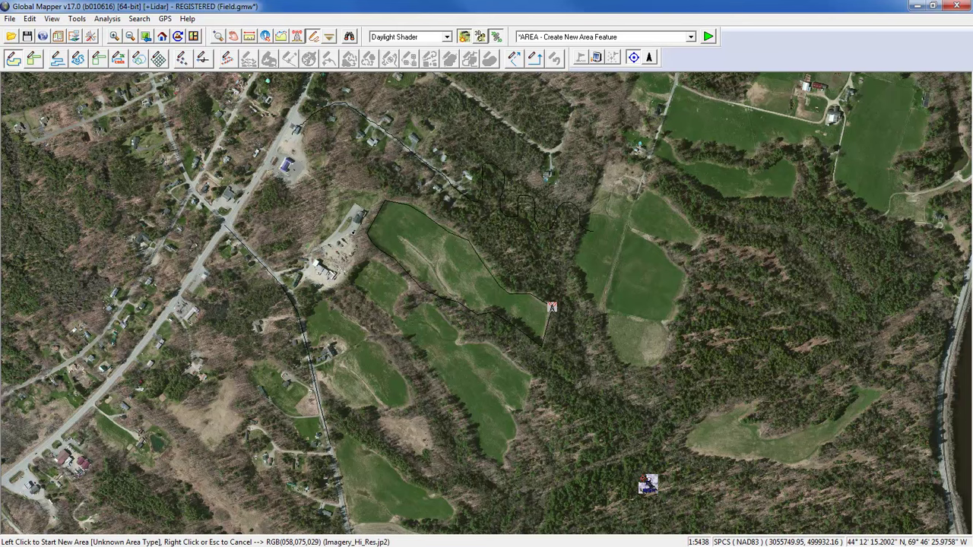
Step: Draw two default-style rectangular areas, one about 299 m long over the eastern field and one over the south-central field
{"action": "left_click", "coordinate": [34, 59]}
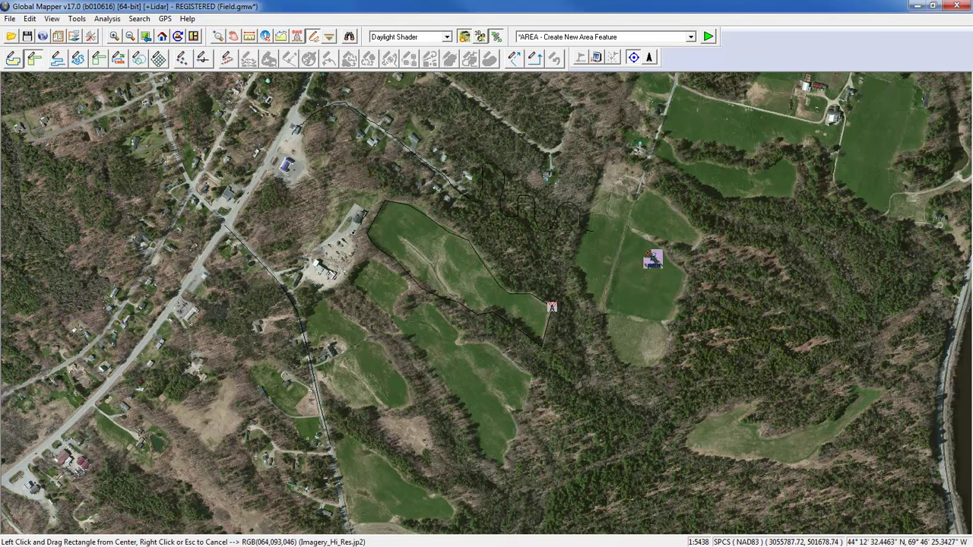
{"action": "left_click_drag", "start_coordinate": [609, 254], "coordinate": [733, 380]}
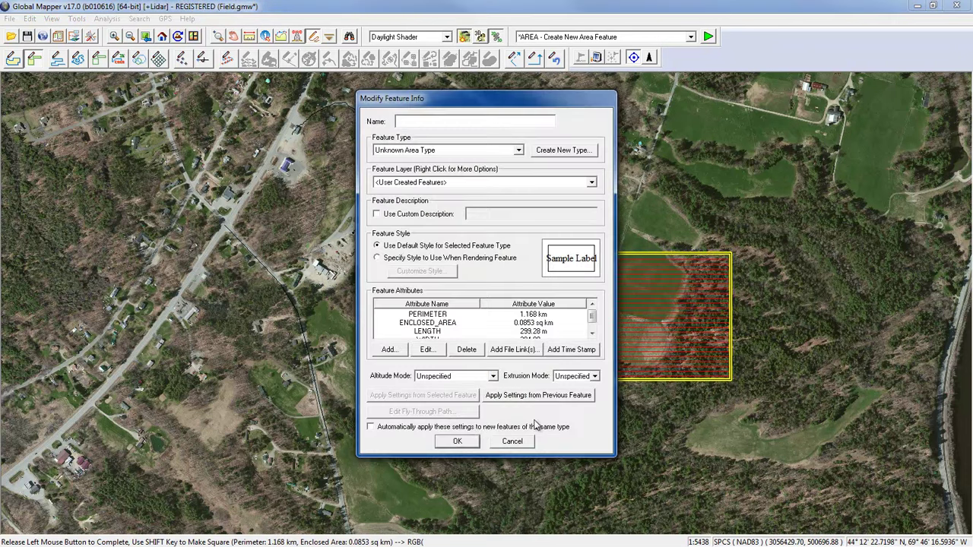
{"action": "left_click", "coordinate": [477, 434]}
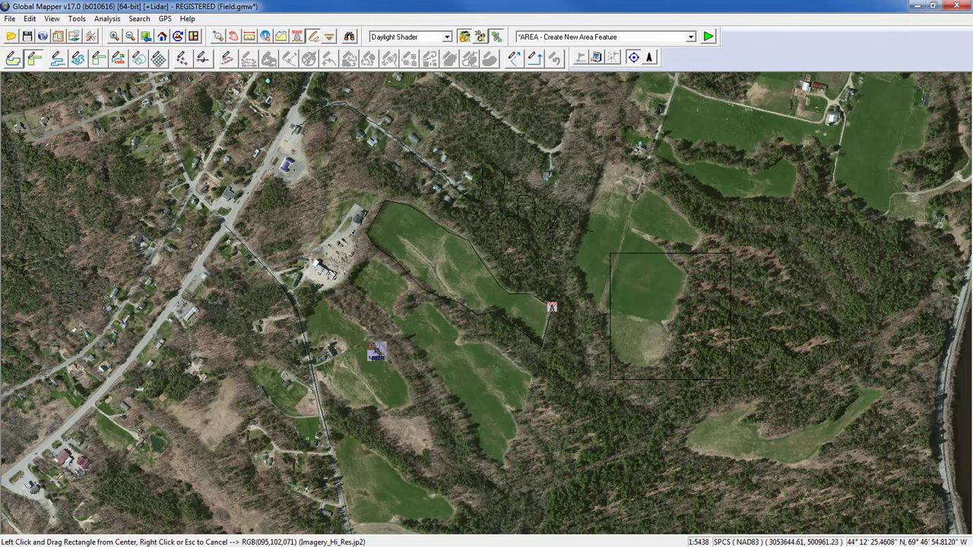
{"action": "mouse_move", "coordinate": [386, 344]}
{"action": "left_mouse_down"}
{"action": "mouse_move", "coordinate": [499, 454]}
{"action": "mouse_move", "coordinate": [354, 315]}
{"action": "mouse_move", "coordinate": [479, 433]}
{"action": "mouse_move", "coordinate": [520, 455]}
{"action": "mouse_move", "coordinate": [519, 475]}
{"action": "left_mouse_up"}
{"action": "key", "text": "Return"}
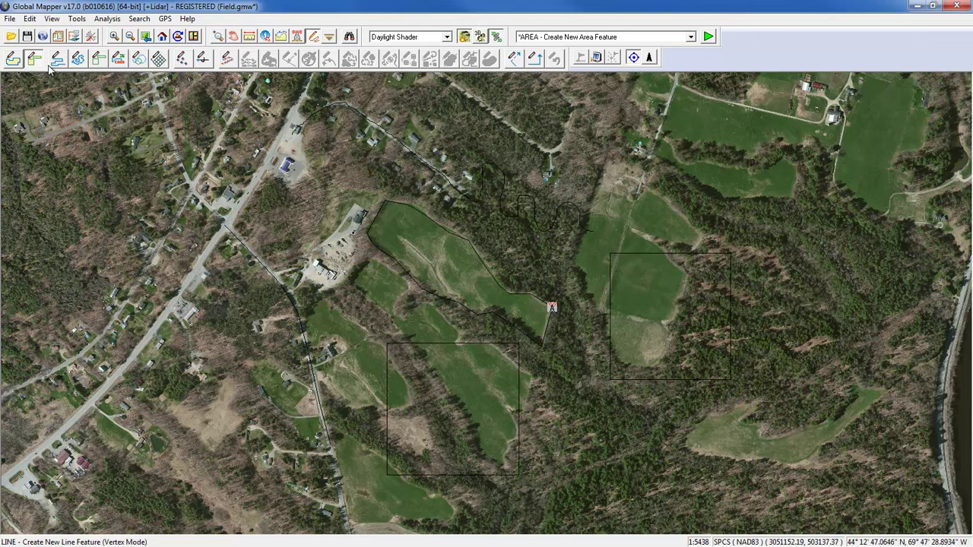
{"action": "left_click", "coordinate": [34, 63]}
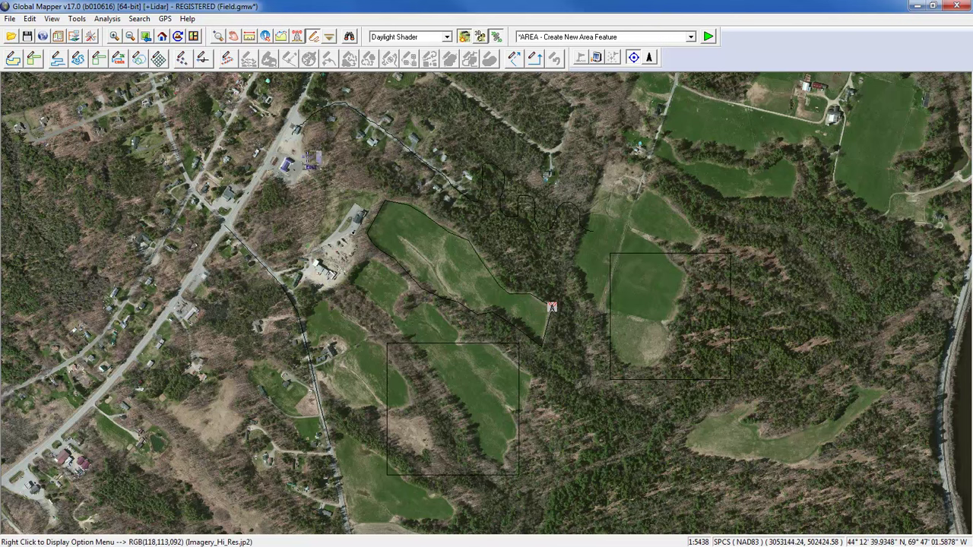
Step: Create a circular area with a perimeter of about 1.05 km around the main-road intersection, keeping the default feature settings
{"action": "right_click", "coordinate": [603, 123]}
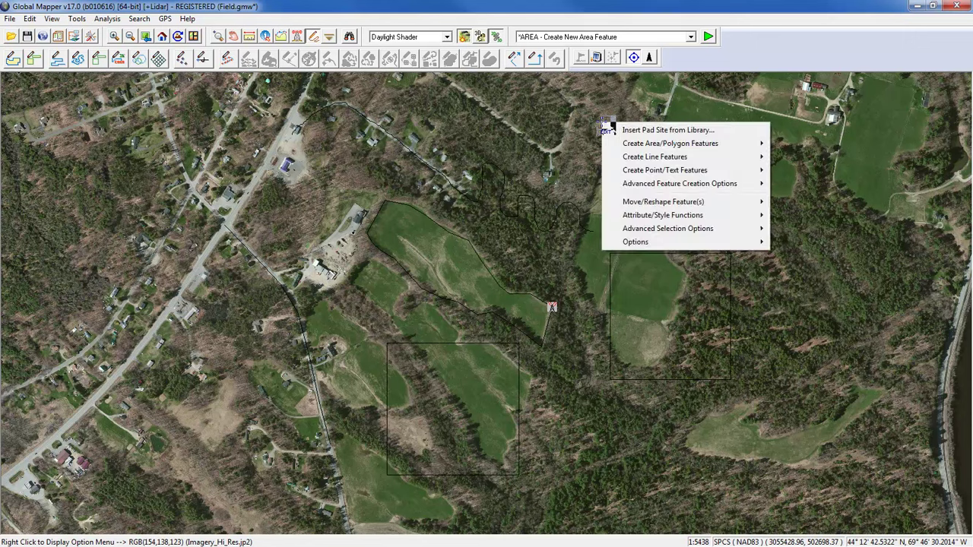
{"action": "mouse_move", "coordinate": [635, 143]}
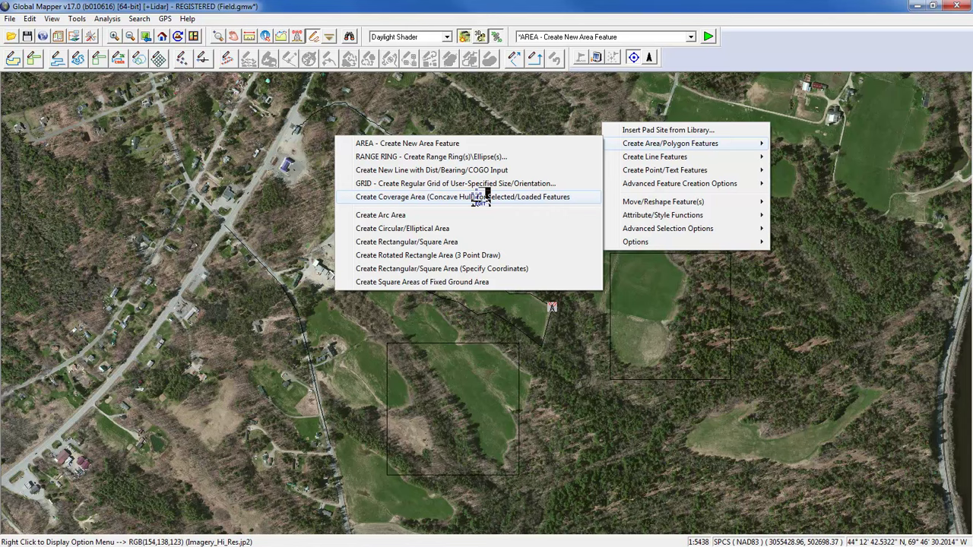
{"action": "left_click", "coordinate": [424, 229]}
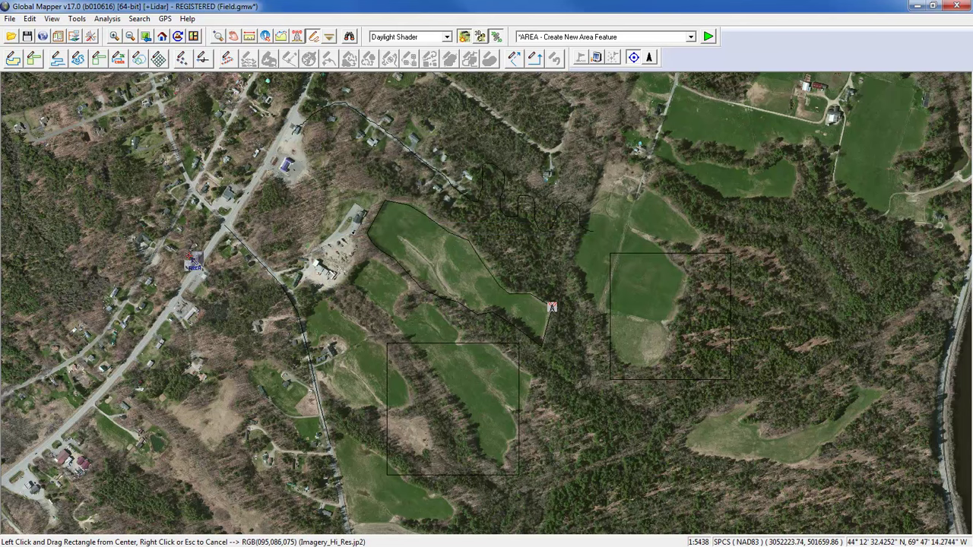
{"action": "left_click_drag", "start_coordinate": [180, 244], "coordinate": [249, 319]}
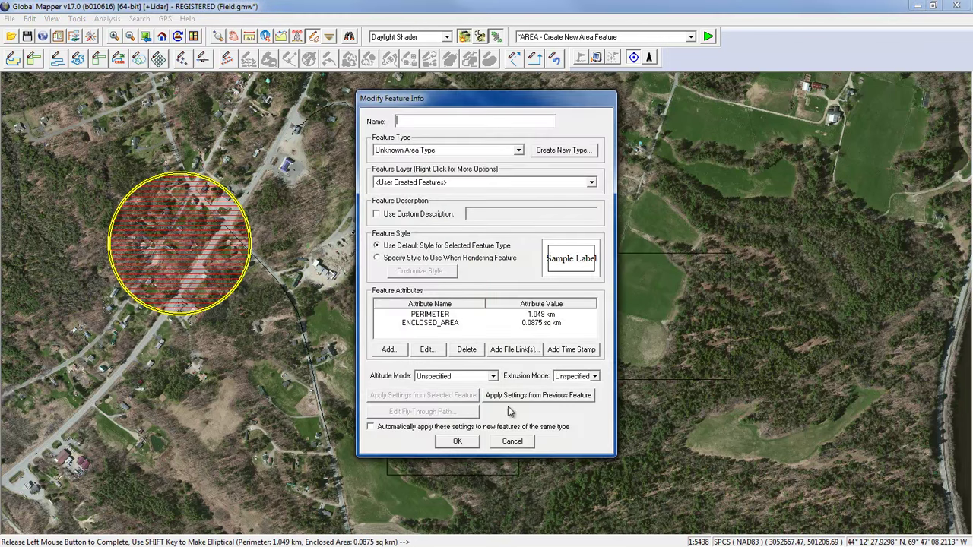
{"action": "left_click", "coordinate": [458, 443]}
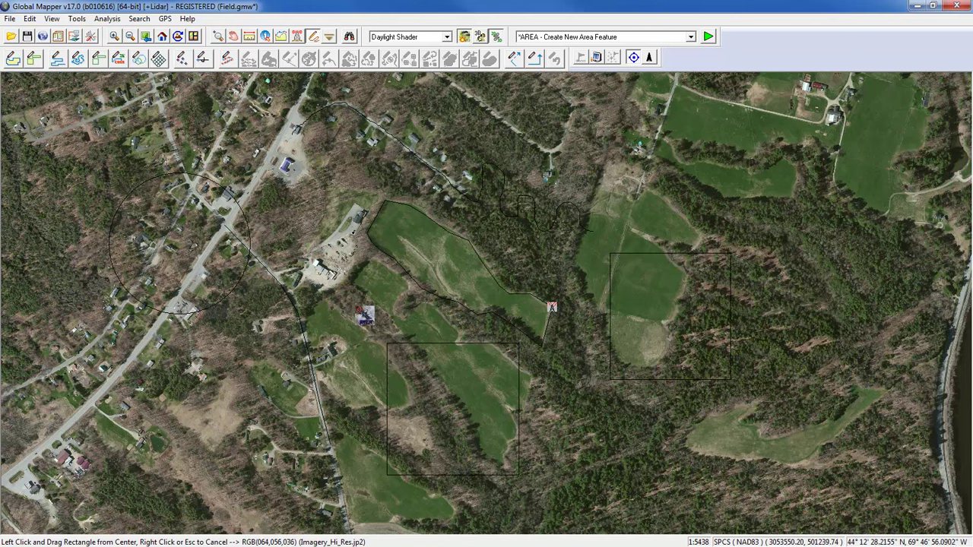
Step: Examine the range ring parameters for a center point at the northwest end of the outlined field, and cancel without creating rings
{"action": "left_click", "coordinate": [142, 63]}
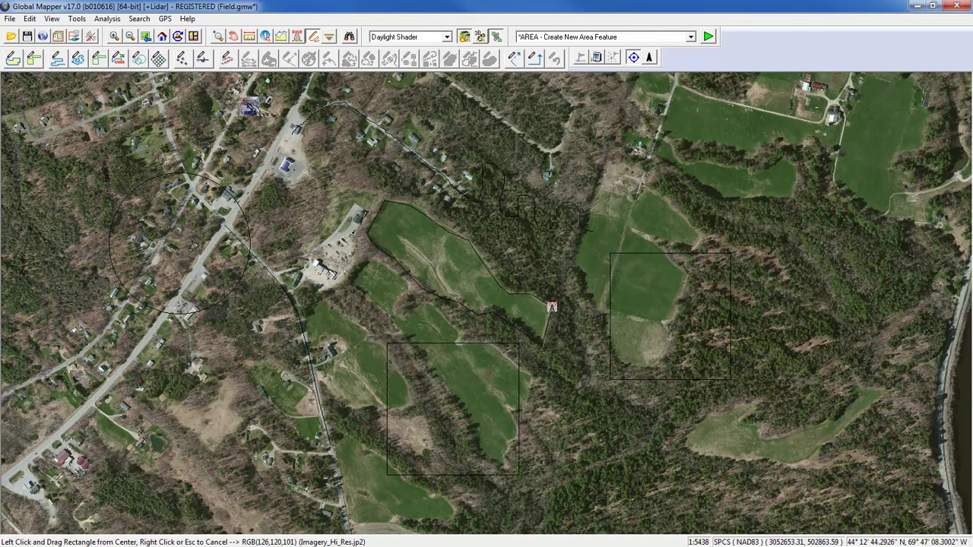
{"action": "left_click", "coordinate": [140, 59]}
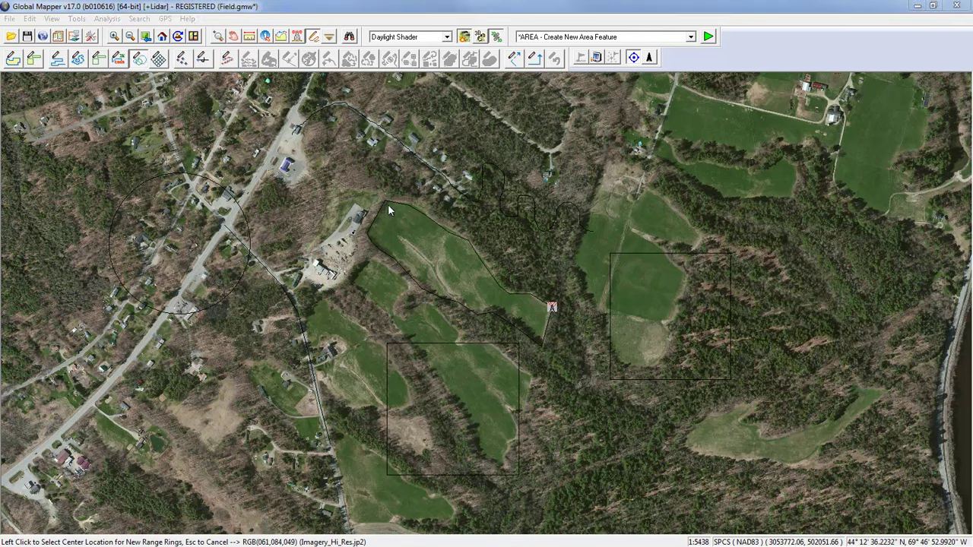
{"action": "left_click", "coordinate": [389, 211]}
{"action": "double_click", "coordinate": [438, 173]}
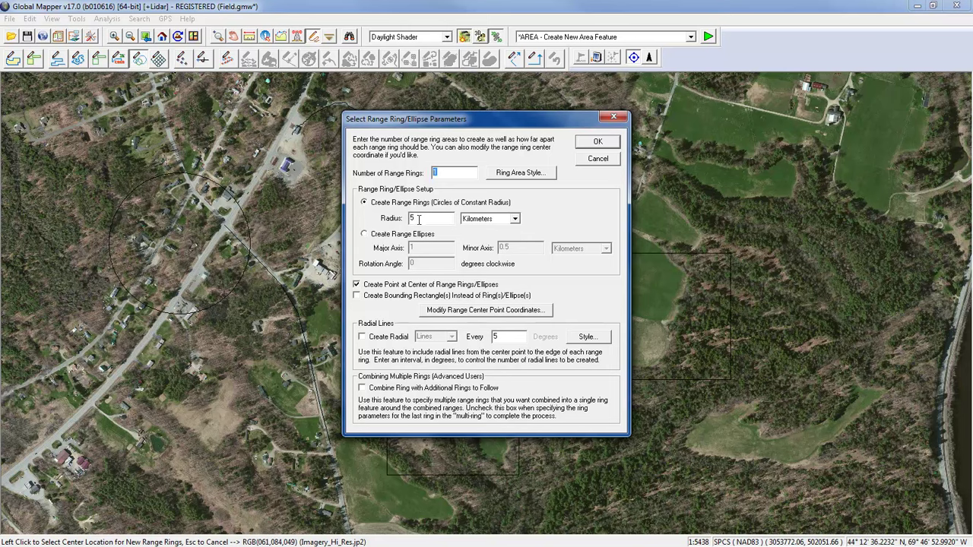
{"action": "left_click", "coordinate": [600, 160]}
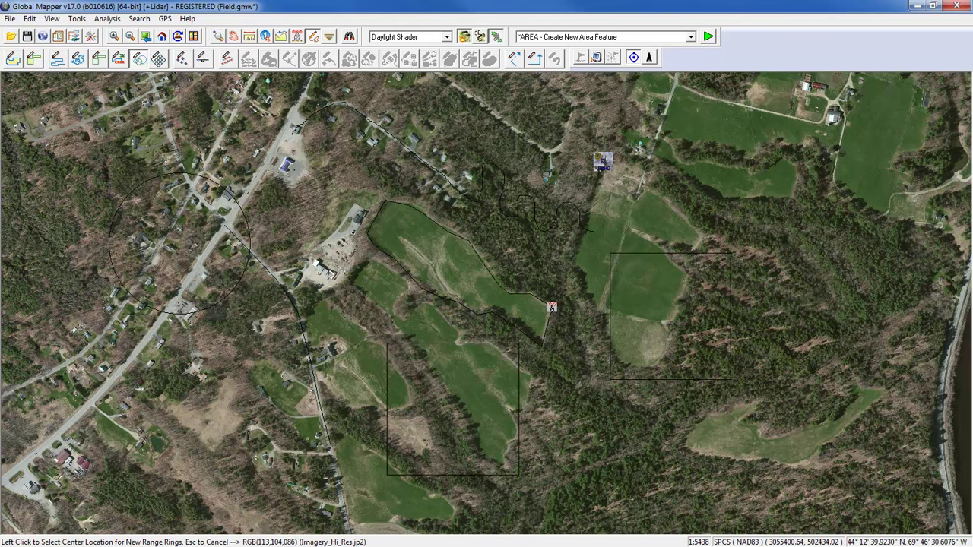
{"action": "key", "text": "Escape"}
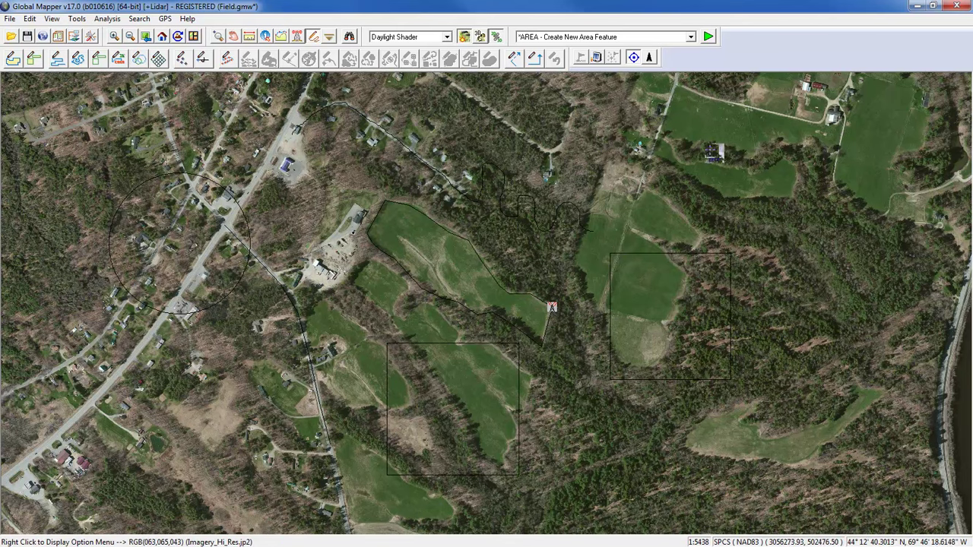
Step: Create a rotated rectangle area about 34.6 m long over the blue-roofed building with the 3-point draw, keeping the default settings
{"action": "left_click_drag", "start_coordinate": [692, 142], "coordinate": [621, 397]}
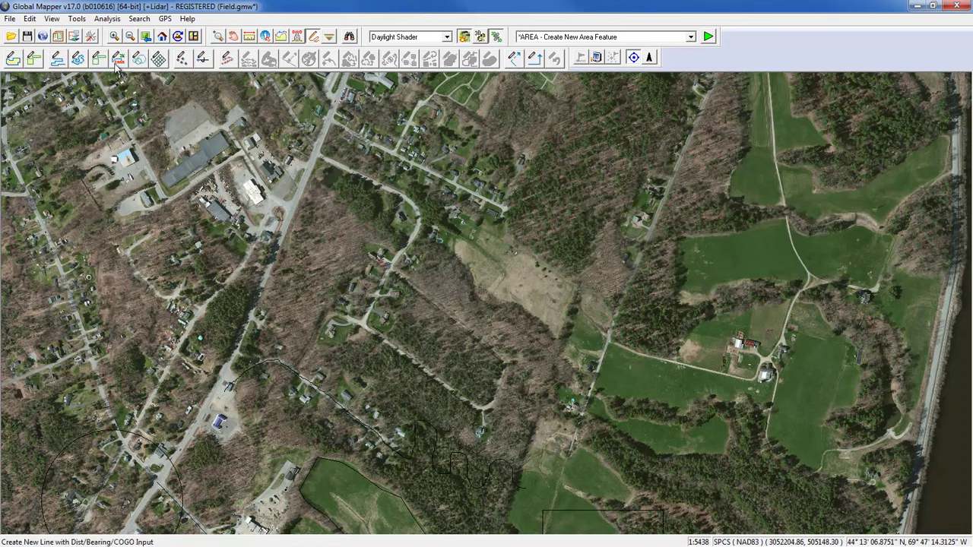
{"action": "right_click", "coordinate": [559, 159]}
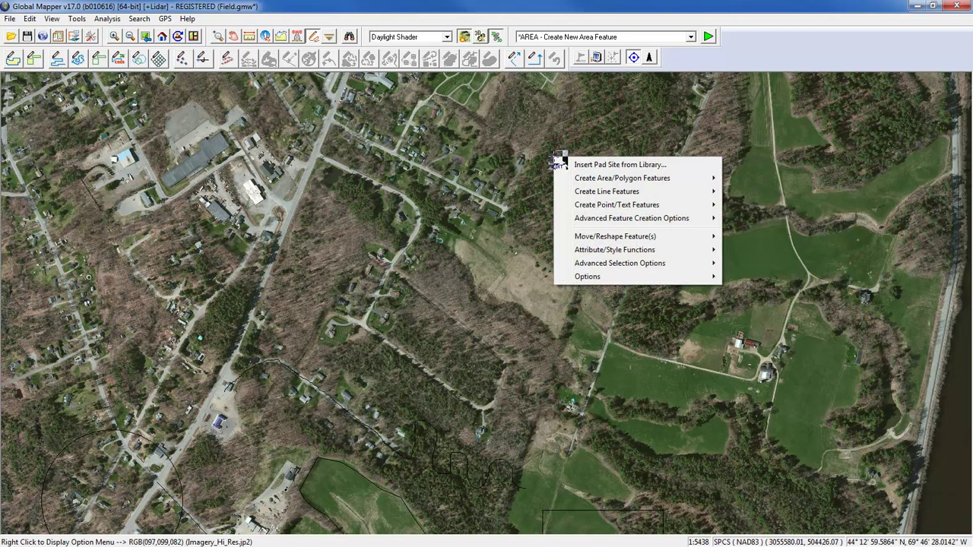
{"action": "mouse_move", "coordinate": [597, 179]}
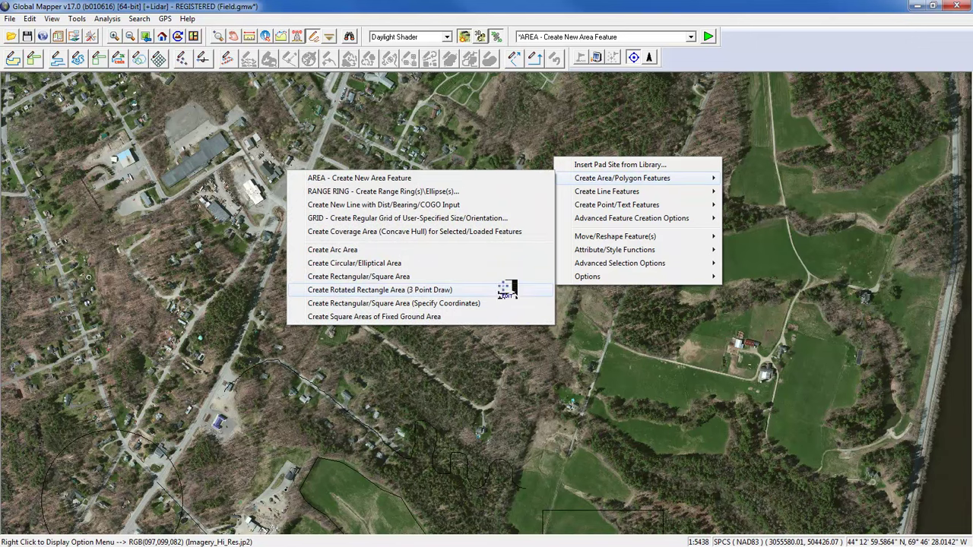
{"action": "left_click", "coordinate": [457, 290]}
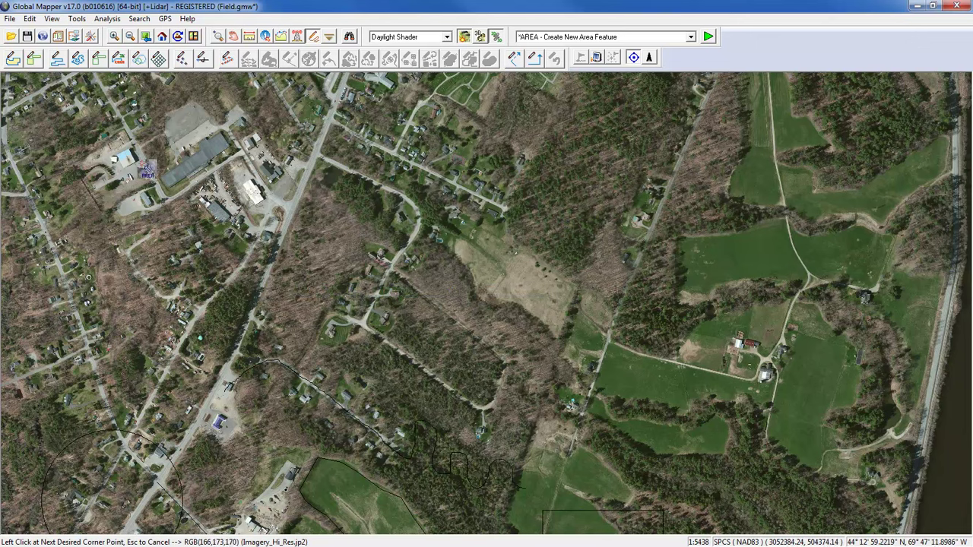
{"action": "scroll", "coordinate": [120, 157], "scroll_direction": "up", "scroll_amount": 1}
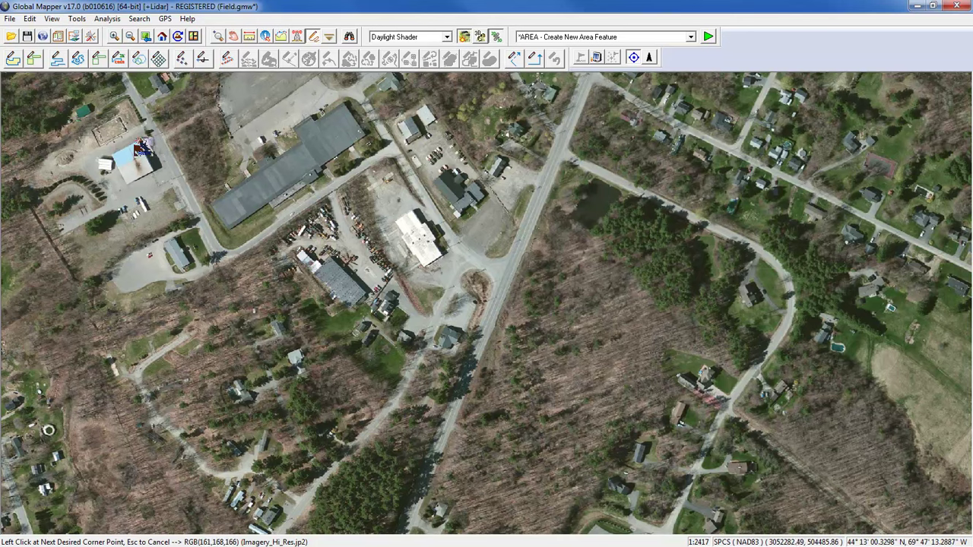
{"action": "left_click", "coordinate": [141, 148]}
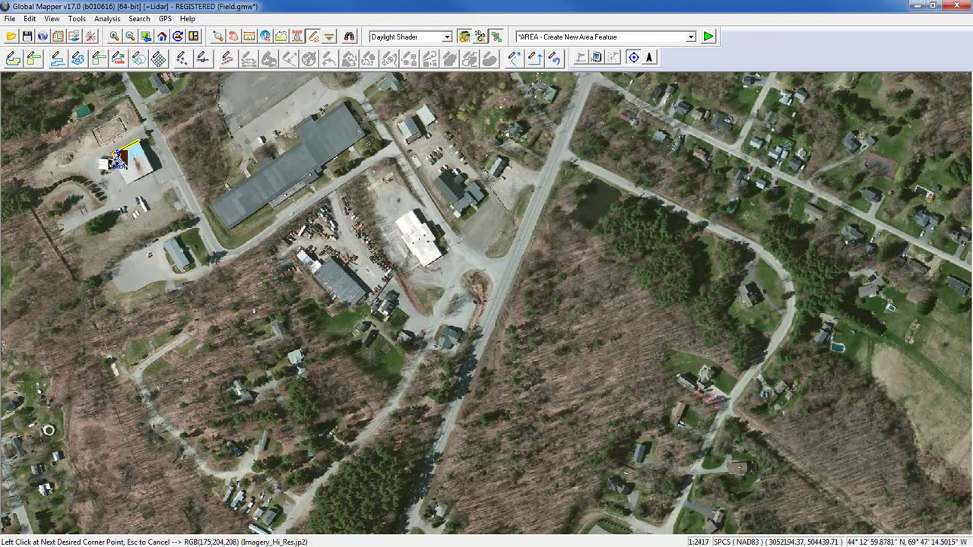
{"action": "left_click", "coordinate": [116, 159]}
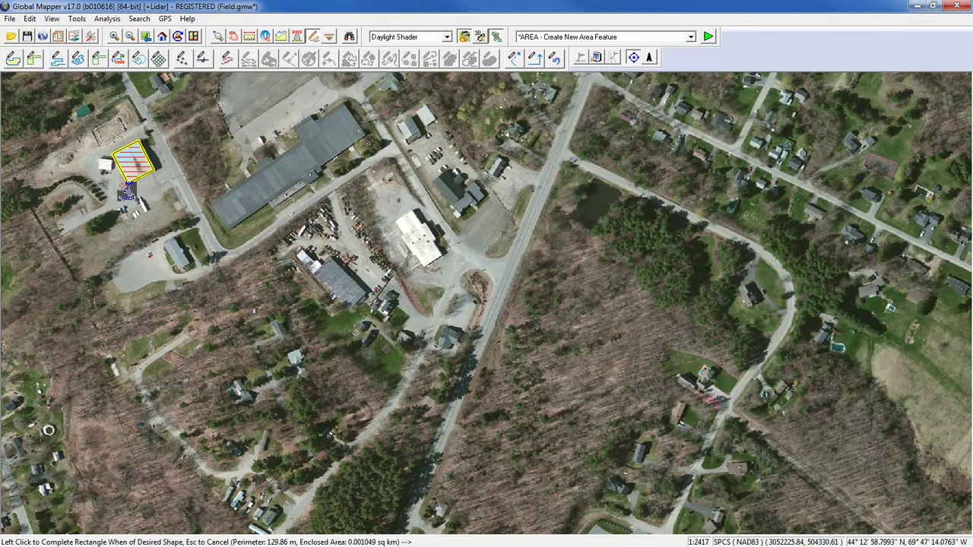
{"action": "left_click", "coordinate": [127, 188]}
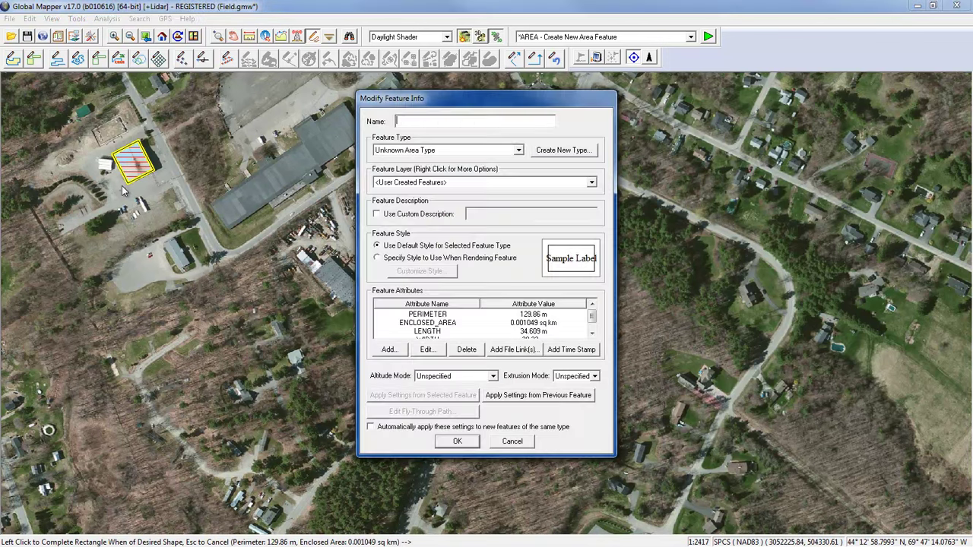
{"action": "left_click", "coordinate": [455, 442]}
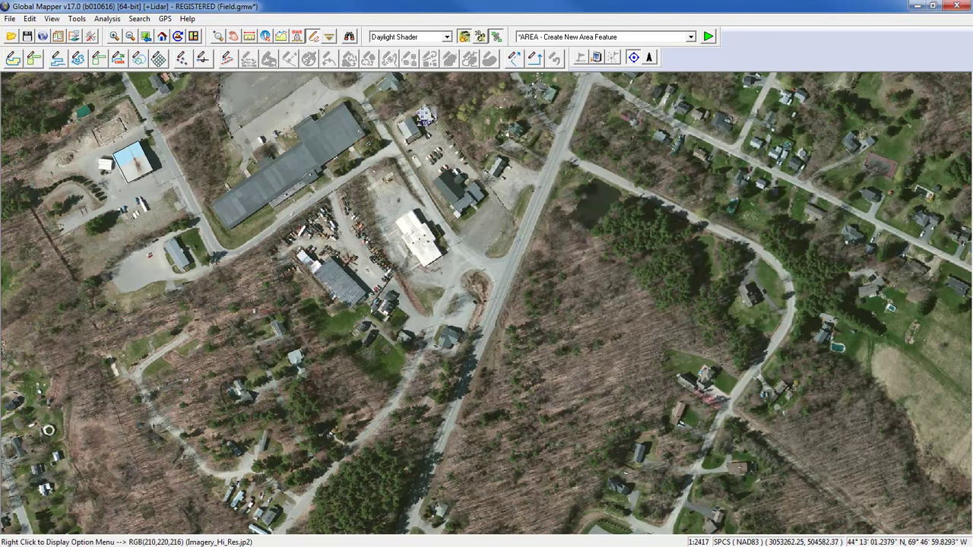
Step: Start creating square areas of fixed ground area, with the area set to 300 sq m
{"action": "right_click", "coordinate": [514, 142]}
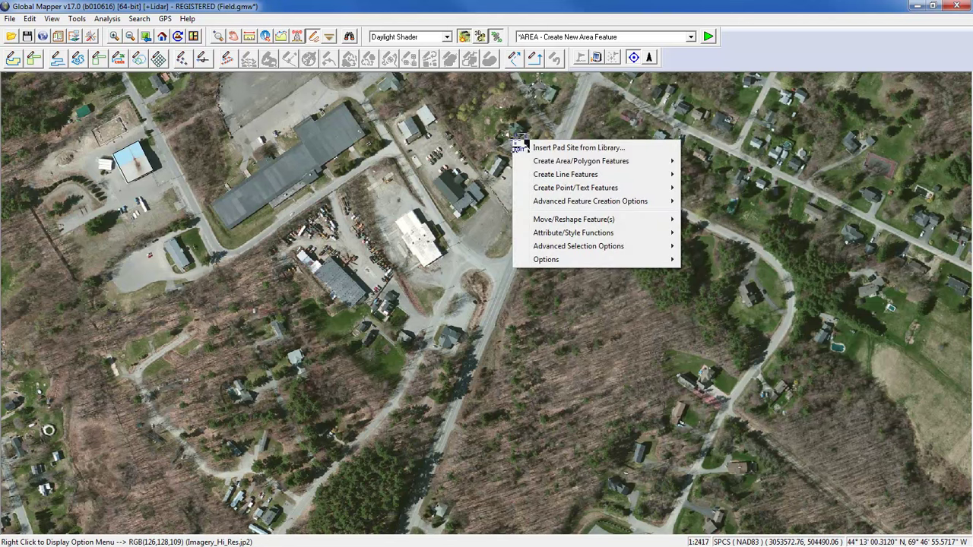
{"action": "mouse_move", "coordinate": [546, 162]}
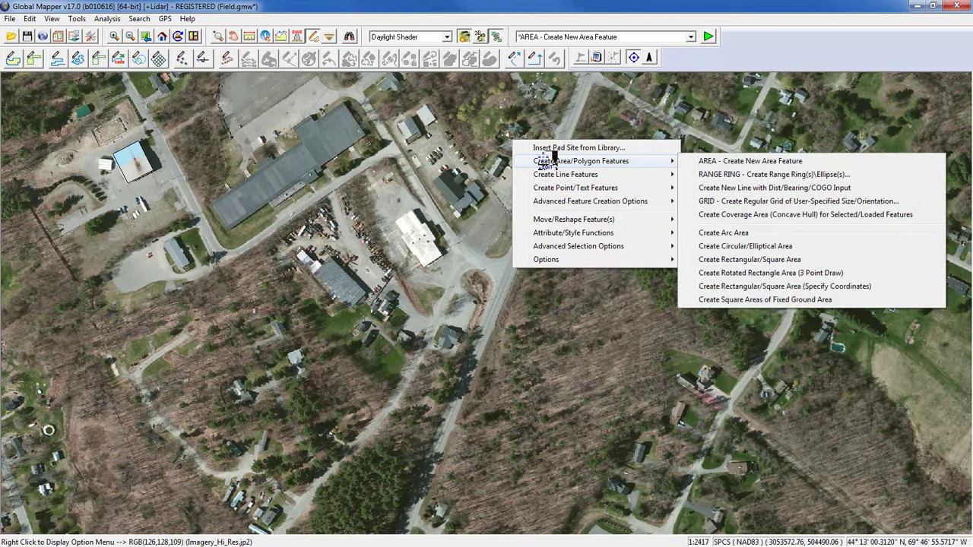
{"action": "left_click", "coordinate": [760, 301]}
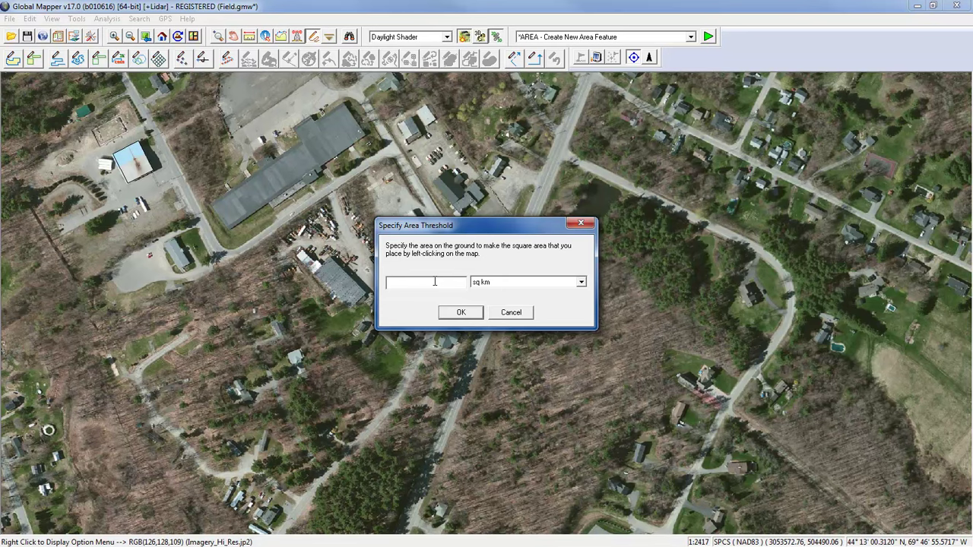
{"action": "type", "text": "300"}
{"action": "left_click", "coordinate": [492, 286]}
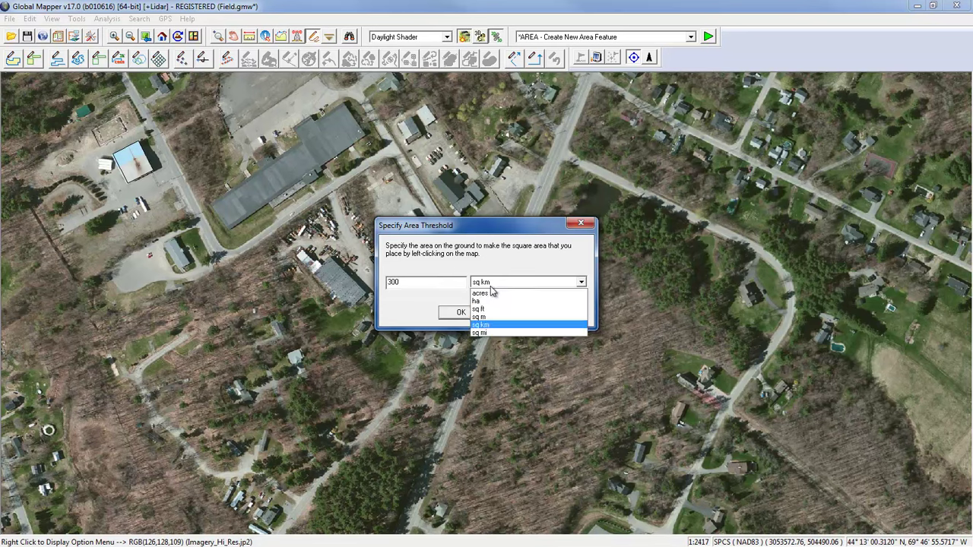
{"action": "left_click", "coordinate": [497, 316]}
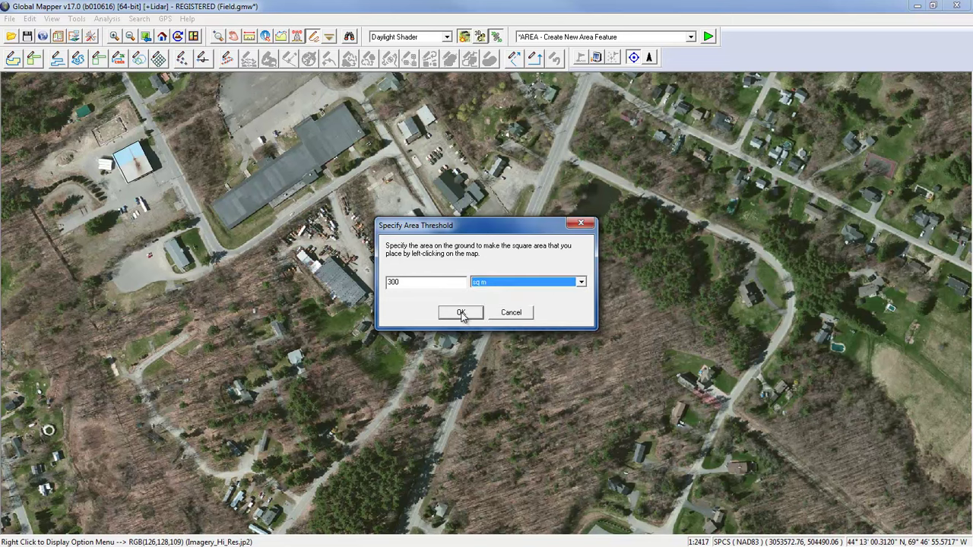
{"action": "left_click", "coordinate": [460, 313]}
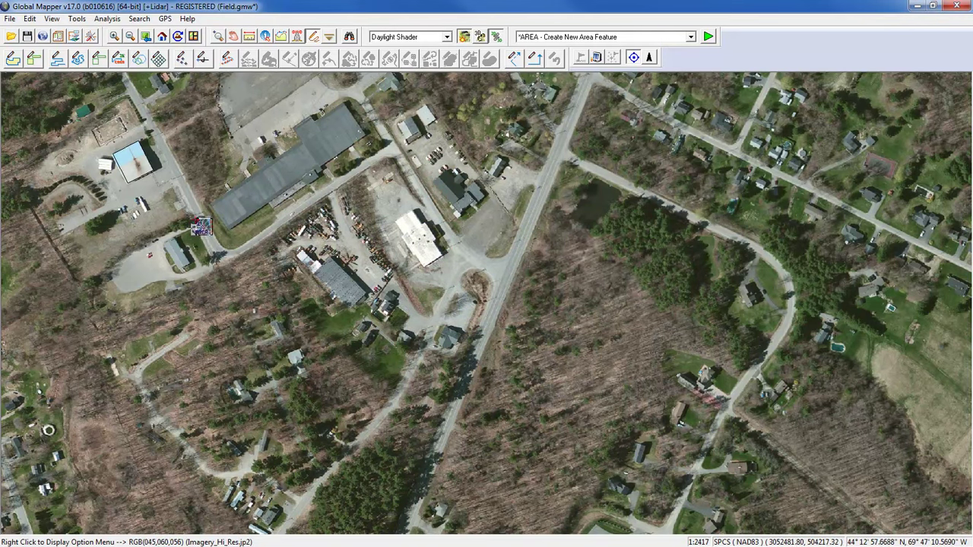
Step: Place four squares with default settings: two on the western paved lots, one in the woods east of the main road, one beside the road junction
{"action": "mouse_move", "coordinate": [156, 262]}
{"action": "left_mouse_down"}
{"action": "mouse_move", "coordinate": [162, 283]}
{"action": "mouse_move", "coordinate": [156, 290]}
{"action": "mouse_move", "coordinate": [142, 281]}
{"action": "left_mouse_up"}
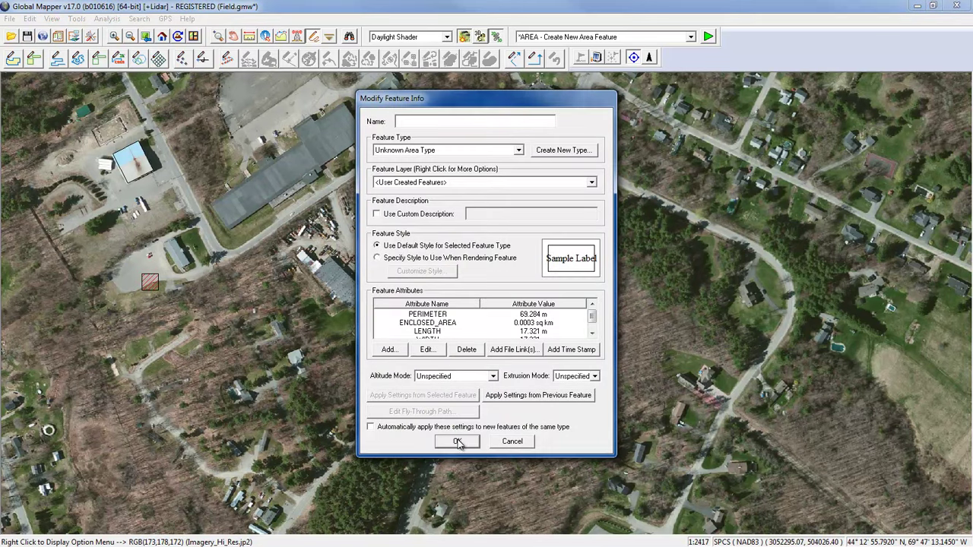
{"action": "left_click", "coordinate": [458, 435]}
{"action": "left_click_drag", "start_coordinate": [258, 107], "coordinate": [275, 123]}
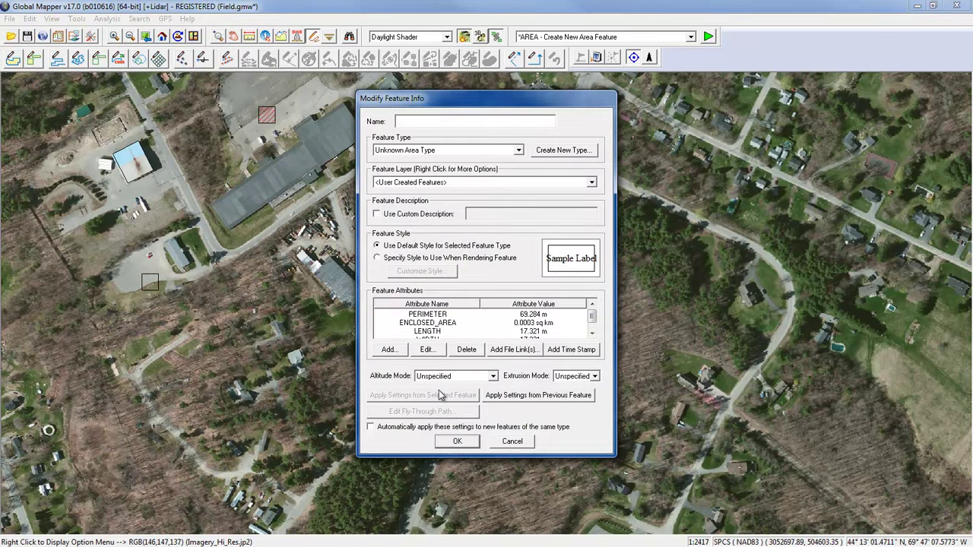
{"action": "left_click", "coordinate": [458, 443]}
{"action": "left_click_drag", "start_coordinate": [569, 337], "coordinate": [569, 283]}
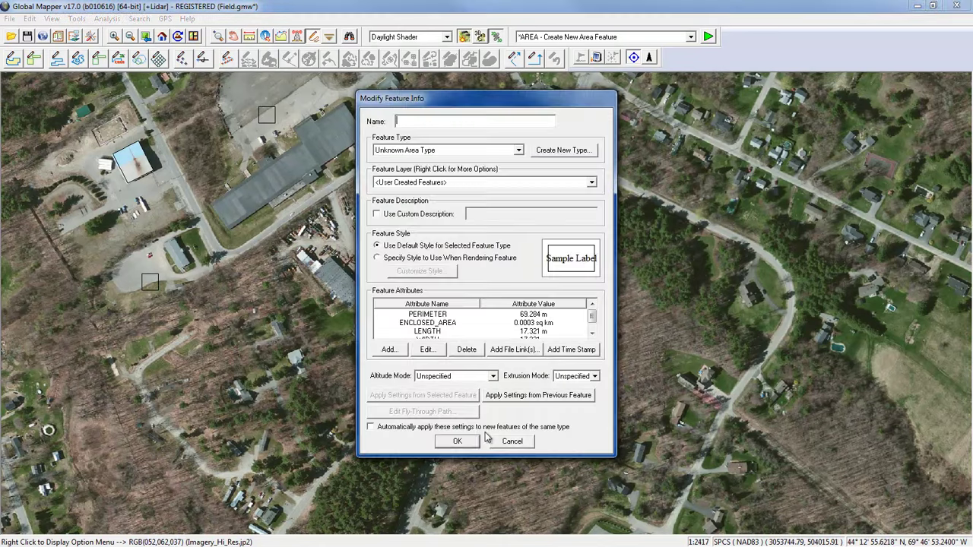
{"action": "left_click", "coordinate": [465, 443]}
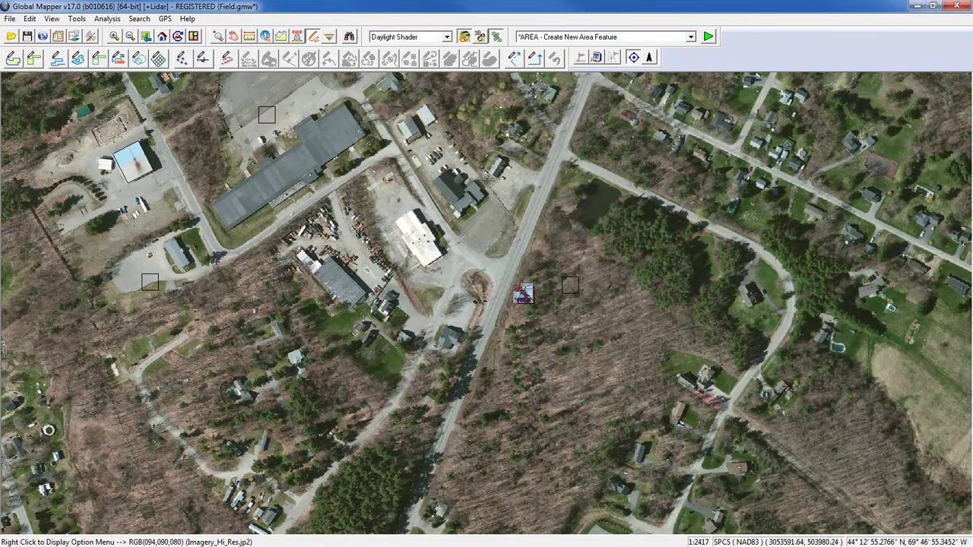
{"action": "left_click_drag", "start_coordinate": [523, 293], "coordinate": [491, 228]}
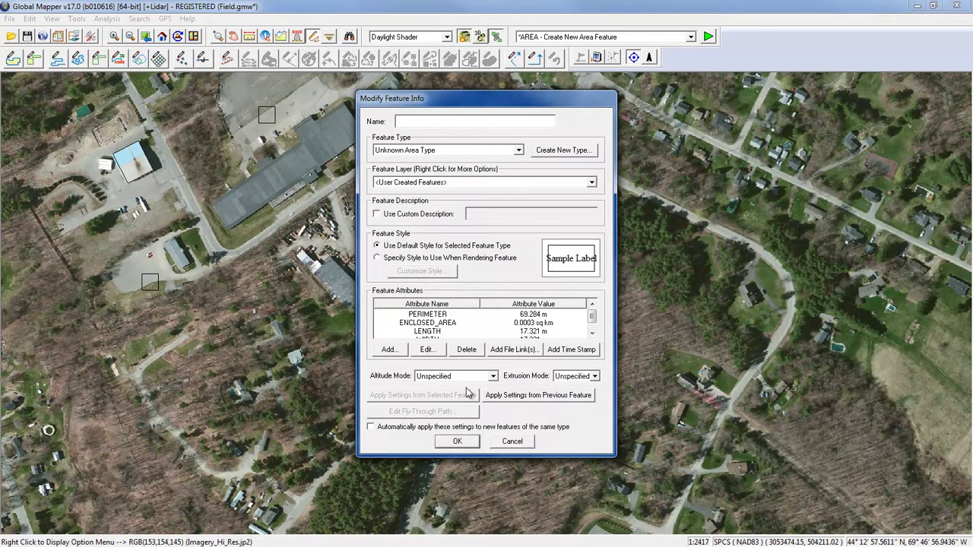
{"action": "left_click", "coordinate": [458, 442]}
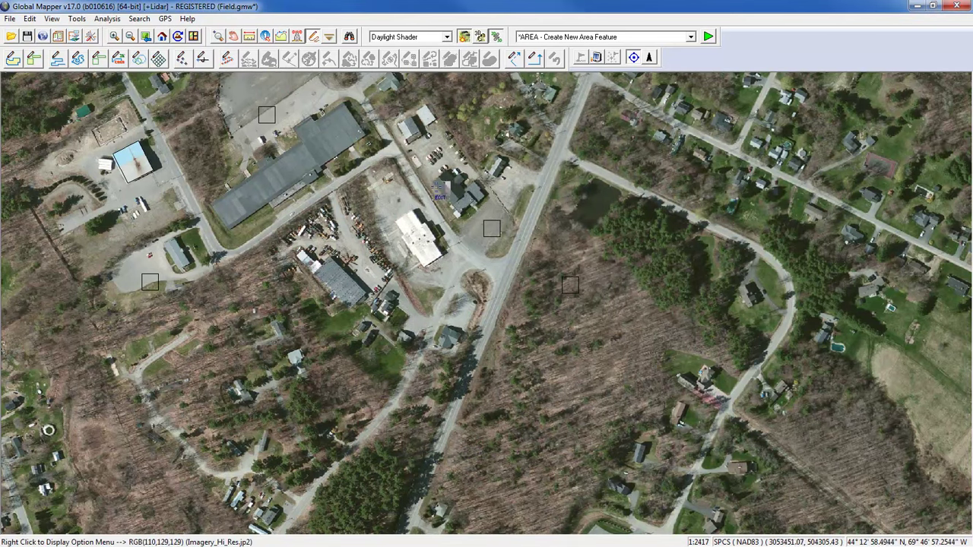
Step: Start an arc area with a start angle of 45 and a swept angle of 90, keeping manually drawn extents
{"action": "right_click", "coordinate": [572, 168]}
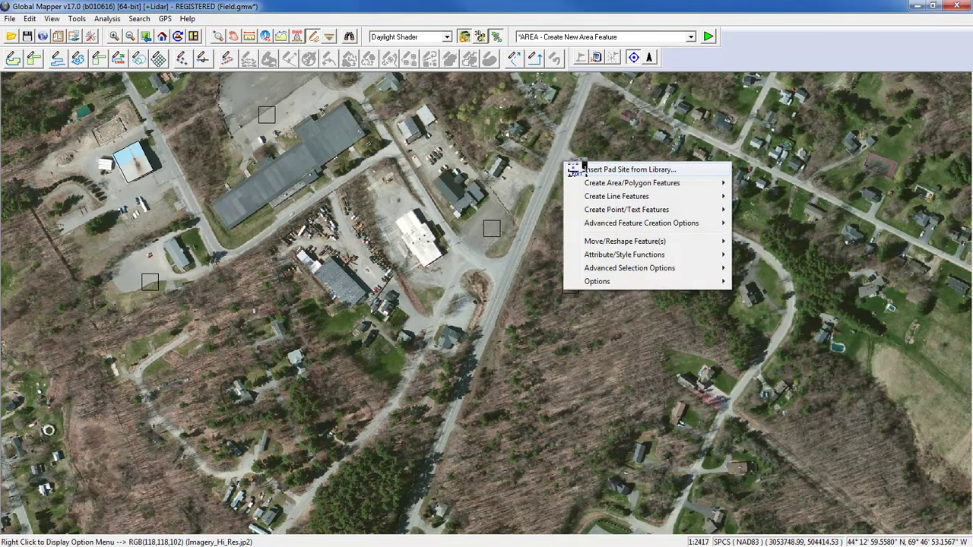
{"action": "mouse_move", "coordinate": [604, 187]}
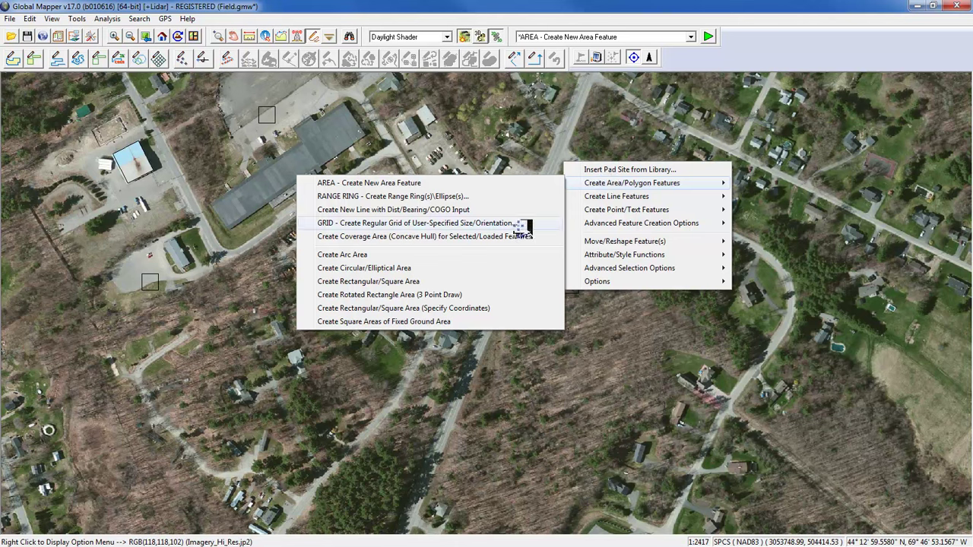
{"action": "left_click", "coordinate": [377, 257]}
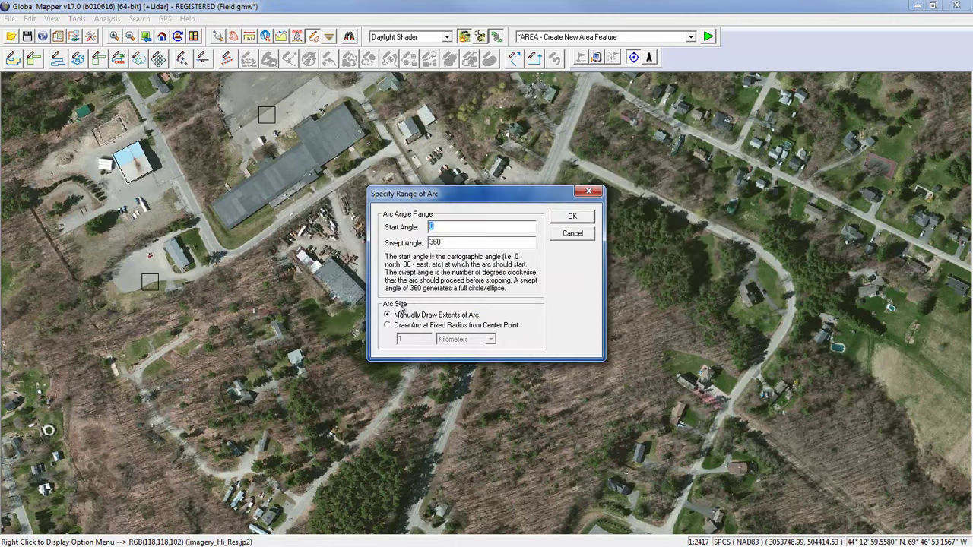
{"action": "left_click", "coordinate": [439, 226]}
{"action": "double_click", "coordinate": [435, 228]}
{"action": "type", "text": "45"}
{"action": "left_click_drag", "start_coordinate": [443, 242], "coordinate": [430, 245]}
{"action": "type", "text": "90"}
{"action": "left_click", "coordinate": [570, 217]}
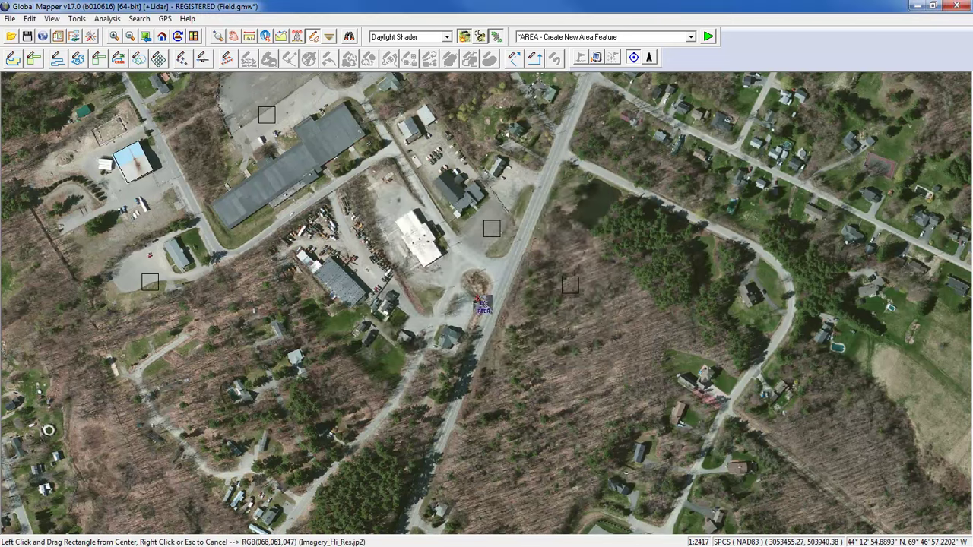
Step: Draw the arc area from the house in the western woods eastward across the main road, about 785.5 m in perimeter, with default feature settings
{"action": "left_click_drag", "start_coordinate": [312, 360], "coordinate": [513, 363]}
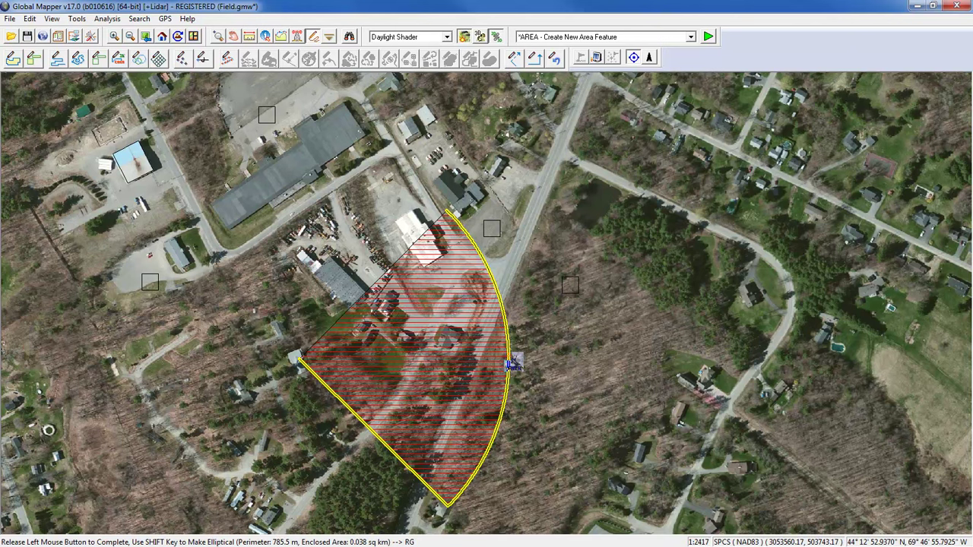
{"action": "left_click_drag", "start_coordinate": [513, 363], "coordinate": [513, 363]}
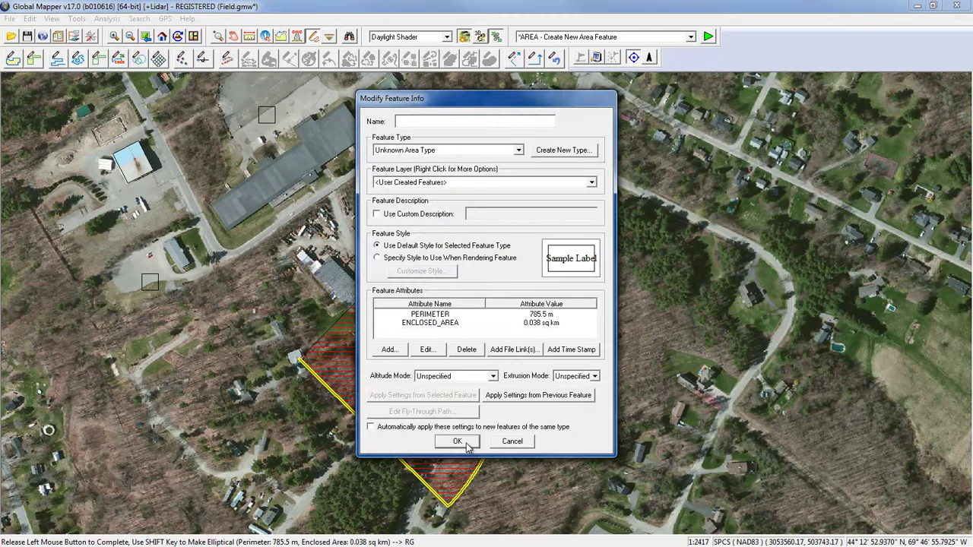
{"action": "left_click", "coordinate": [468, 444]}
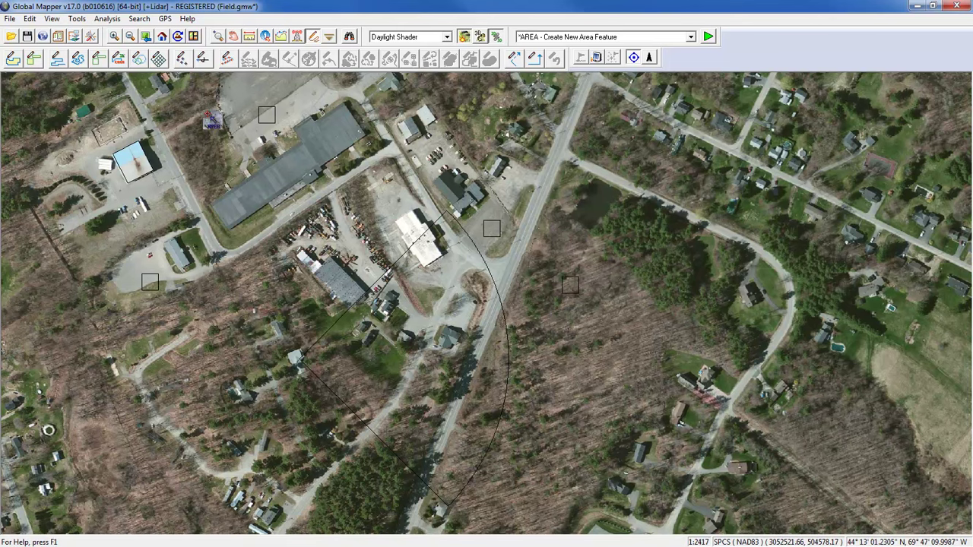
{"action": "right_click", "coordinate": [523, 130]}
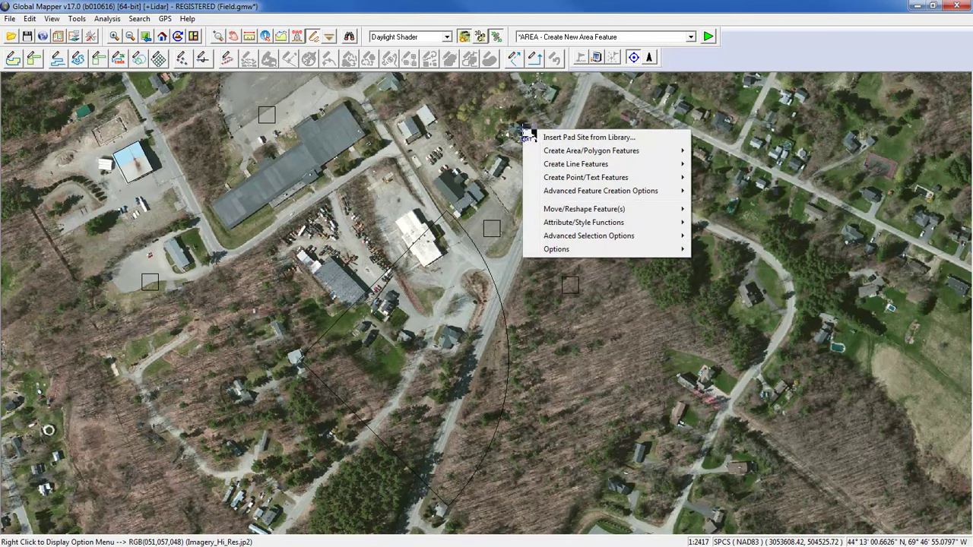
{"action": "mouse_move", "coordinate": [554, 151]}
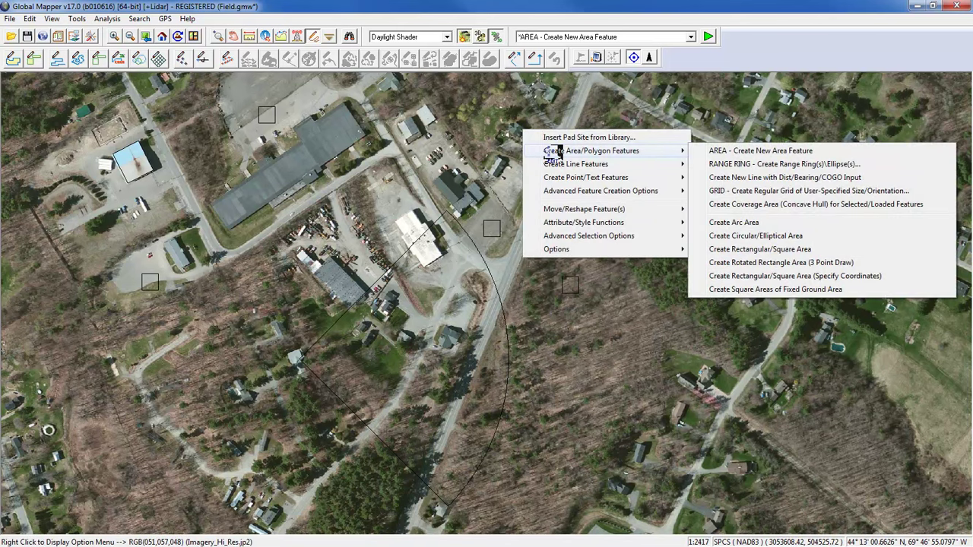
{"action": "mouse_move", "coordinate": [562, 169]}
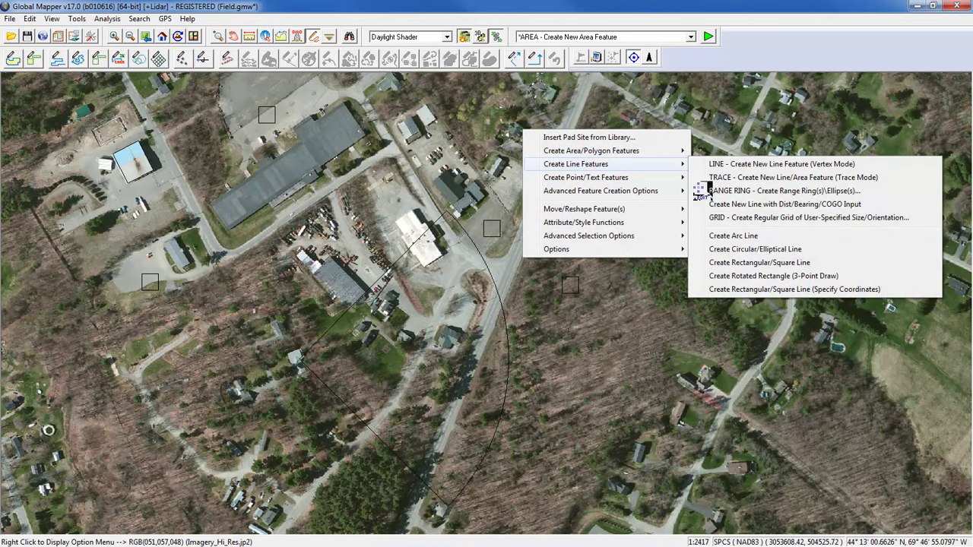
{"action": "mouse_move", "coordinate": [667, 155]}
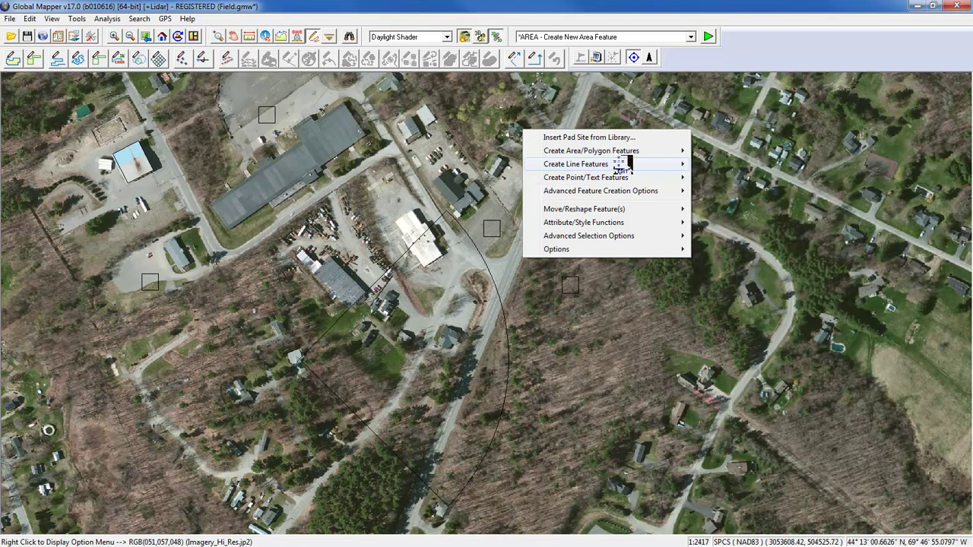
{"action": "key", "text": "Escape"}
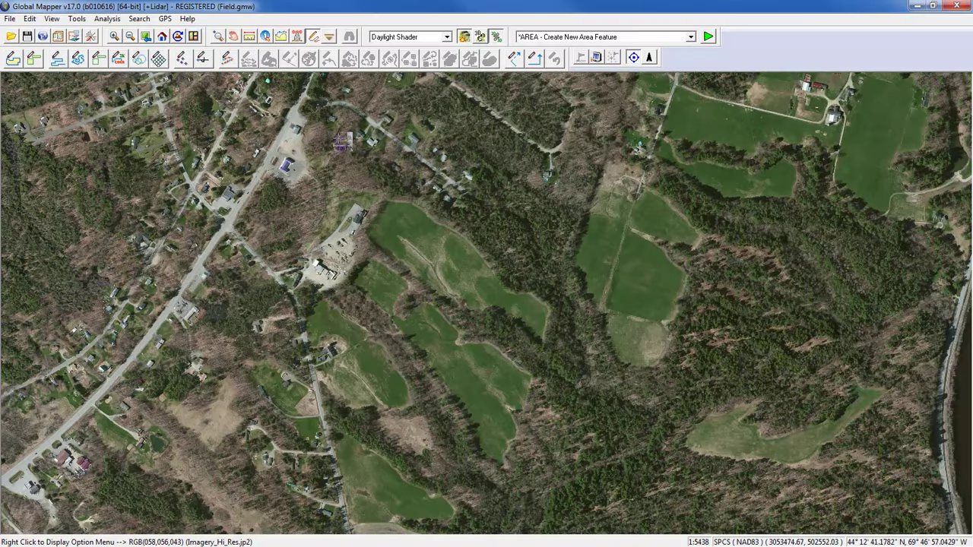
Step: Outline the elongated green field southeast of the paved lot as a new area with a perimeter of about 1.152 km
{"action": "left_click", "coordinate": [14, 59]}
{"action": "mouse_move", "coordinate": [386, 201]}
{"action": "left_mouse_down"}
{"action": "mouse_move", "coordinate": [476, 247]}
{"action": "mouse_move", "coordinate": [502, 290]}
{"action": "mouse_move", "coordinate": [538, 298]}
{"action": "mouse_move", "coordinate": [549, 311]}
{"action": "mouse_move", "coordinate": [543, 340]}
{"action": "mouse_move", "coordinate": [430, 295]}
{"action": "mouse_move", "coordinate": [371, 239]}
{"action": "left_mouse_up"}
{"action": "right_click", "coordinate": [370, 238]}
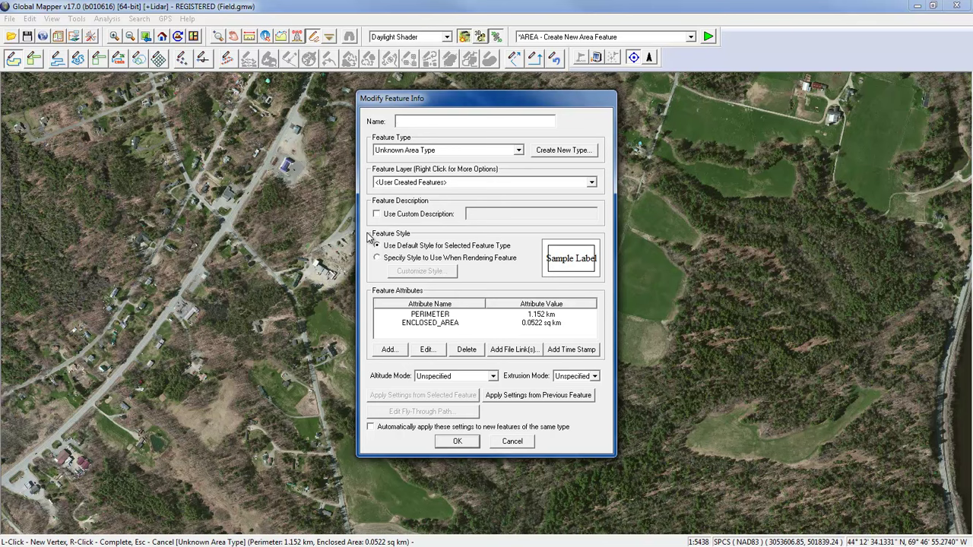
Step: Move the feature settings clear of the outlined field and set its feature type to Cropland
{"action": "left_click_drag", "start_coordinate": [444, 98], "coordinate": [669, 121]}
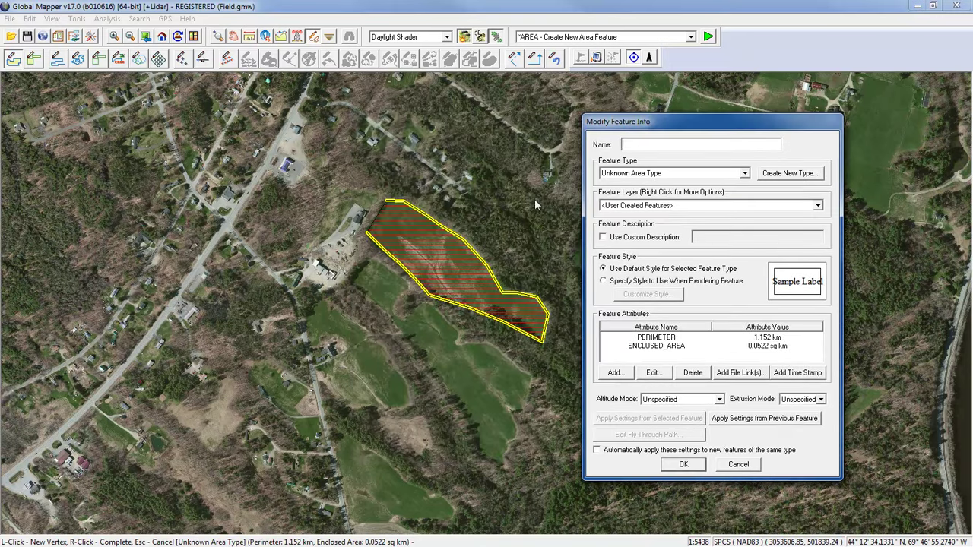
{"action": "left_click", "coordinate": [748, 175]}
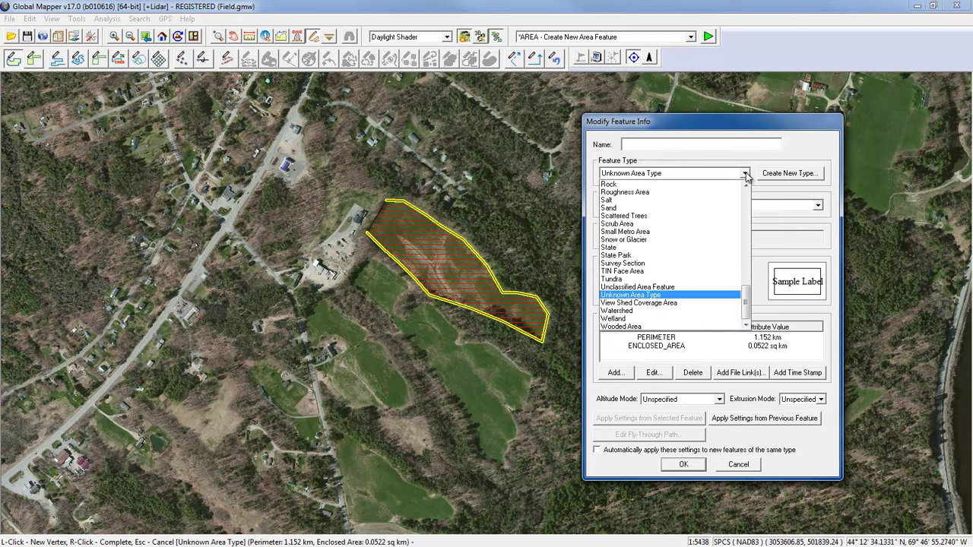
{"action": "left_click_drag", "start_coordinate": [749, 304], "coordinate": [749, 223]}
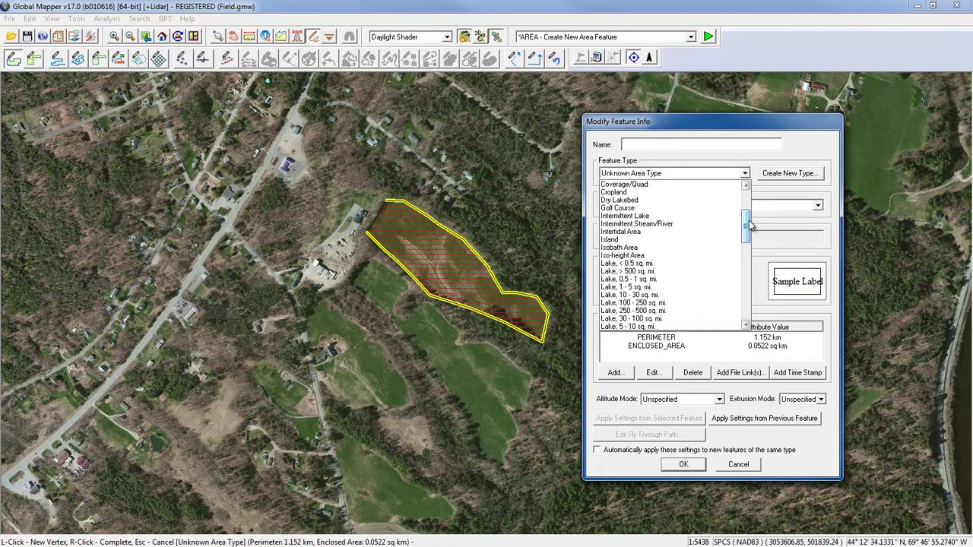
{"action": "left_click_drag", "start_coordinate": [750, 223], "coordinate": [747, 214]}
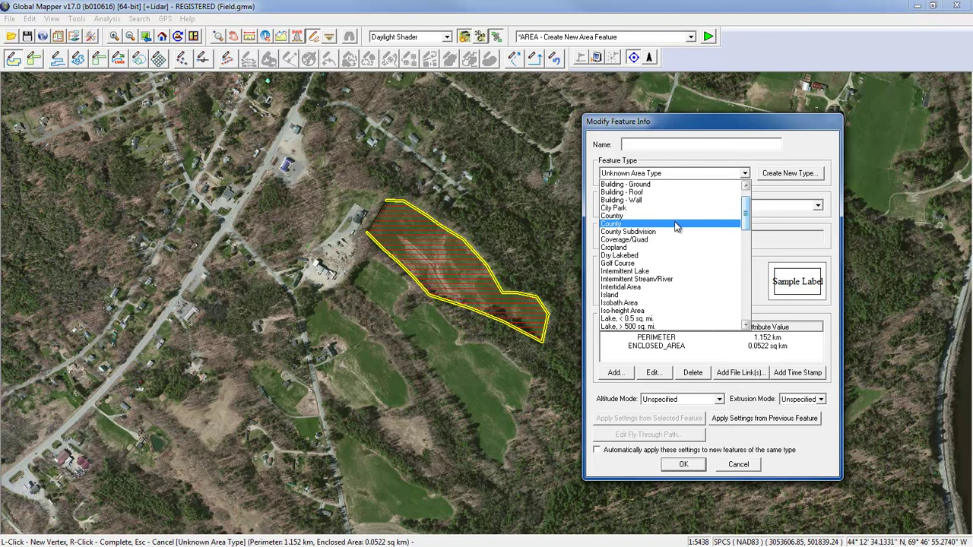
{"action": "left_click", "coordinate": [636, 248]}
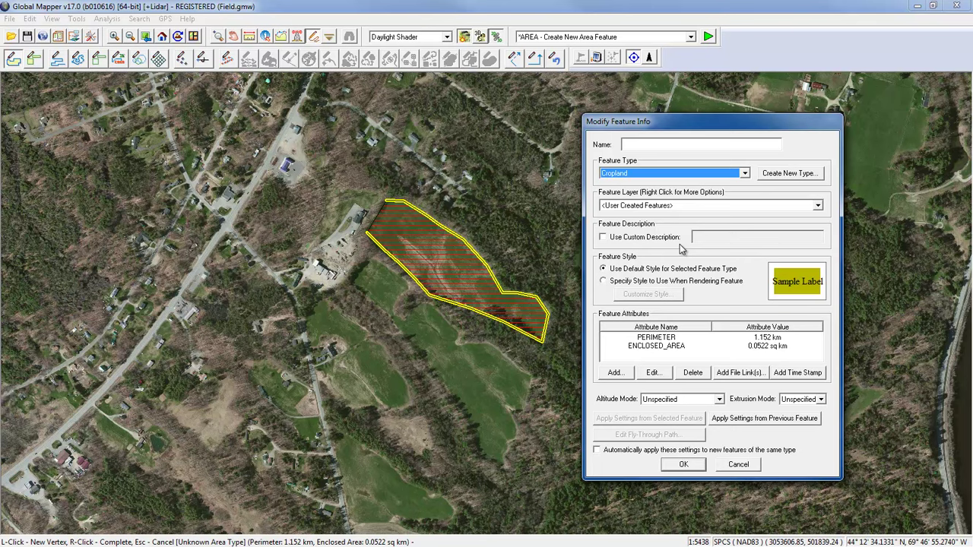
Step: Create a new area type named Fields with a solid fill in dark green (RGB 0, 128, 0)
{"action": "left_click", "coordinate": [797, 175]}
{"action": "left_click_drag", "start_coordinate": [750, 202], "coordinate": [508, 204]}
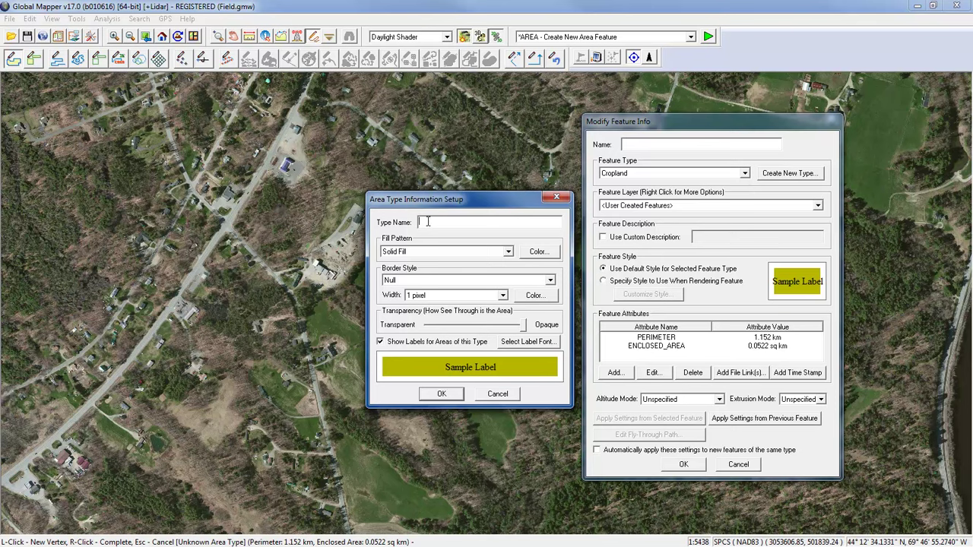
{"action": "type", "text": "Fields"}
{"action": "left_click", "coordinate": [459, 254]}
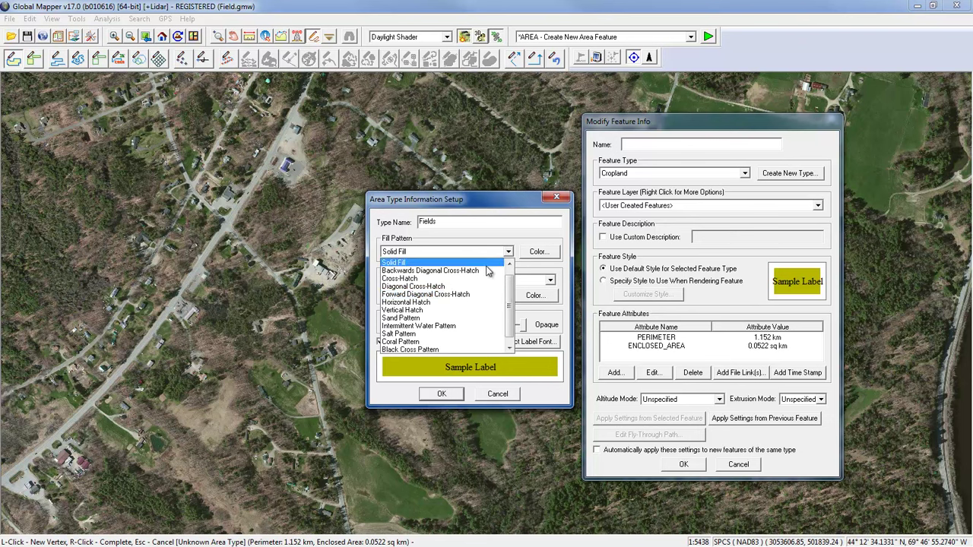
{"action": "left_click", "coordinate": [487, 263]}
{"action": "left_click", "coordinate": [544, 254]}
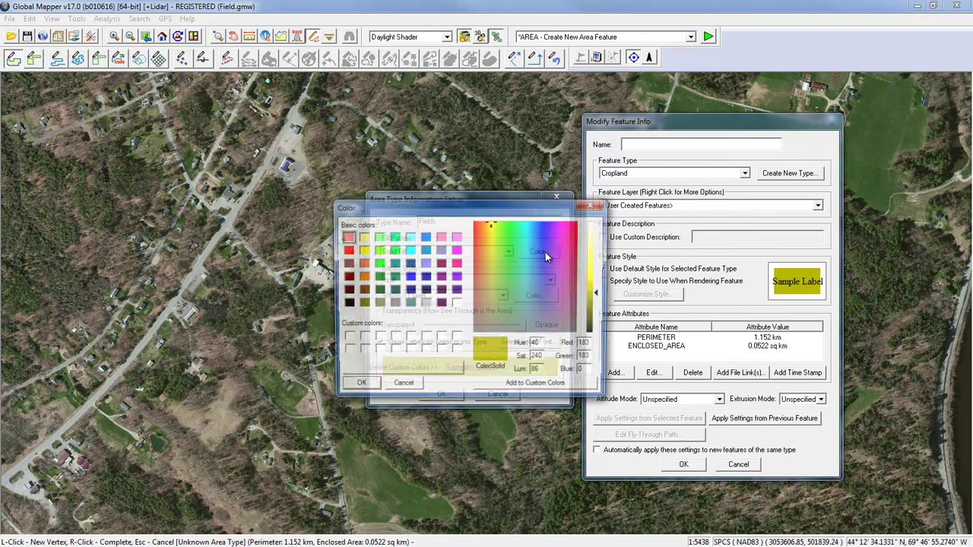
{"action": "left_click", "coordinate": [378, 277]}
{"action": "left_click", "coordinate": [357, 386]}
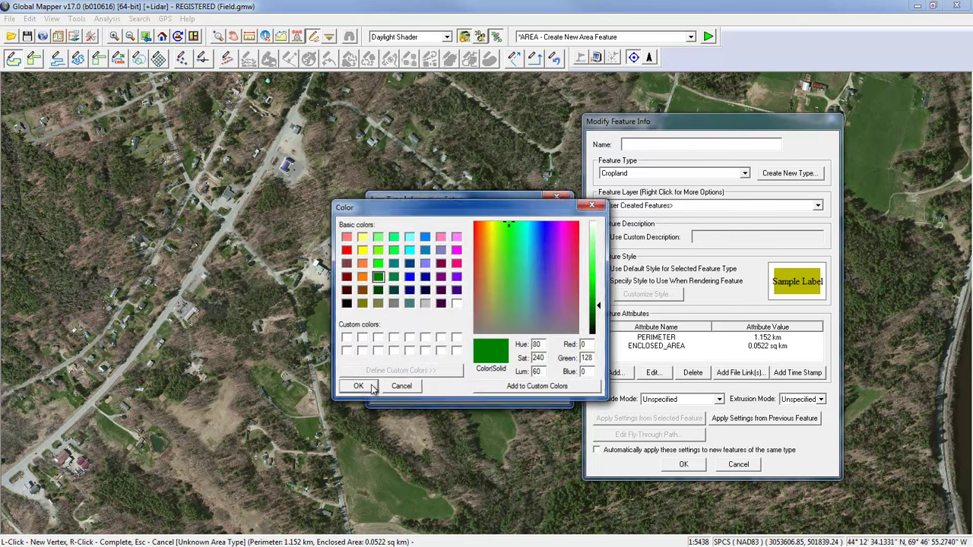
Step: Give the Fields type a Solid border and save it as the outlined field's feature type
{"action": "left_click", "coordinate": [421, 281]}
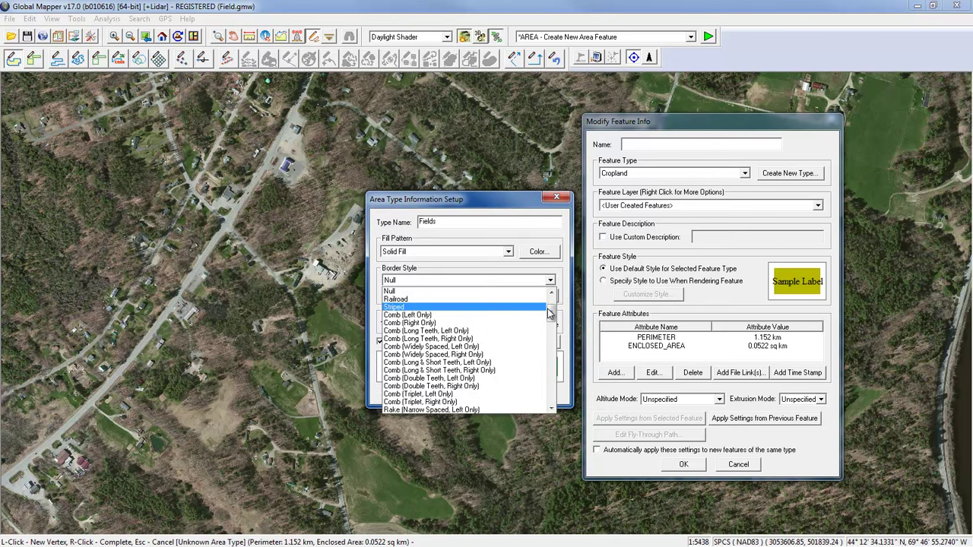
{"action": "left_click_drag", "start_coordinate": [549, 314], "coordinate": [549, 302]}
{"action": "left_click", "coordinate": [460, 292]}
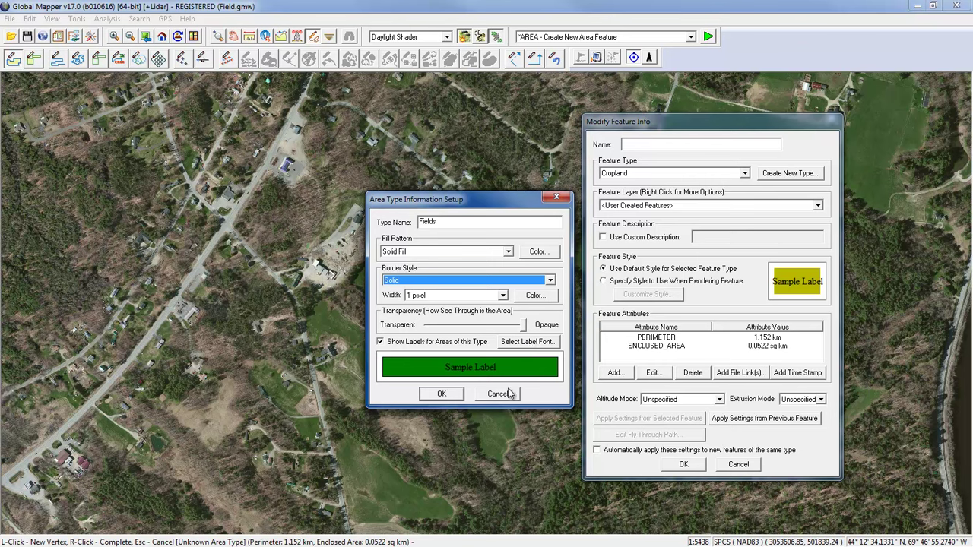
{"action": "left_click", "coordinate": [444, 395]}
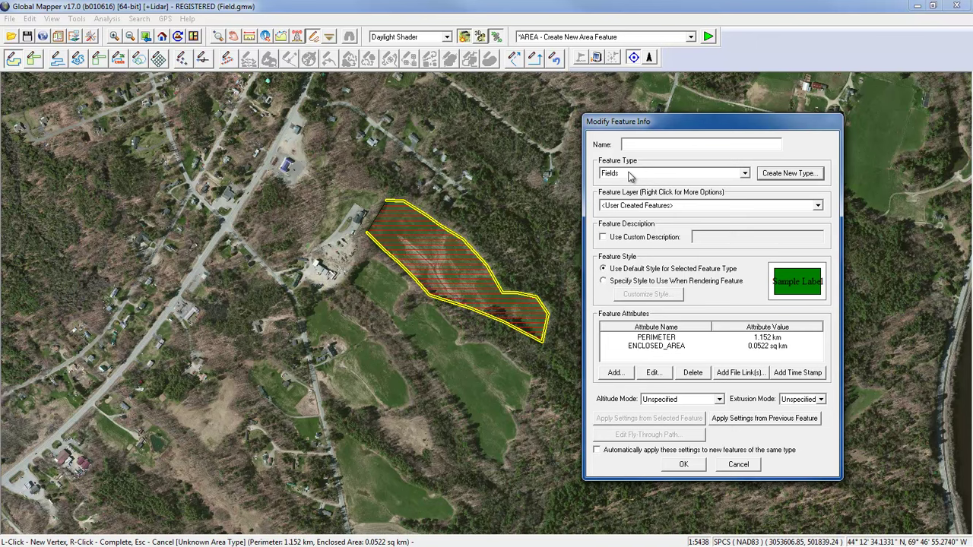
Step: Keep the Fields feature type and assign the outlined field to a newly created layer
{"action": "left_click", "coordinate": [629, 177]}
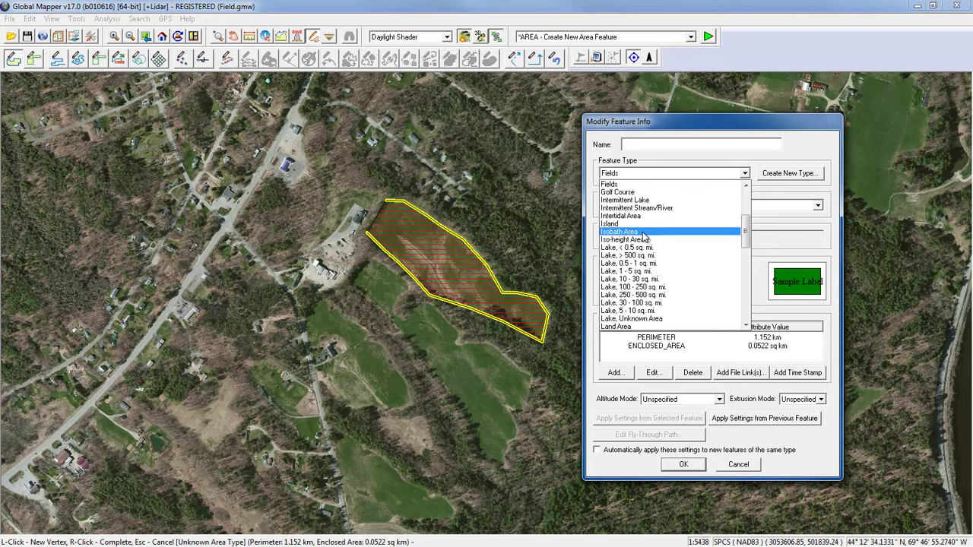
{"action": "left_click", "coordinate": [784, 157]}
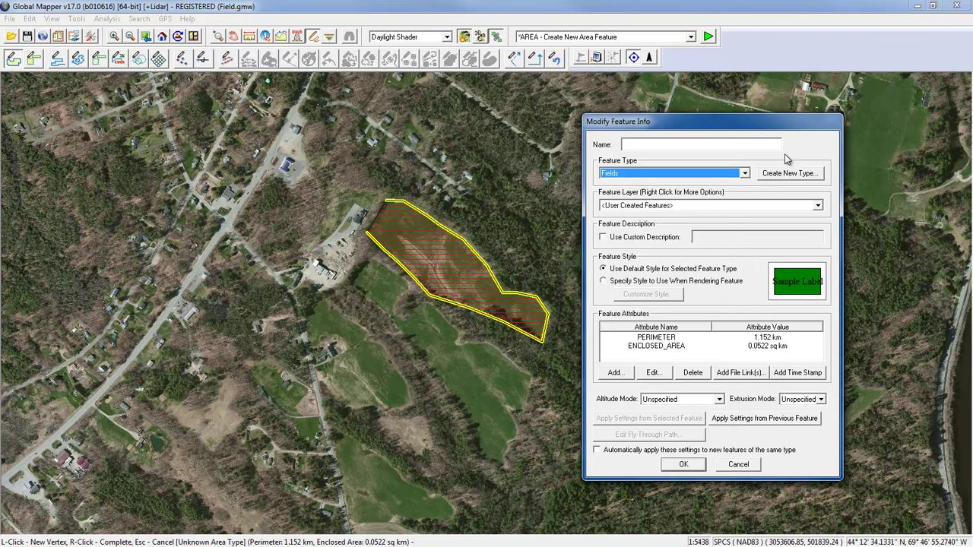
{"action": "left_click", "coordinate": [768, 206]}
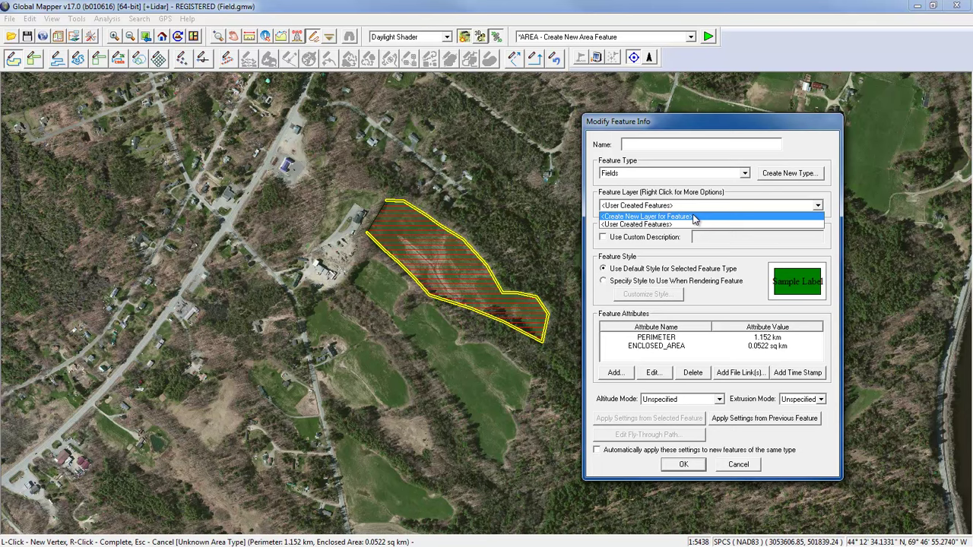
{"action": "left_click", "coordinate": [652, 223]}
{"action": "left_click", "coordinate": [651, 207]}
{"action": "left_click", "coordinate": [651, 217]}
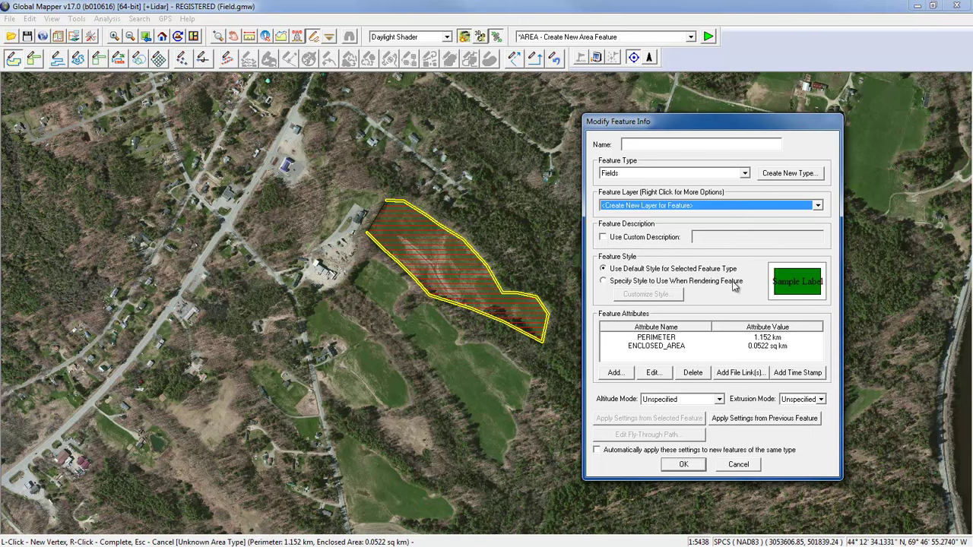
{"action": "left_click_drag", "start_coordinate": [724, 126], "coordinate": [730, 107]}
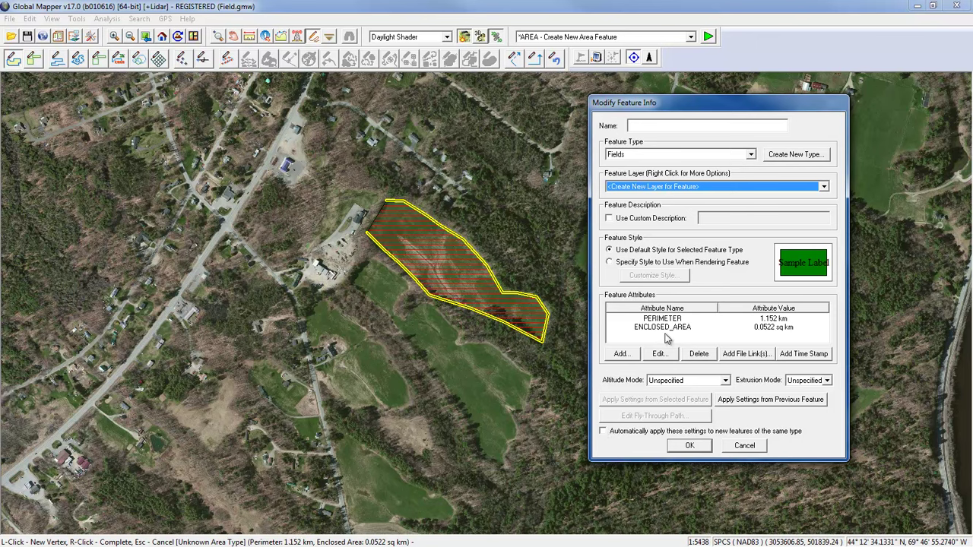
Step: Apply these settings automatically to new area features, name the new layer Fields, and accept its State Plane Maine West, NAD83 projection
{"action": "left_click", "coordinate": [603, 431]}
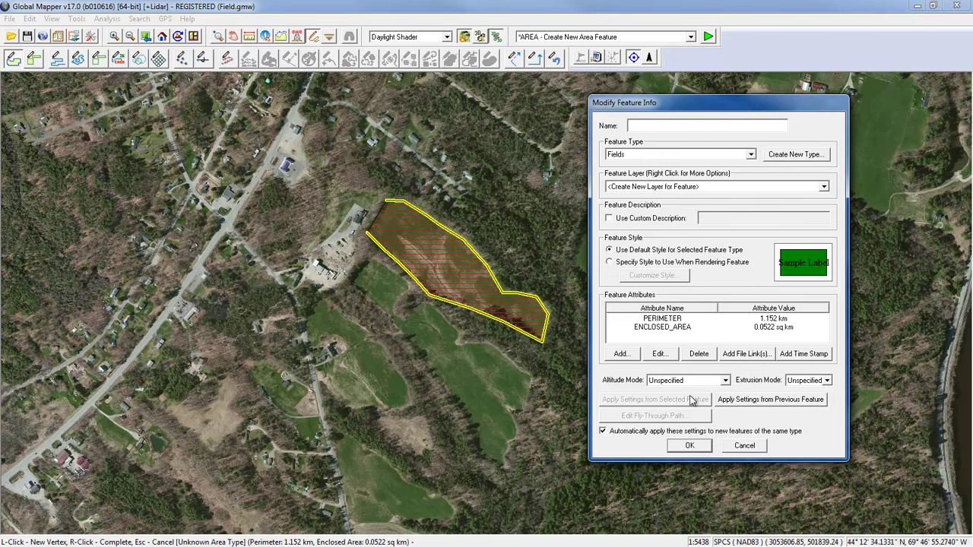
{"action": "left_click", "coordinate": [691, 446]}
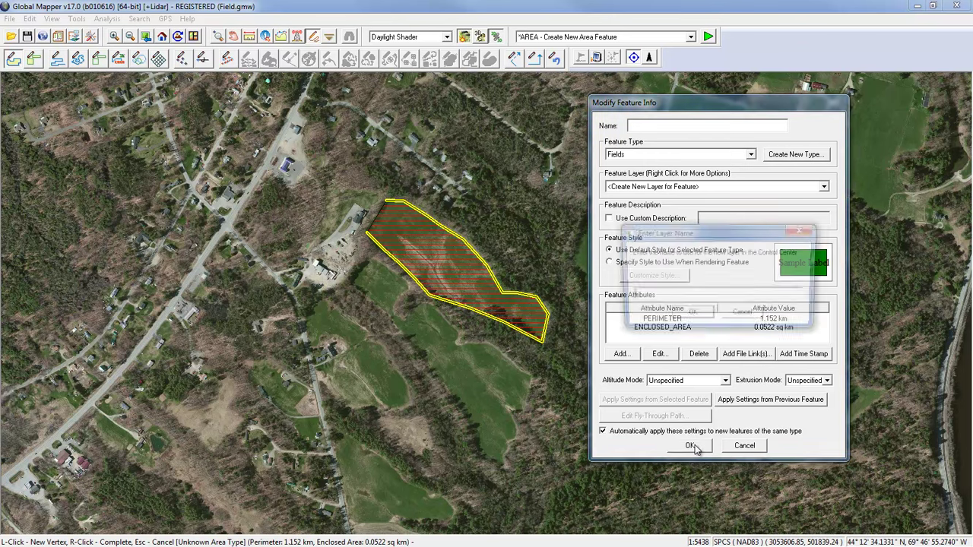
{"action": "left_click_drag", "start_coordinate": [720, 235], "coordinate": [710, 236]}
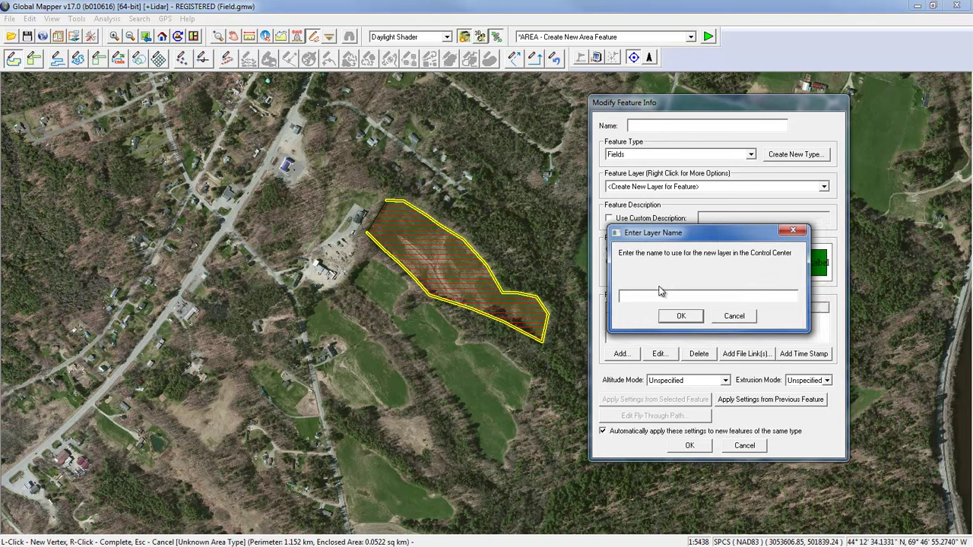
{"action": "type", "text": "Fields"}
{"action": "left_click", "coordinate": [681, 319]}
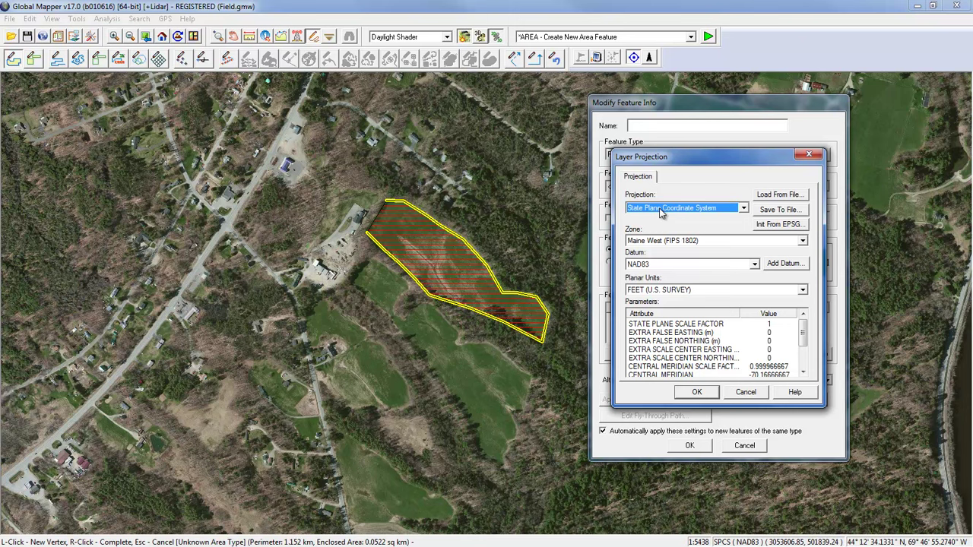
{"action": "left_click", "coordinate": [696, 392]}
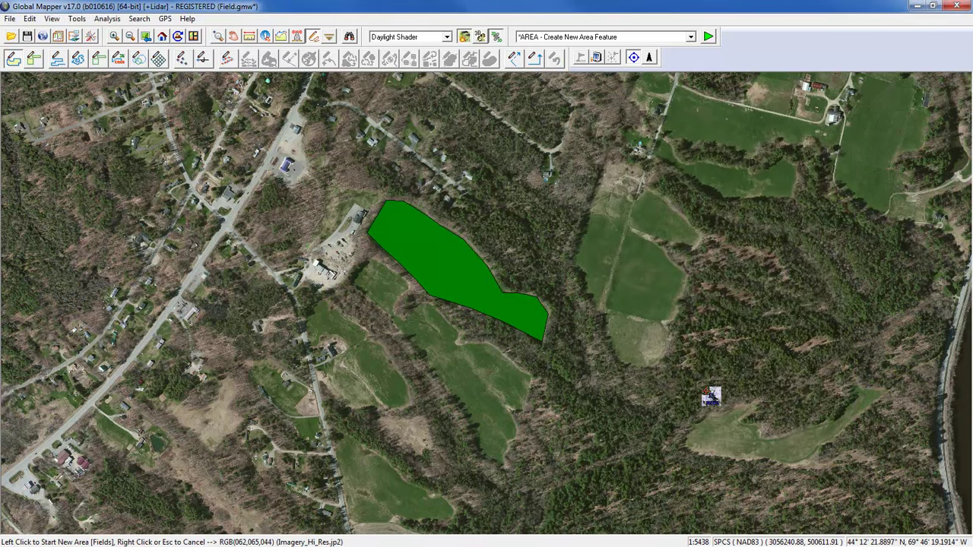
Step: Outline the northernmost part of the divided field east of the first one as another Fields area
{"action": "left_click", "coordinate": [610, 168]}
{"action": "left_click", "coordinate": [662, 195]}
{"action": "left_click", "coordinate": [689, 225]}
{"action": "left_click", "coordinate": [693, 245]}
{"action": "left_click", "coordinate": [668, 248]}
{"action": "left_click", "coordinate": [639, 236]}
{"action": "left_click", "coordinate": [608, 221]}
{"action": "right_click", "coordinate": [600, 218]}
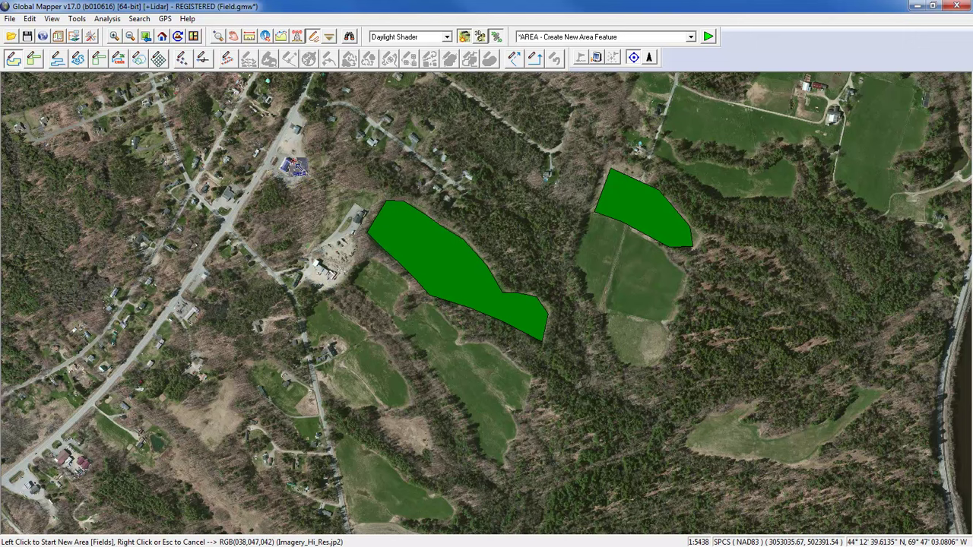
Step: Turn off automatic reuse of recent feature settings for area features and altogether in the Digitizer's Feature Creation Options
{"action": "left_click", "coordinate": [314, 36]}
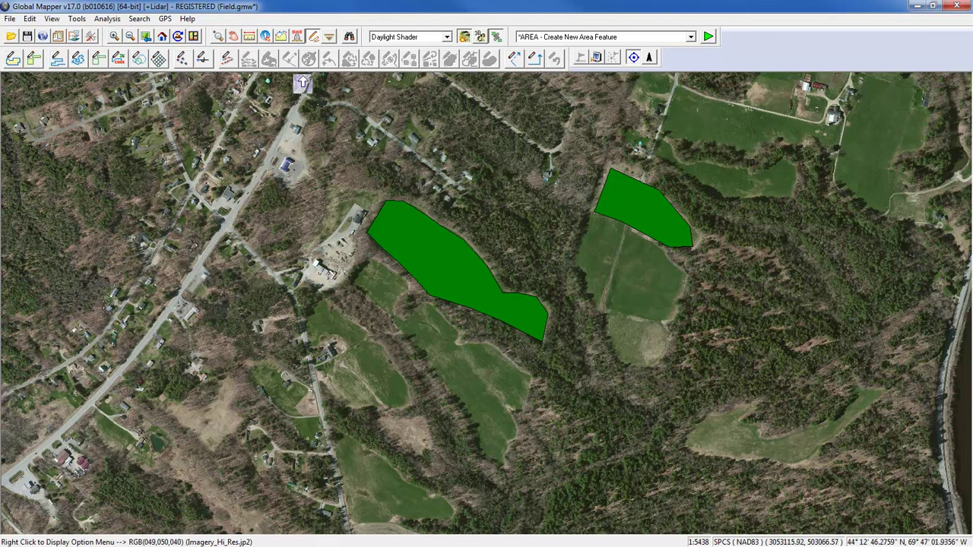
{"action": "right_click", "coordinate": [236, 123]}
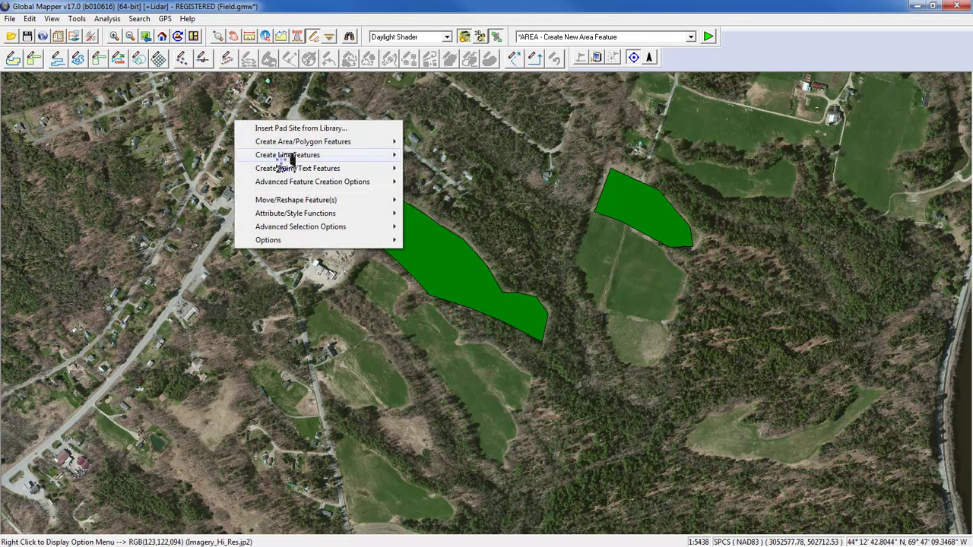
{"action": "mouse_move", "coordinate": [278, 240]}
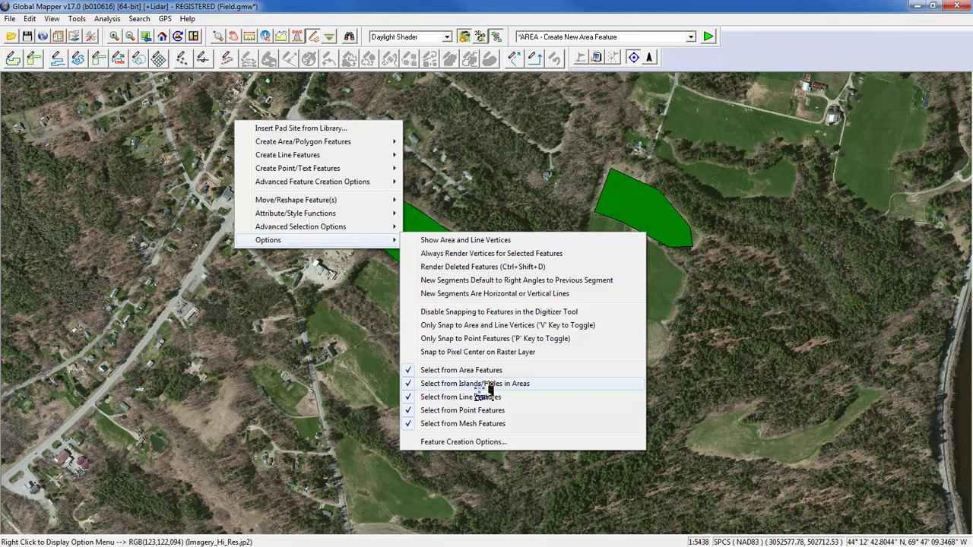
{"action": "left_click", "coordinate": [477, 442]}
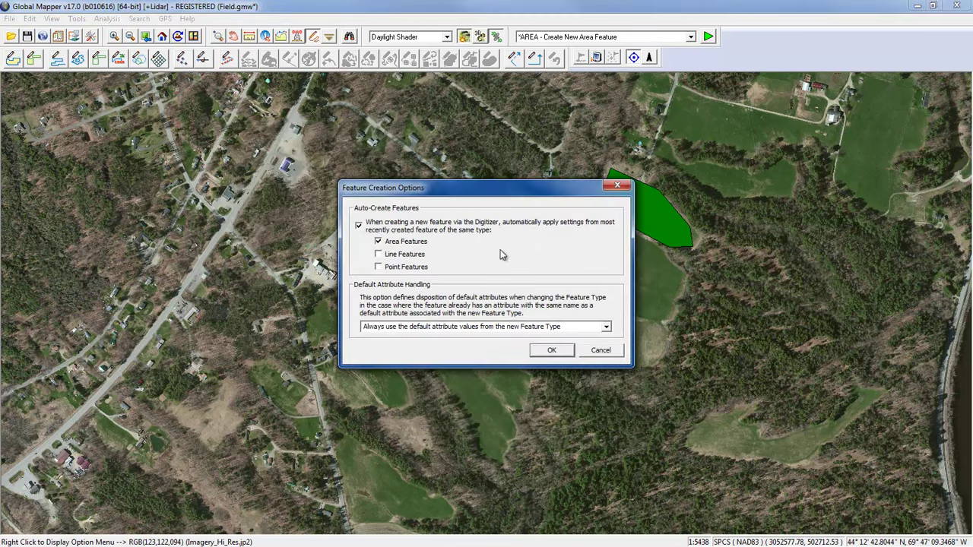
{"action": "left_click_drag", "start_coordinate": [488, 198], "coordinate": [230, 299]}
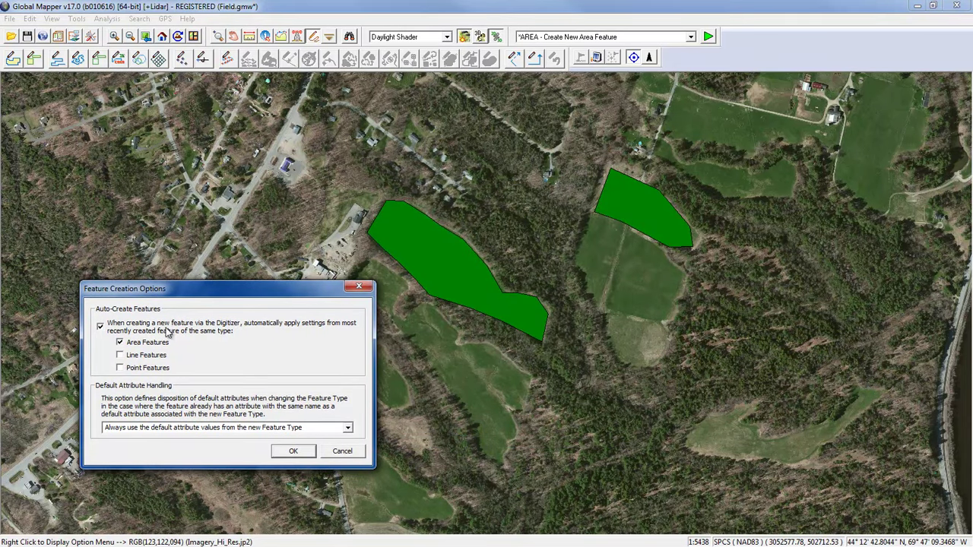
{"action": "left_click", "coordinate": [119, 342]}
{"action": "left_click", "coordinate": [100, 326]}
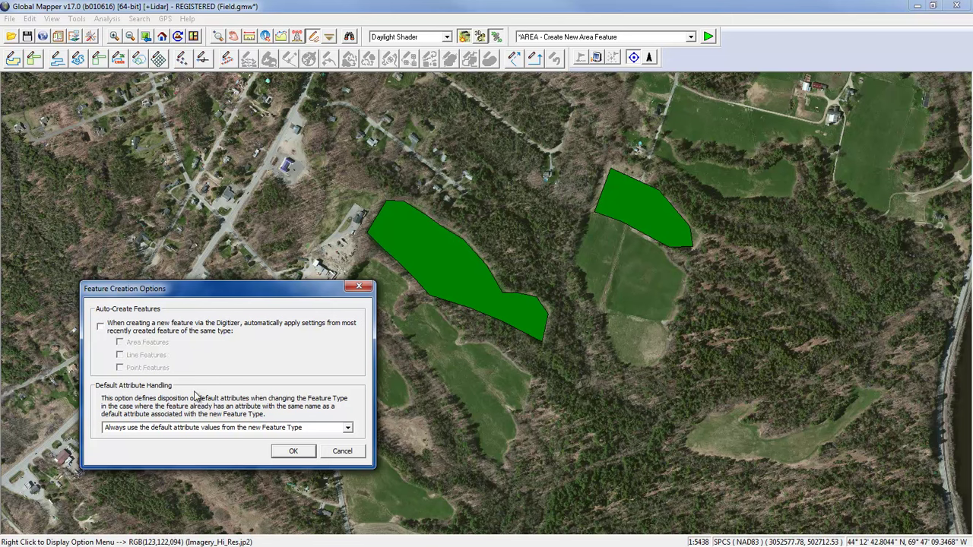
{"action": "left_click", "coordinate": [298, 453]}
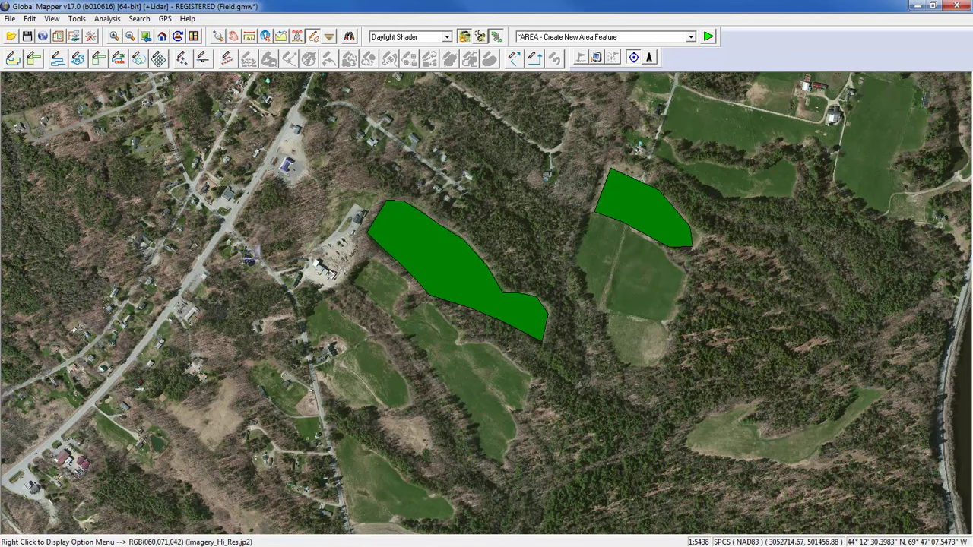
Step: Select a block of town areas in the northeastern corner of Maine with the Digitizer
{"action": "left_click", "coordinate": [314, 37]}
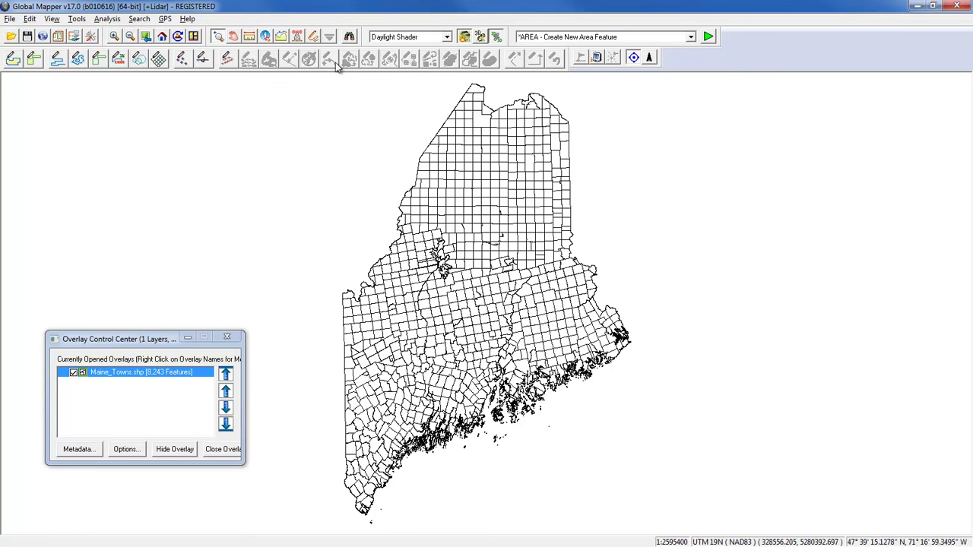
{"action": "left_click", "coordinate": [218, 36]}
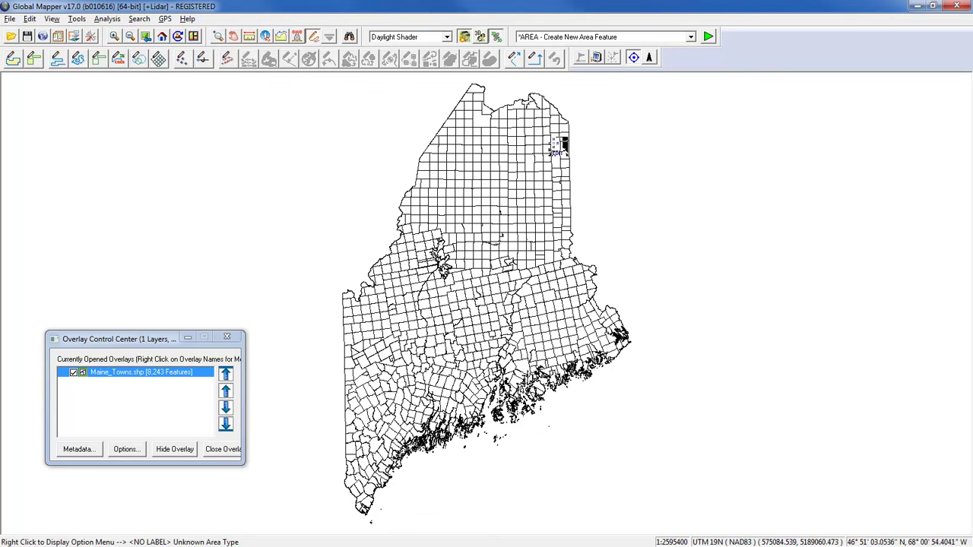
{"action": "left_click", "coordinate": [557, 144]}
{"action": "left_click_drag", "start_coordinate": [610, 126], "coordinate": [562, 160]}
{"action": "left_click_drag", "start_coordinate": [604, 114], "coordinate": [540, 171]}
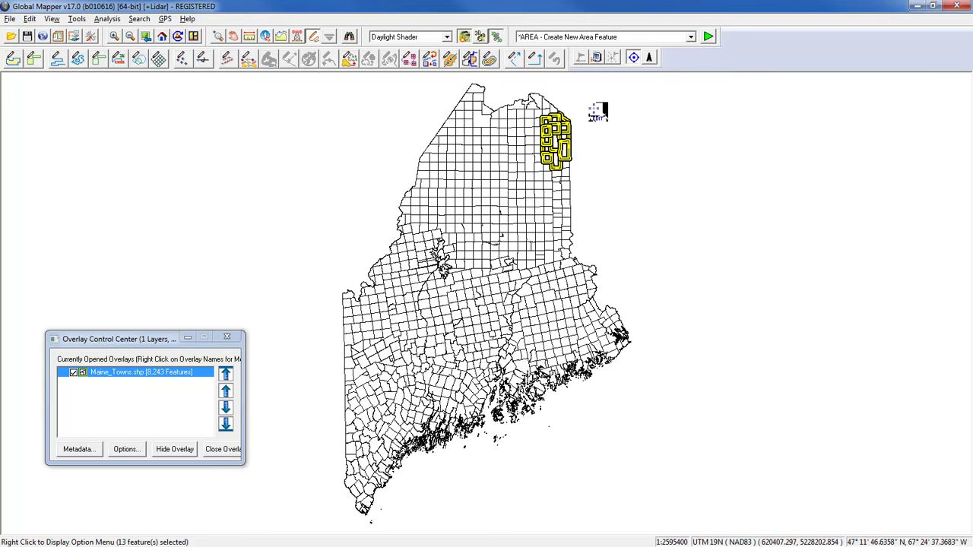
Step: Open the selected town areas for editing and move their settings clear of the map
{"action": "right_click", "coordinate": [598, 113]}
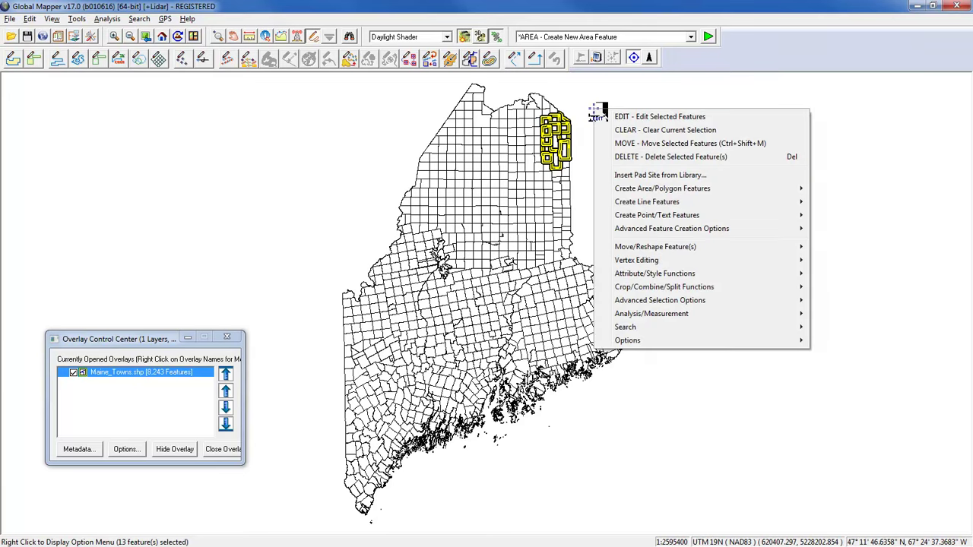
{"action": "left_click", "coordinate": [630, 118]}
{"action": "left_click_drag", "start_coordinate": [551, 136], "coordinate": [816, 126]}
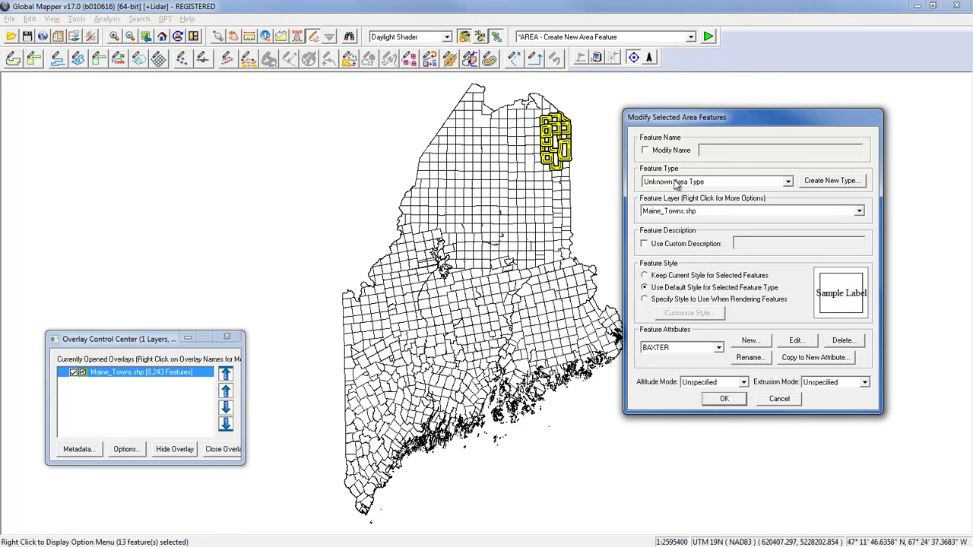
Step: Review the fill patterns for a custom style on the selected towns, discard that style and accept the settings with the default style
{"action": "left_click", "coordinate": [655, 300]}
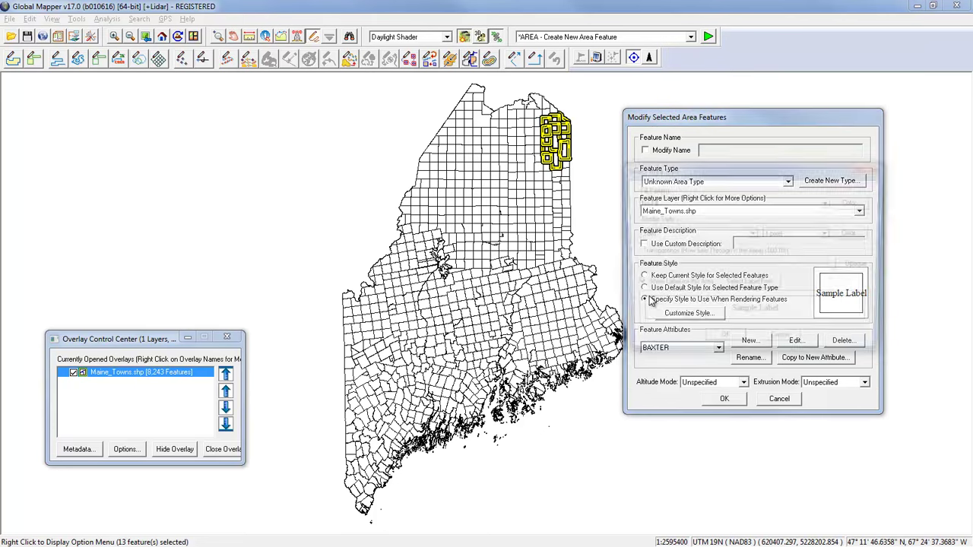
{"action": "left_click", "coordinate": [677, 312]}
{"action": "left_click", "coordinate": [783, 203]}
{"action": "left_click", "coordinate": [783, 204]}
{"action": "left_click", "coordinate": [783, 204]}
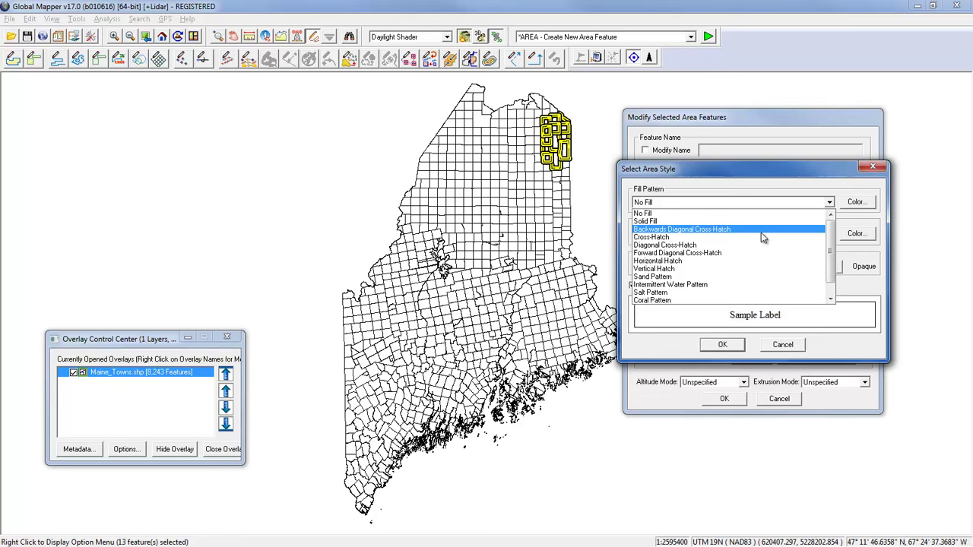
{"action": "left_click", "coordinate": [763, 178]}
{"action": "left_click", "coordinate": [783, 345]}
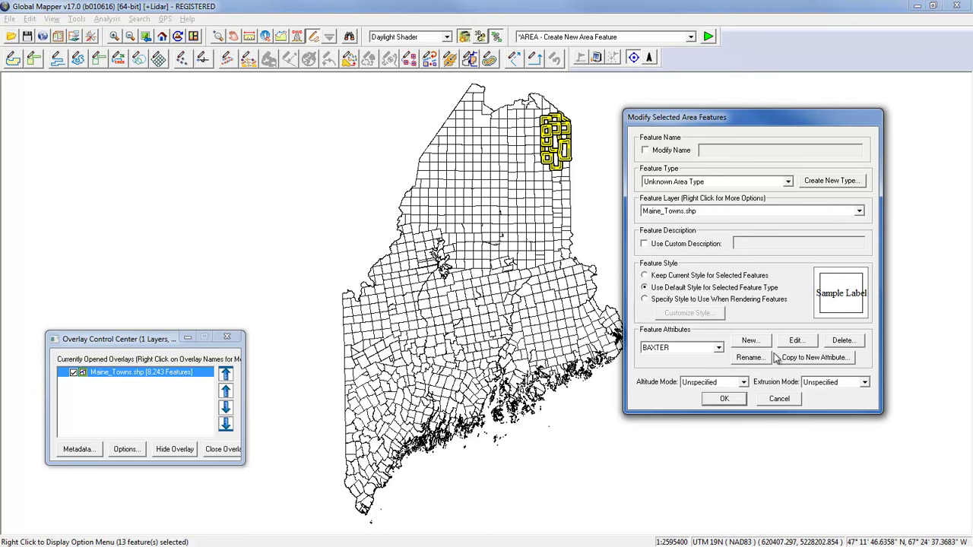
{"action": "left_click", "coordinate": [724, 399]}
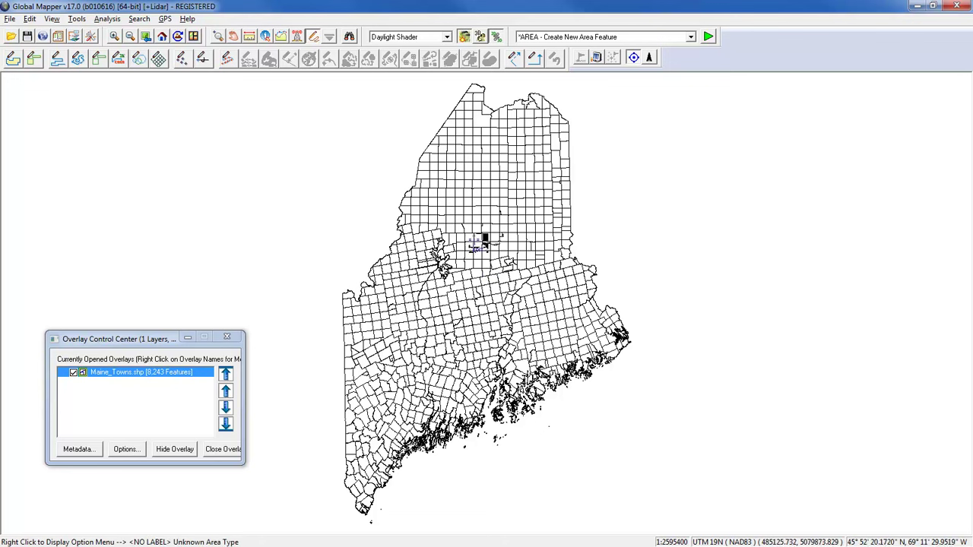
Step: Open the vector display options for the Maine_Towns.shp layer and move the layer list clear of its previous position
{"action": "right_click", "coordinate": [168, 373]}
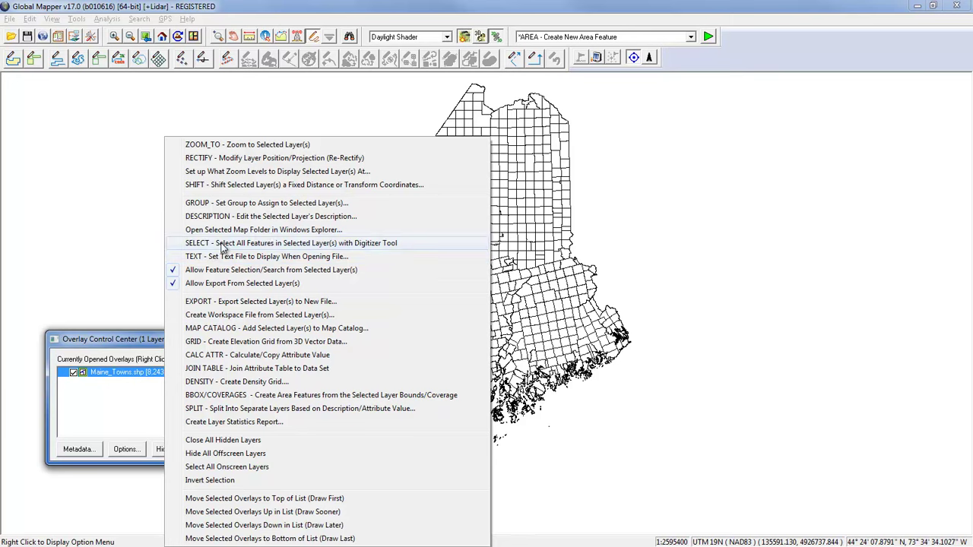
{"action": "left_click", "coordinate": [300, 243]}
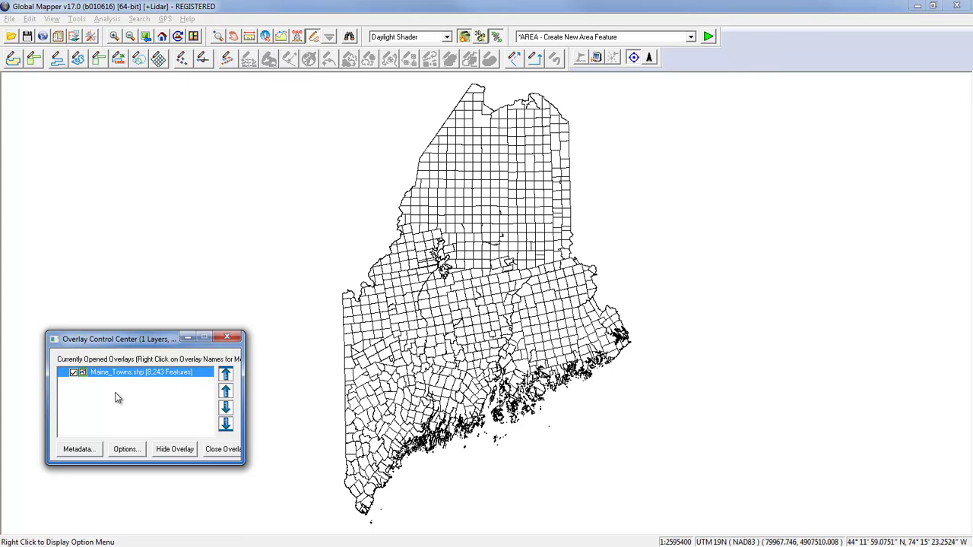
{"action": "left_click_drag", "start_coordinate": [131, 339], "coordinate": [140, 291]}
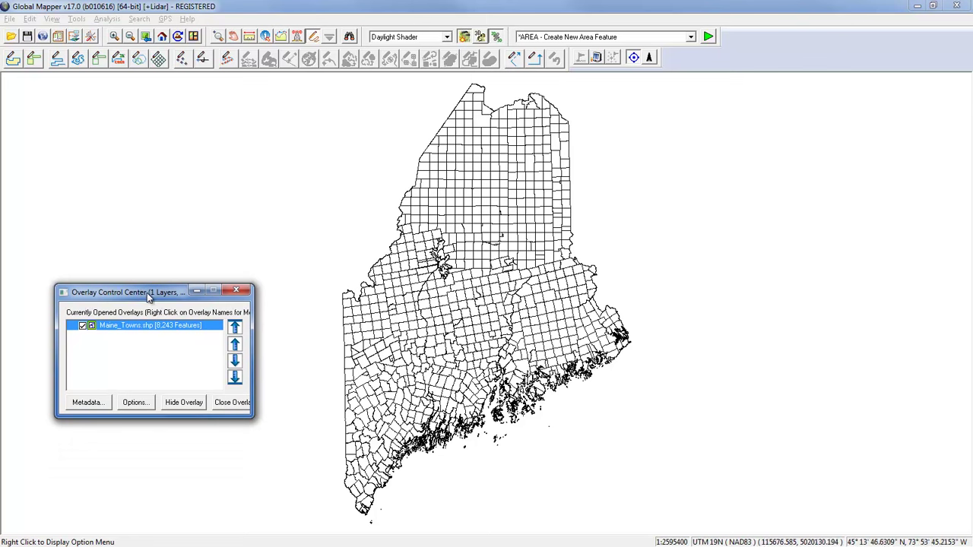
{"action": "left_click", "coordinate": [140, 407]}
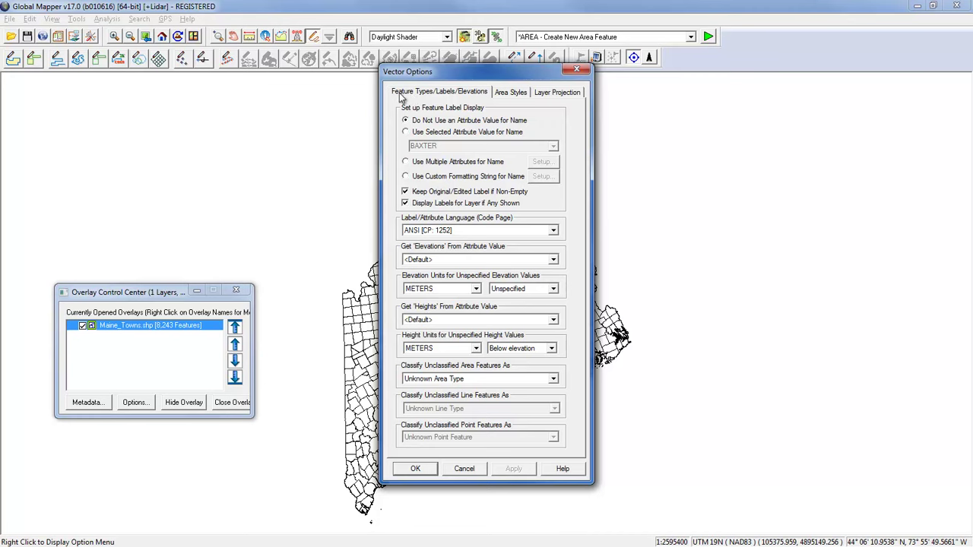
Step: Try classifying the layer's unclassified area features as State Park, replace that with Fields and apply it to the map
{"action": "left_click", "coordinate": [439, 378]}
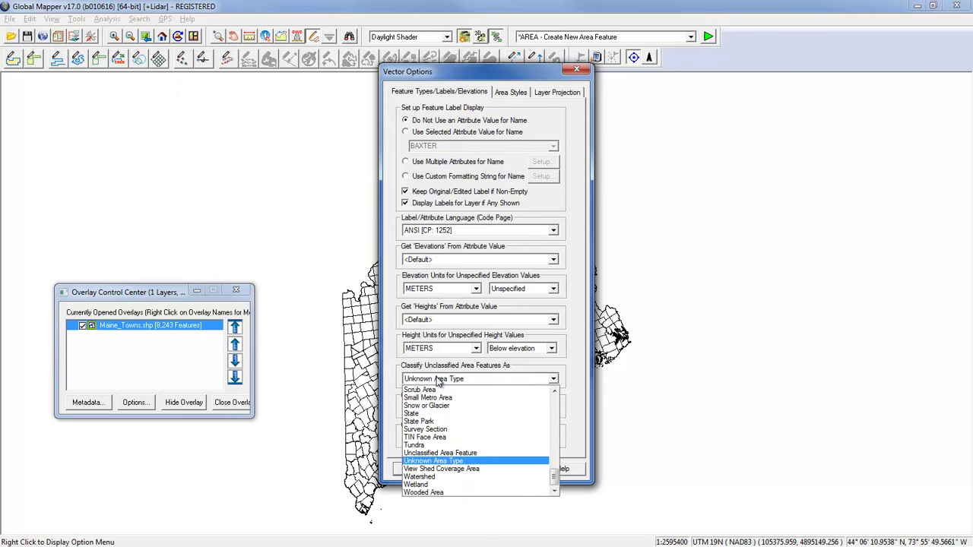
{"action": "left_click", "coordinate": [449, 421]}
{"action": "left_click_drag", "start_coordinate": [515, 75], "coordinate": [743, 82]}
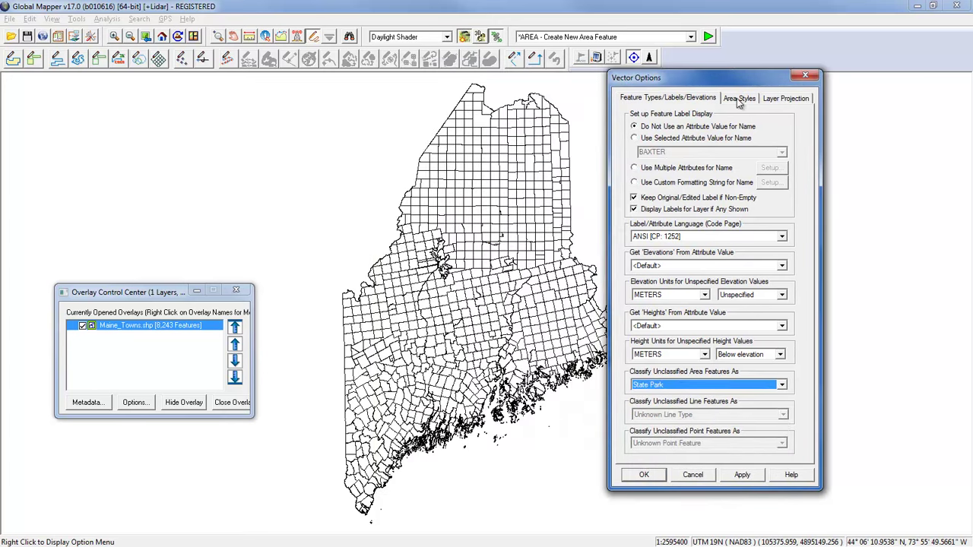
{"action": "left_click", "coordinate": [734, 386]}
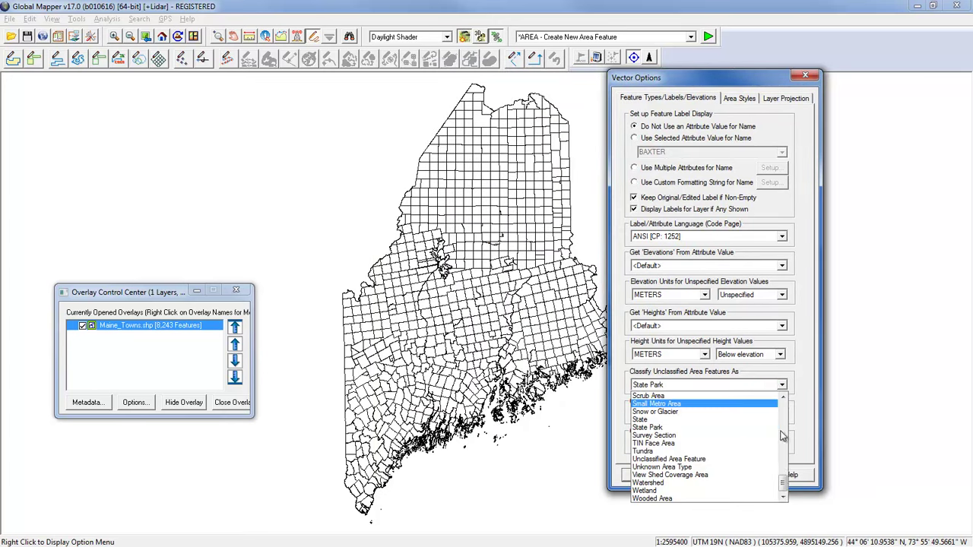
{"action": "left_click_drag", "start_coordinate": [785, 479], "coordinate": [784, 416]}
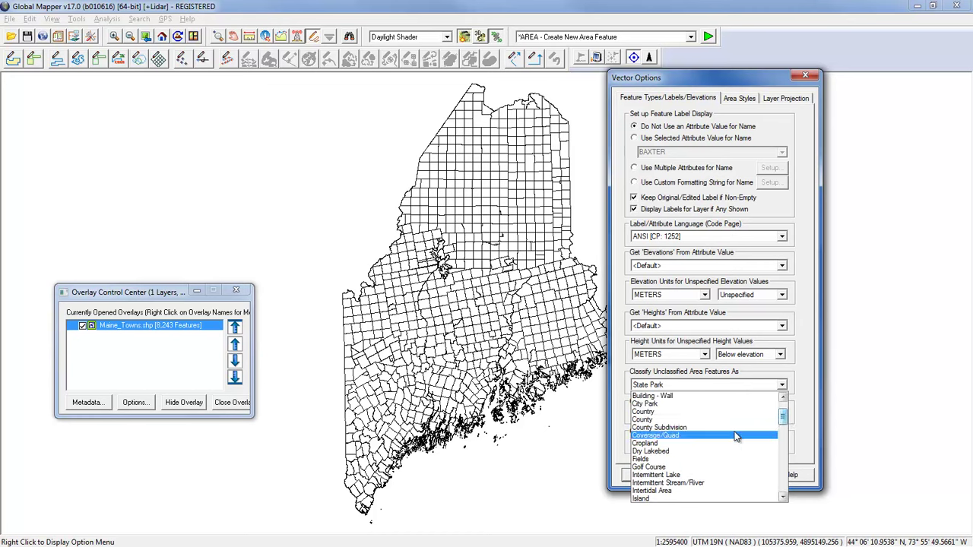
{"action": "left_click", "coordinate": [635, 460]}
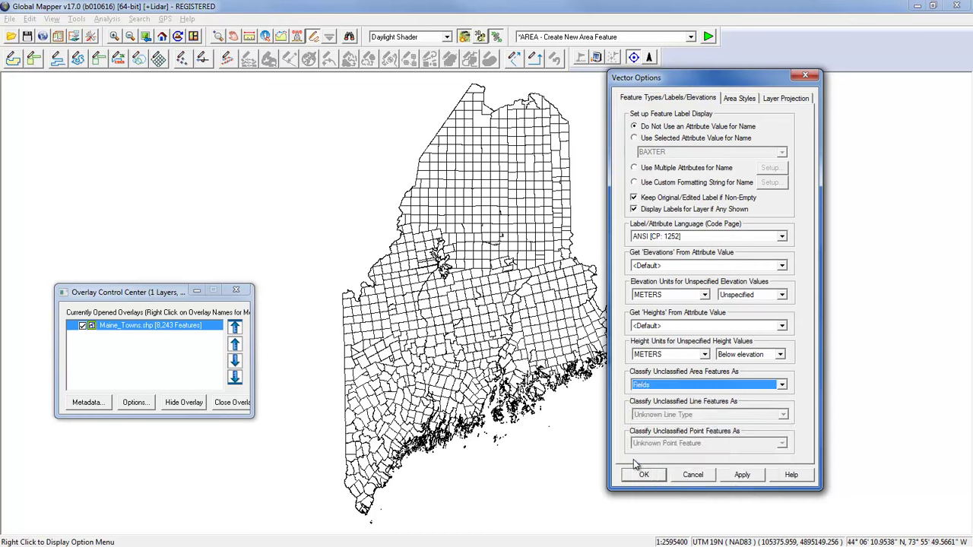
{"action": "left_click", "coordinate": [746, 479]}
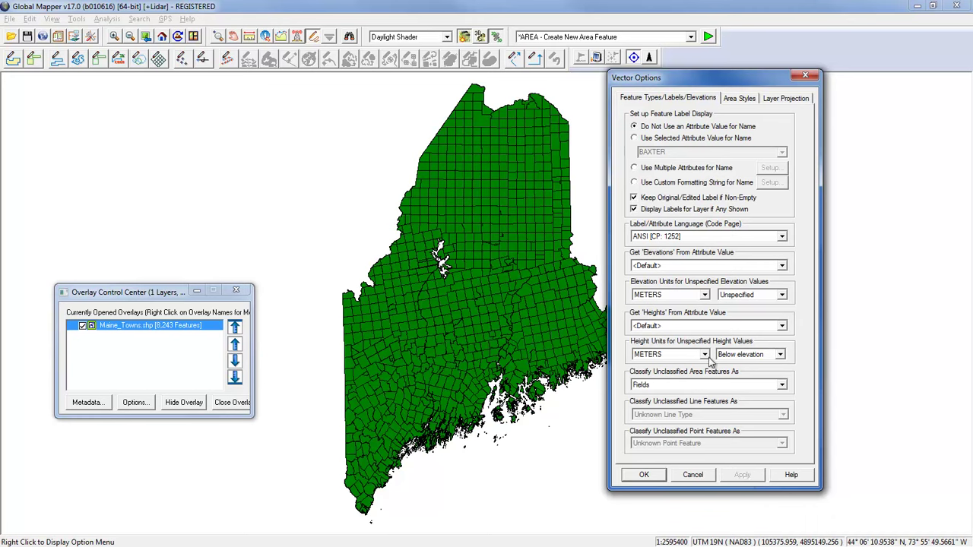
Step: Return the classification of the layer's unclassified area features to Unknown Area Type and apply it
{"action": "left_click", "coordinate": [658, 388]}
{"action": "left_click_drag", "start_coordinate": [783, 405], "coordinate": [783, 490]}
{"action": "left_click", "coordinate": [735, 465]}
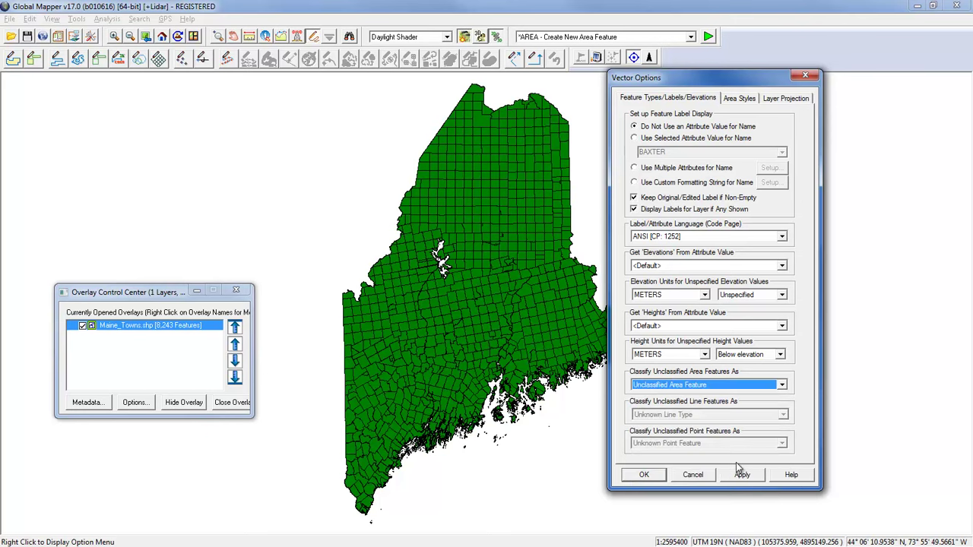
{"action": "left_click", "coordinate": [781, 387]}
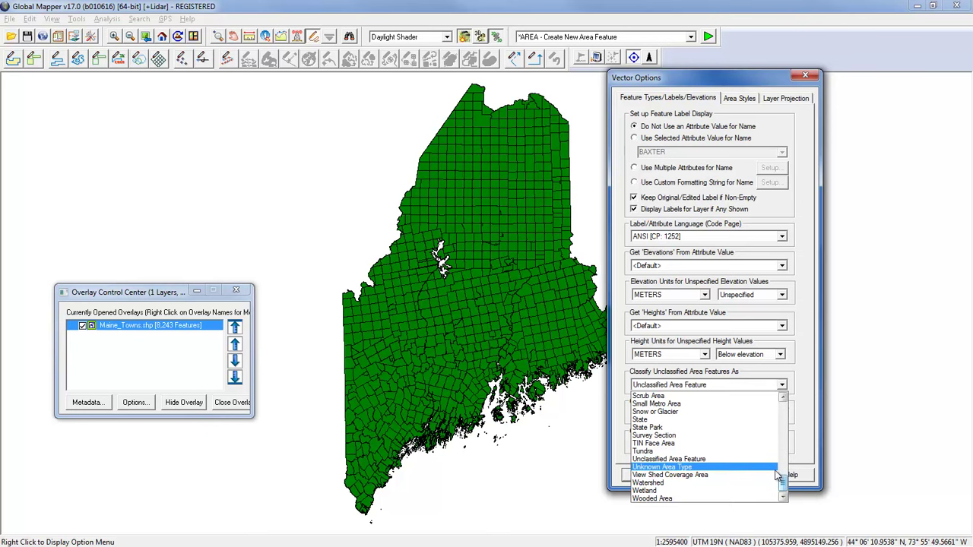
{"action": "left_click", "coordinate": [773, 469]}
{"action": "left_click", "coordinate": [731, 476]}
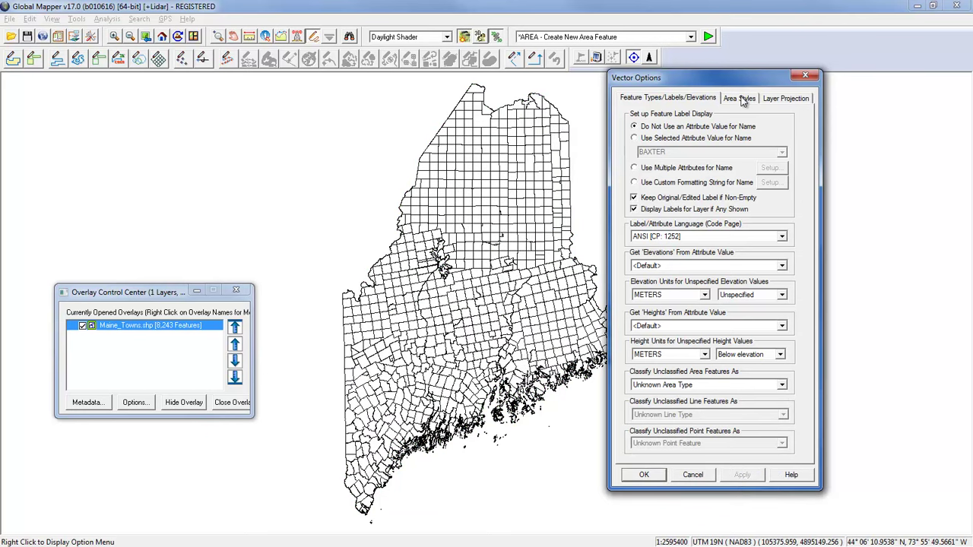
Step: Switch the layer's area styling to attribute values and base it on the COUNTY attribute
{"action": "left_click", "coordinate": [741, 99]}
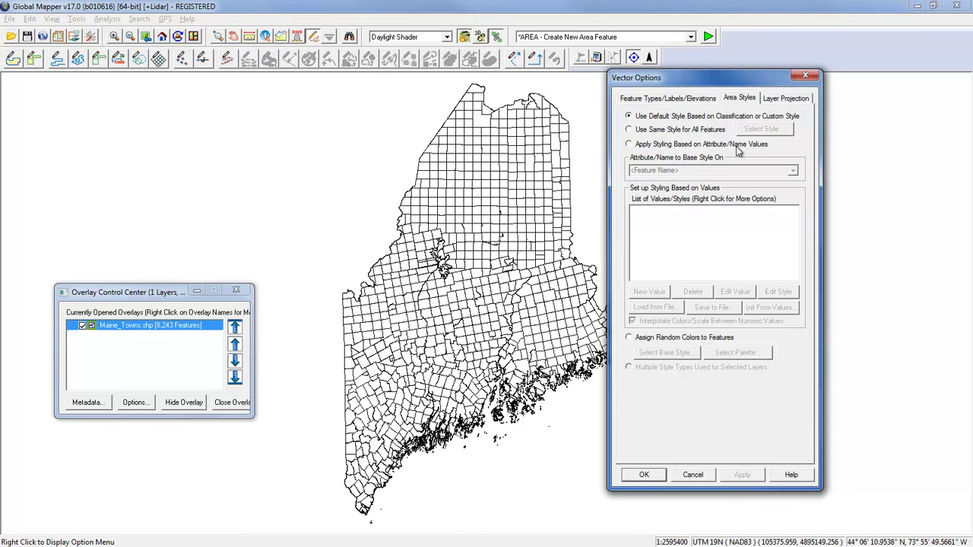
{"action": "left_click", "coordinate": [629, 144]}
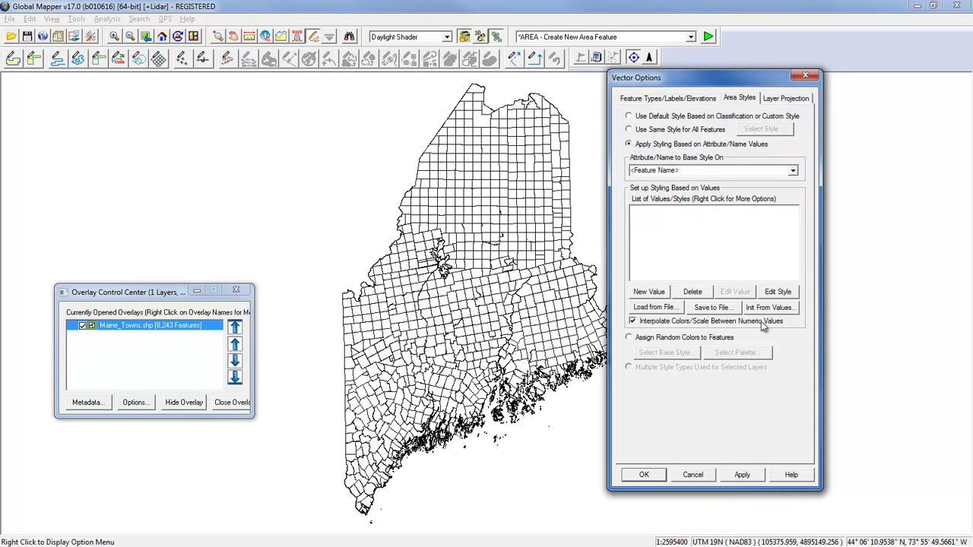
{"action": "left_click", "coordinate": [727, 171]}
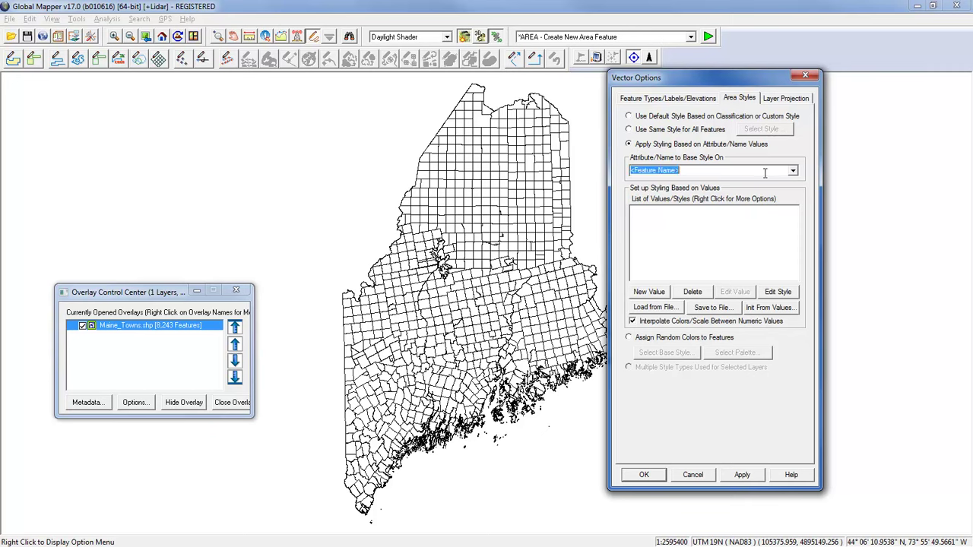
{"action": "left_click", "coordinate": [792, 171]}
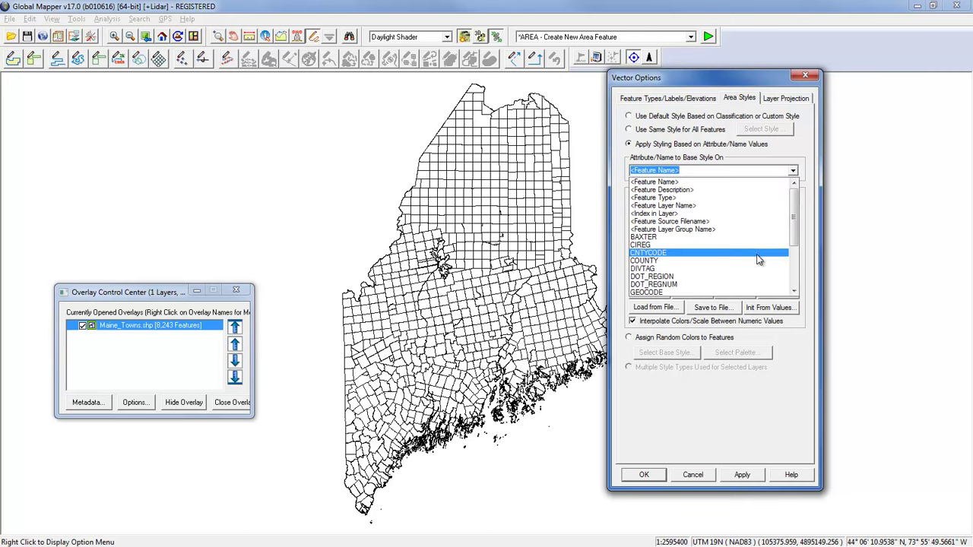
{"action": "left_click", "coordinate": [757, 261]}
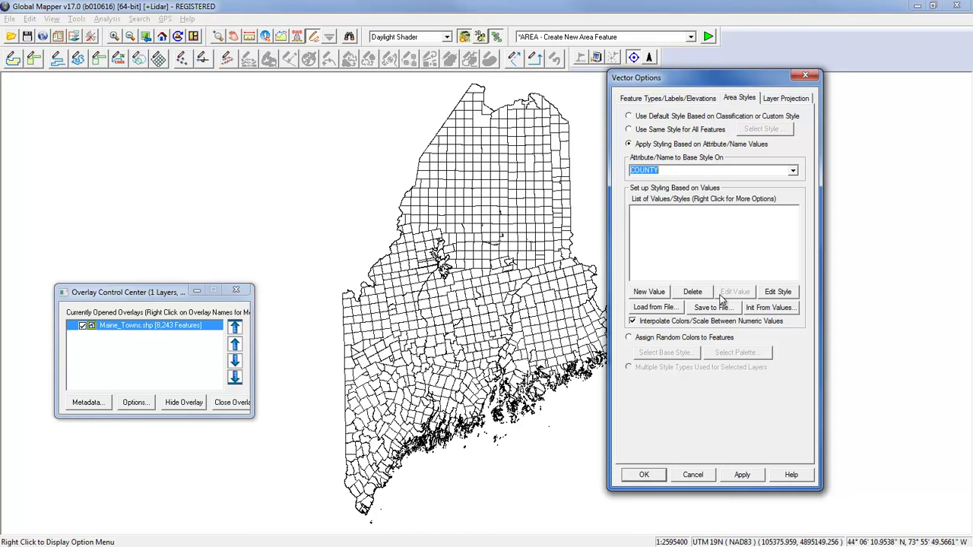
Step: Initialize the style list from the county values with a red solid fill as base style and random colors per value
{"action": "left_click", "coordinate": [779, 312]}
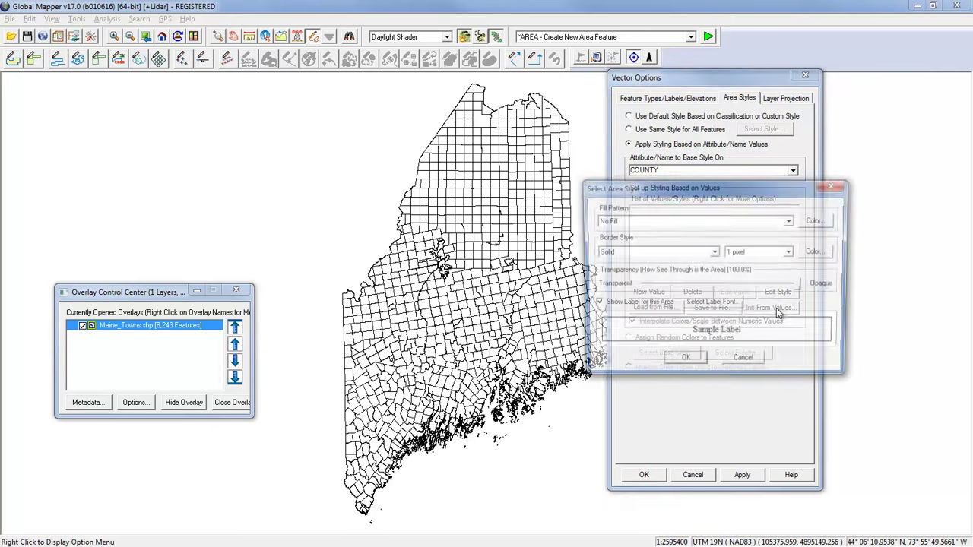
{"action": "left_click", "coordinate": [791, 221]}
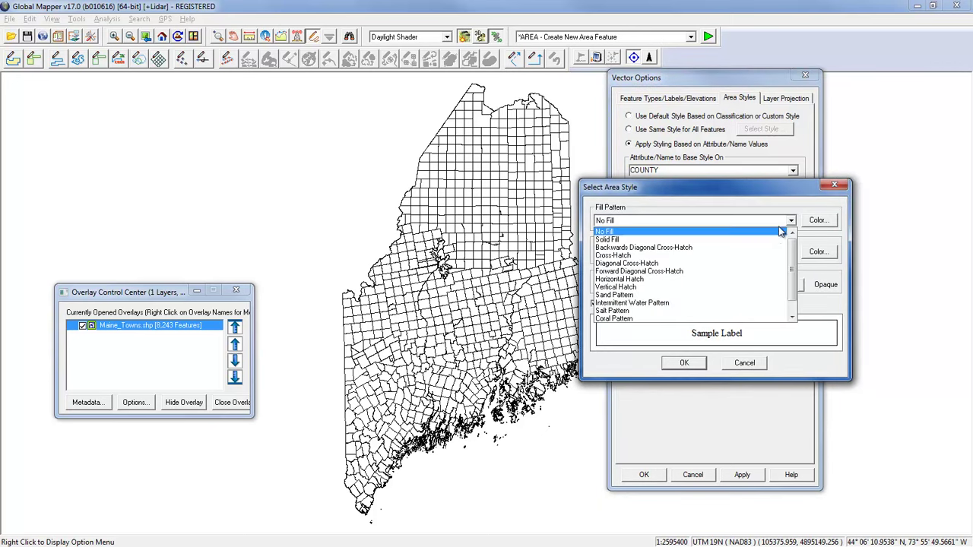
{"action": "left_click", "coordinate": [775, 239]}
{"action": "left_click", "coordinate": [819, 221]}
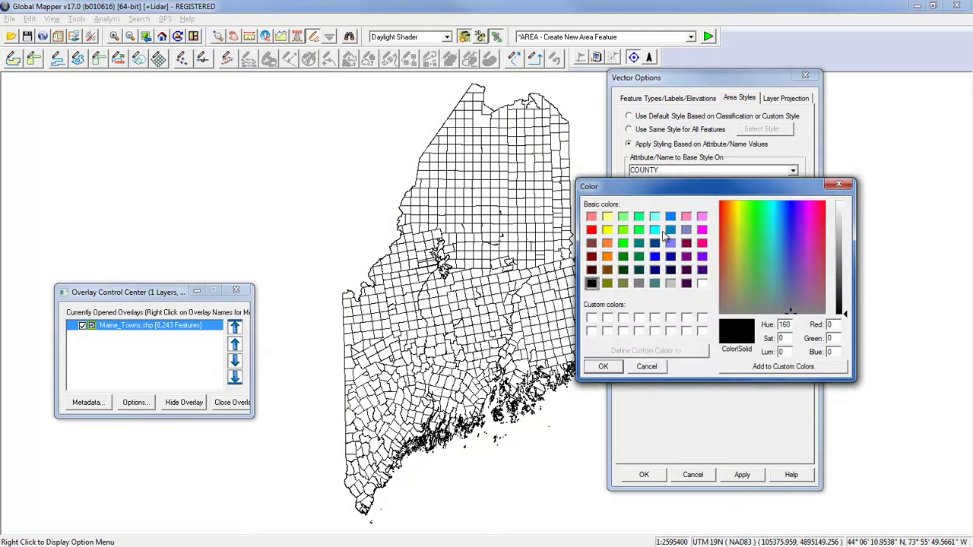
{"action": "left_click", "coordinate": [594, 231]}
{"action": "left_click", "coordinate": [612, 369]}
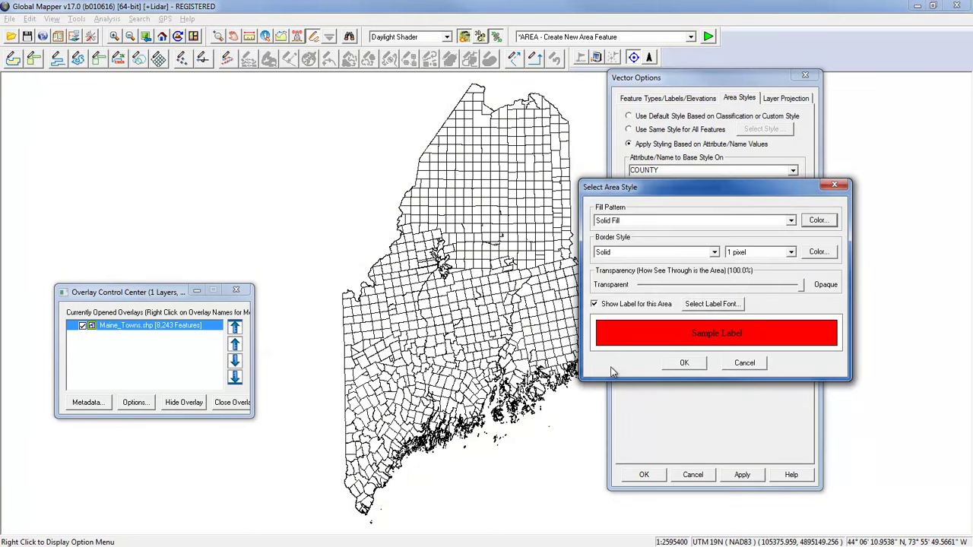
{"action": "left_click", "coordinate": [684, 364]}
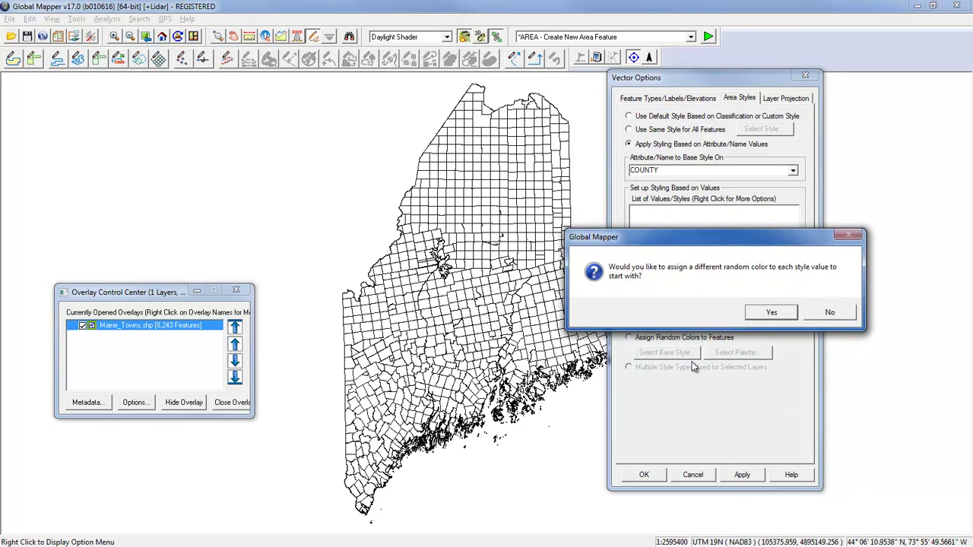
{"action": "left_click", "coordinate": [762, 316]}
Step: Change the fill color of Waldo county to yellow and apply the county styling to the map
{"action": "left_click_drag", "start_coordinate": [793, 233], "coordinate": [793, 266]}
{"action": "left_click", "coordinate": [676, 258]}
{"action": "left_click", "coordinate": [673, 249]}
{"action": "left_click", "coordinate": [673, 239]}
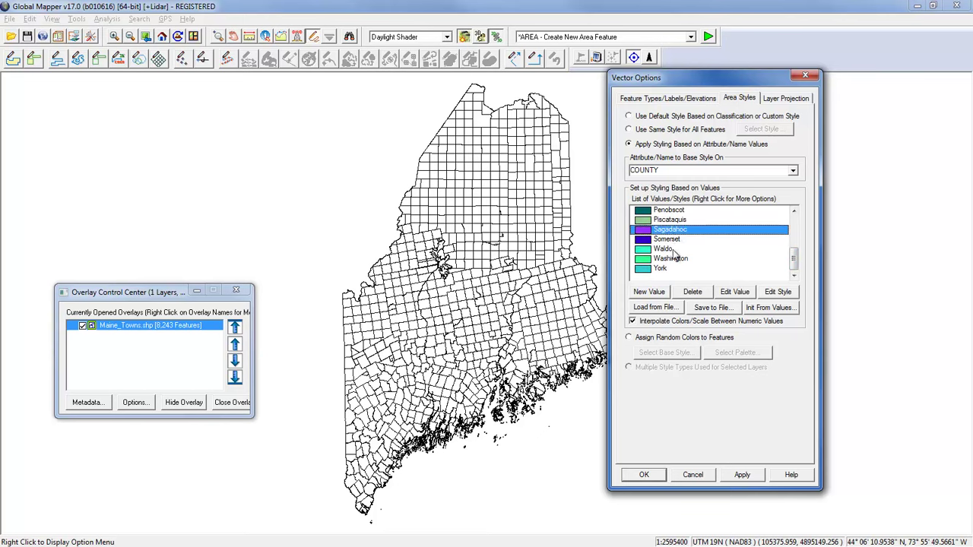
{"action": "left_click", "coordinate": [672, 251]}
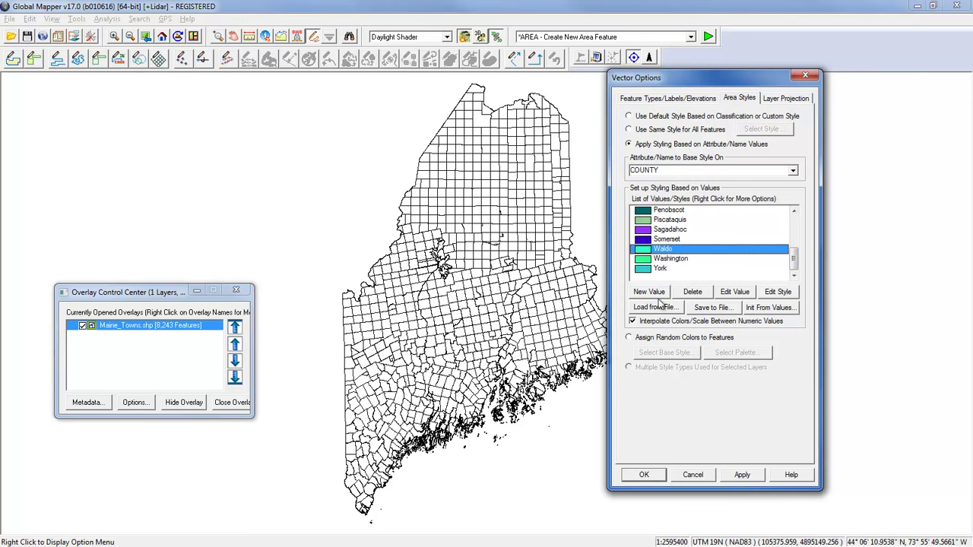
{"action": "left_click", "coordinate": [775, 293]}
{"action": "left_click", "coordinate": [811, 221]}
{"action": "left_click", "coordinate": [608, 231]}
{"action": "left_click", "coordinate": [605, 368]}
{"action": "left_click", "coordinate": [684, 365]}
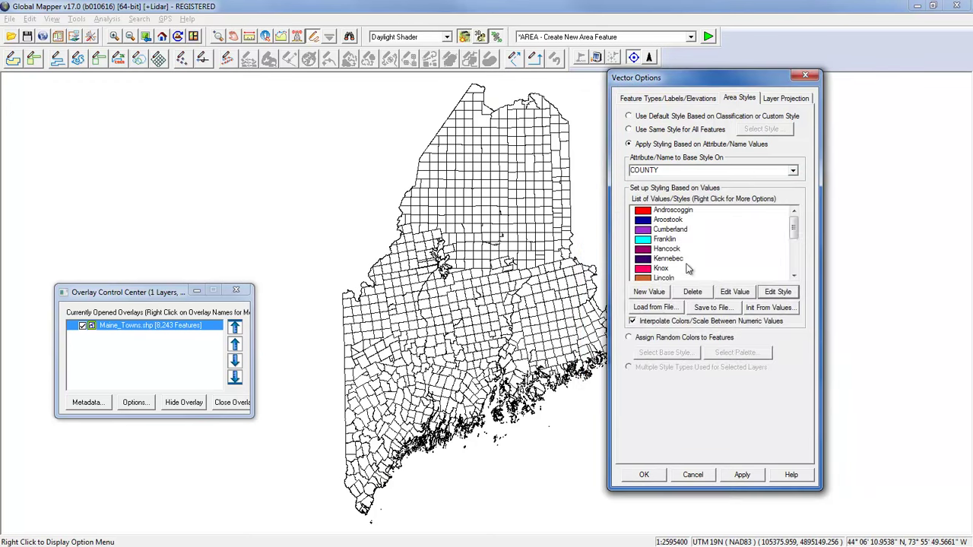
{"action": "left_click_drag", "start_coordinate": [790, 228], "coordinate": [792, 257]}
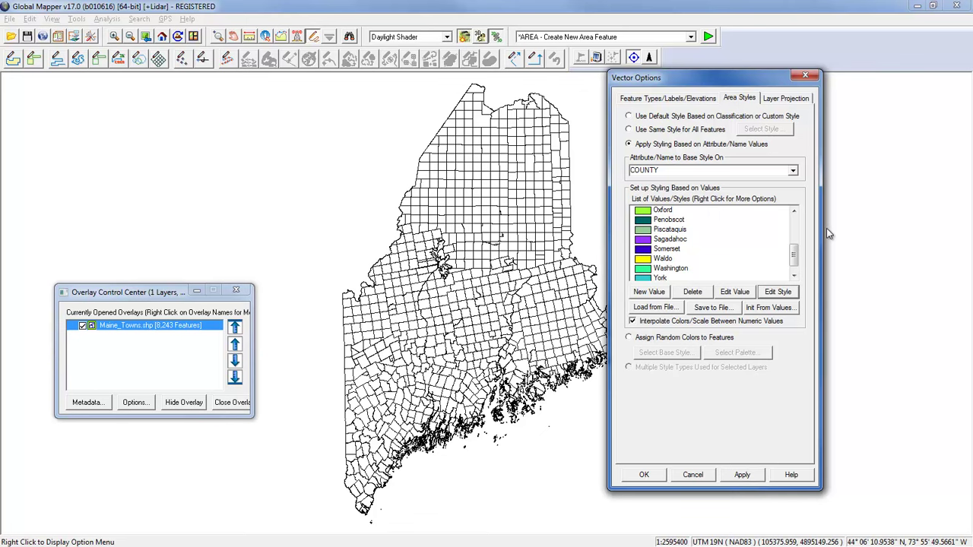
{"action": "mouse_move", "coordinate": [793, 259]}
{"action": "left_mouse_down"}
{"action": "mouse_move", "coordinate": [794, 226]}
{"action": "mouse_move", "coordinate": [794, 264]}
{"action": "left_mouse_up"}
{"action": "left_click", "coordinate": [742, 474]}
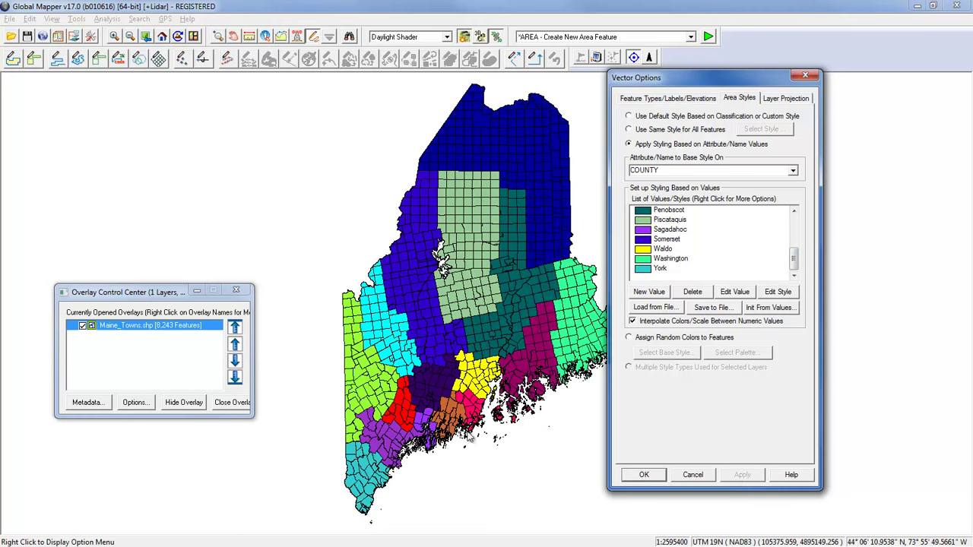
Step: Change the fill color of Sagadahoc county to orange and apply the updated styling to the map
{"action": "left_click", "coordinate": [669, 230]}
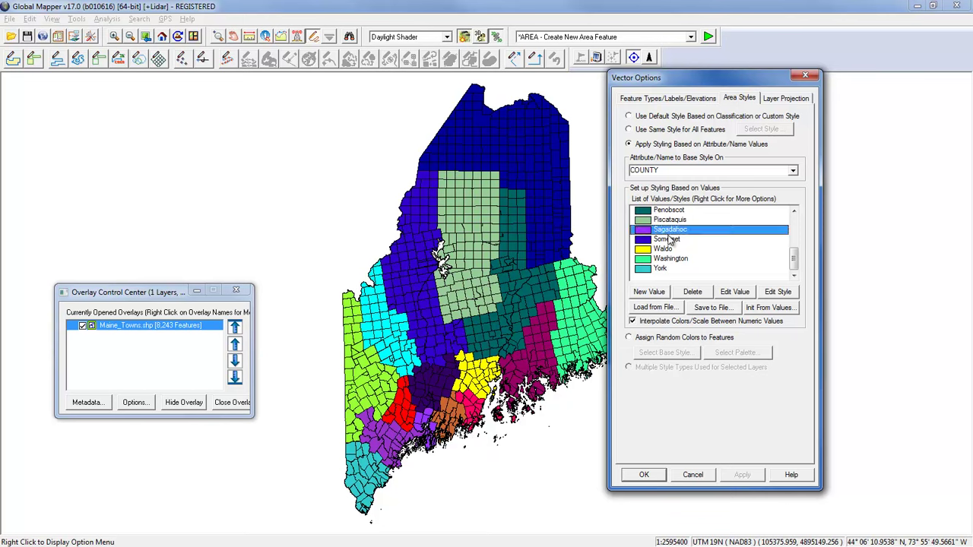
{"action": "left_click", "coordinate": [778, 292]}
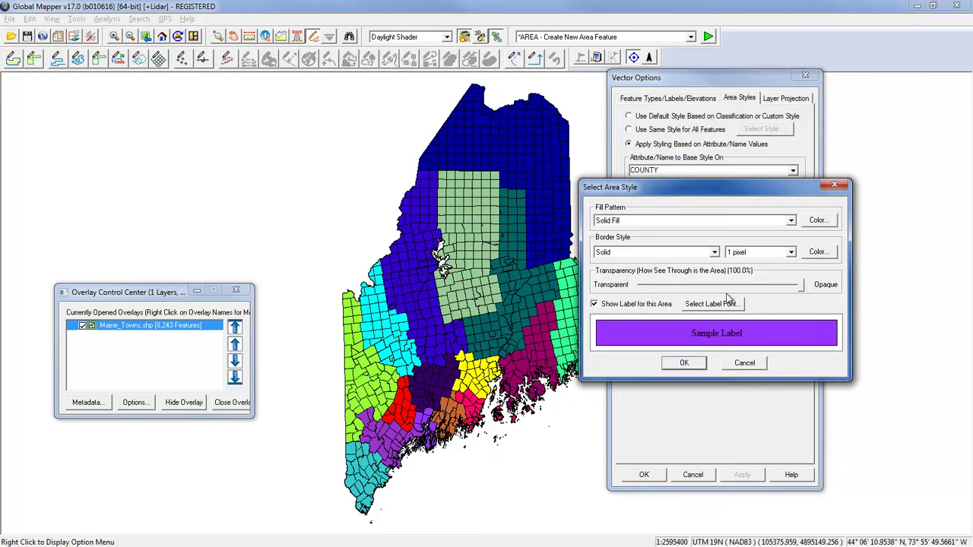
{"action": "left_click", "coordinate": [818, 219]}
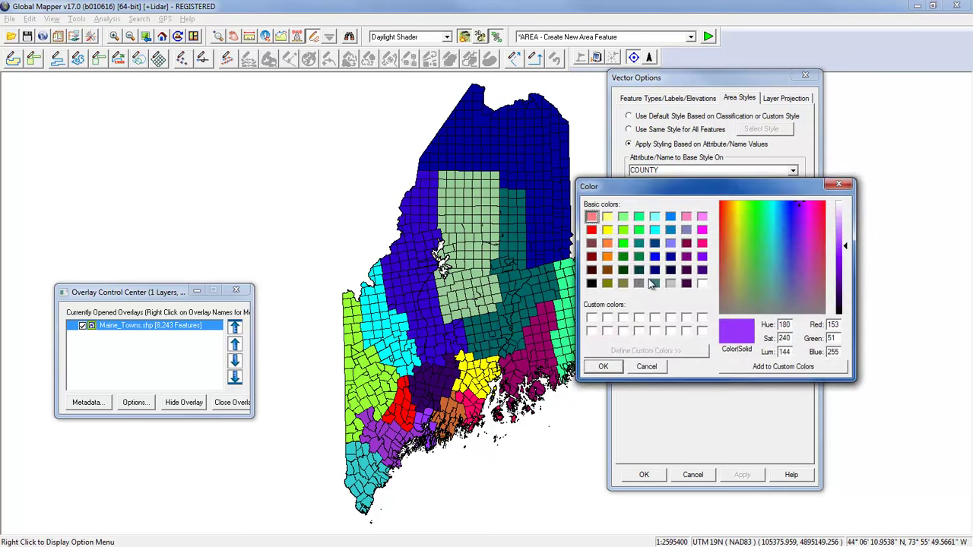
{"action": "left_click", "coordinate": [608, 256]}
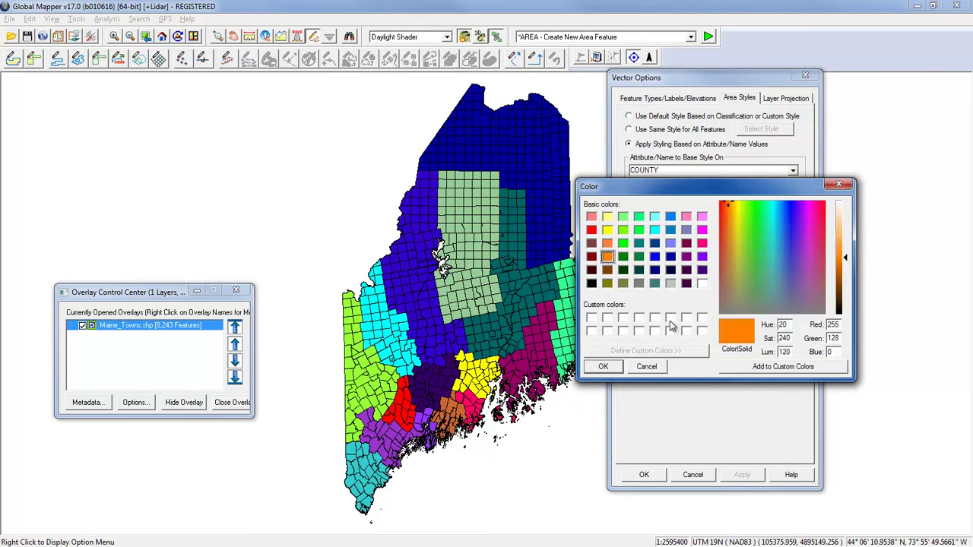
{"action": "left_click", "coordinate": [604, 367]}
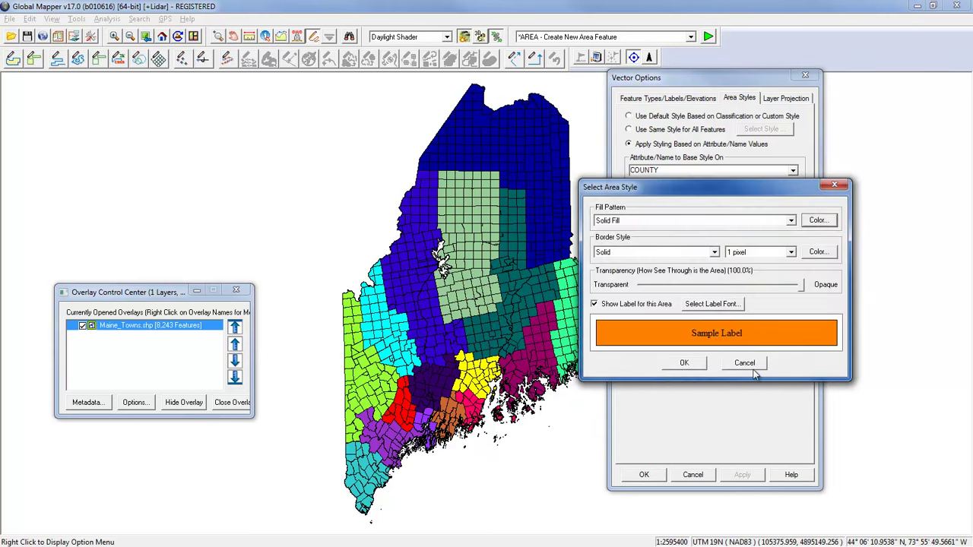
{"action": "left_click", "coordinate": [706, 366]}
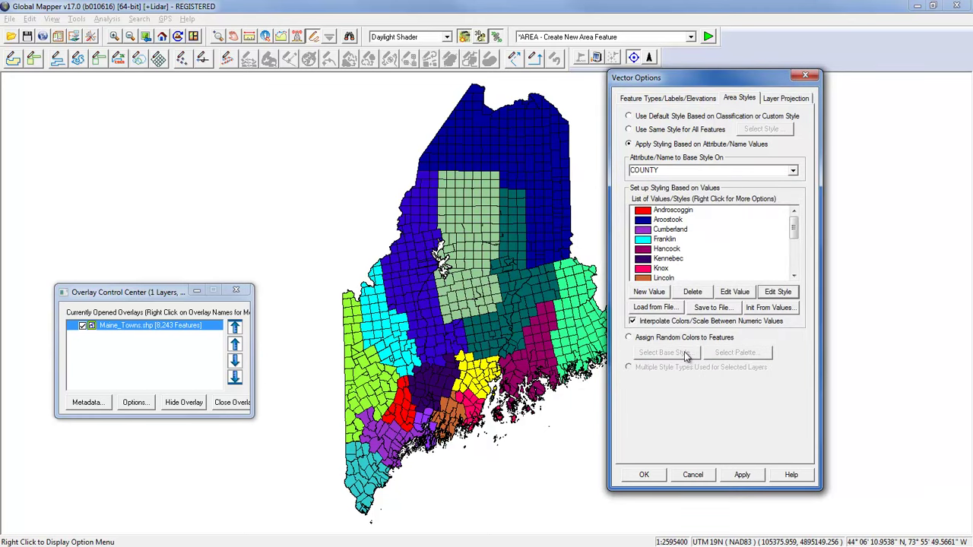
{"action": "left_click", "coordinate": [755, 475]}
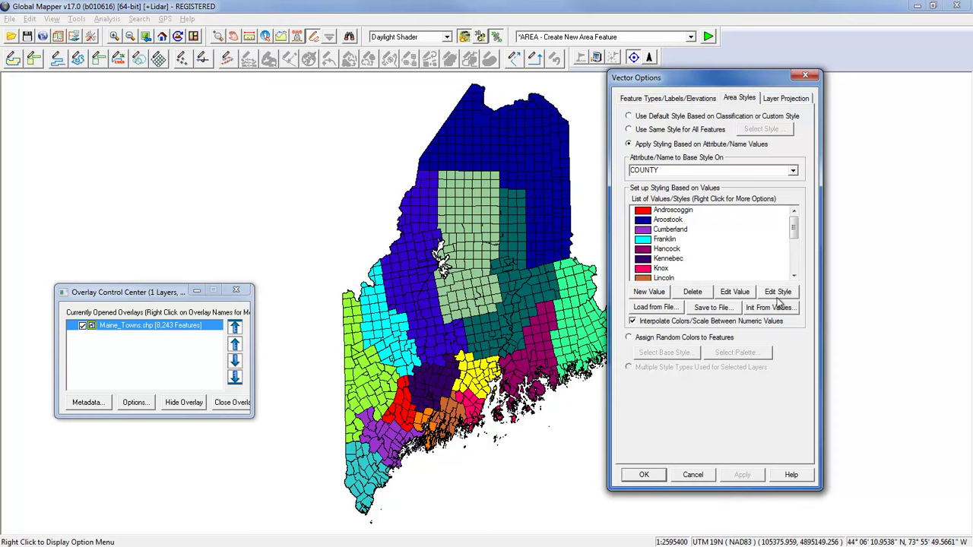
Step: Unload all data without saving a workspace and reload the Maine_Towns.shp layer
{"action": "left_click", "coordinate": [706, 477]}
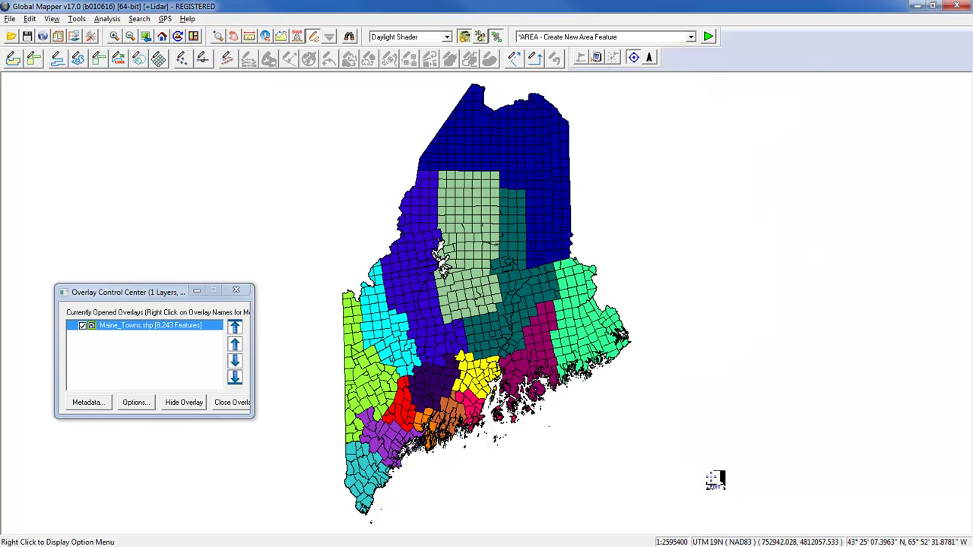
{"action": "key", "text": "ctrl+u"}
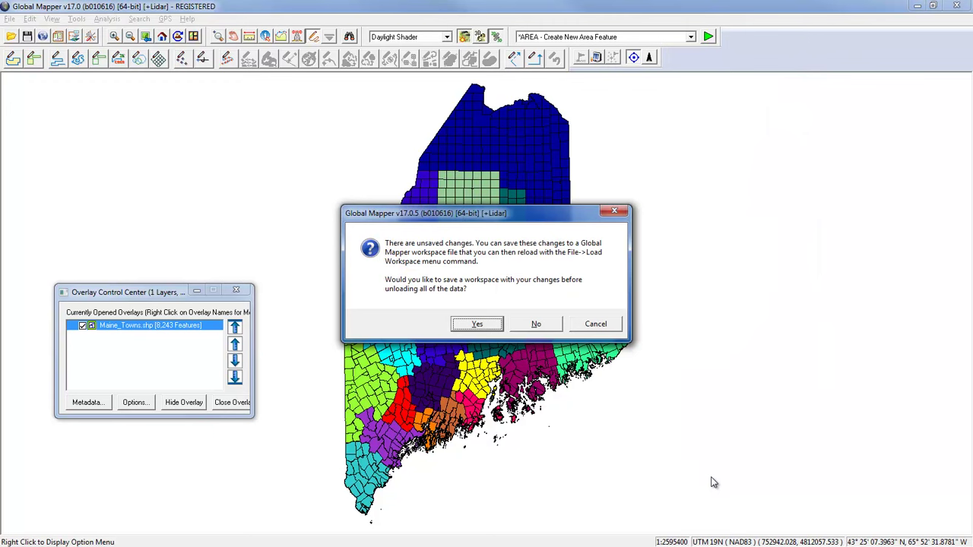
{"action": "left_click", "coordinate": [543, 324]}
{"action": "left_click", "coordinate": [10, 18]}
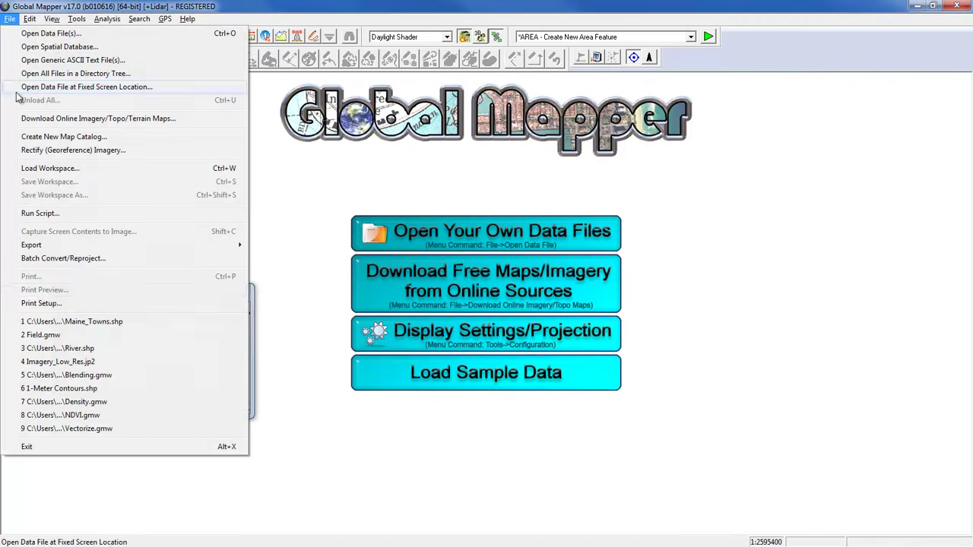
{"action": "left_click", "coordinate": [68, 327]}
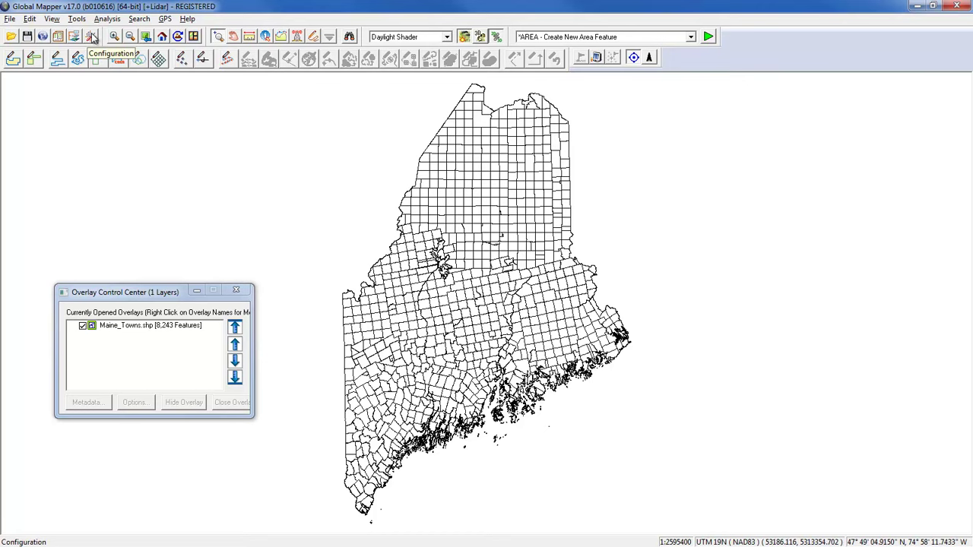
Step: Set the border color of the Unknown Area Type area style to red in the configuration
{"action": "left_click", "coordinate": [91, 38]}
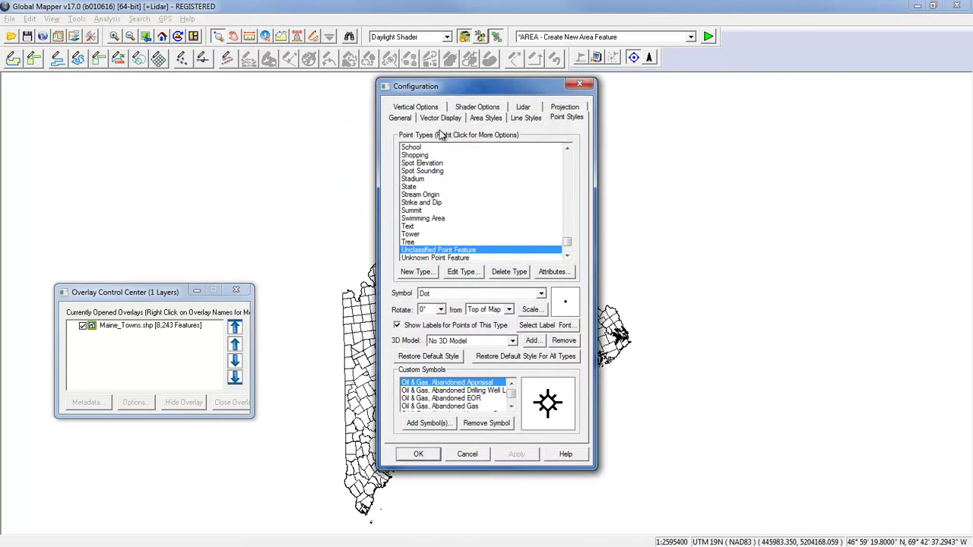
{"action": "left_click", "coordinate": [482, 118]}
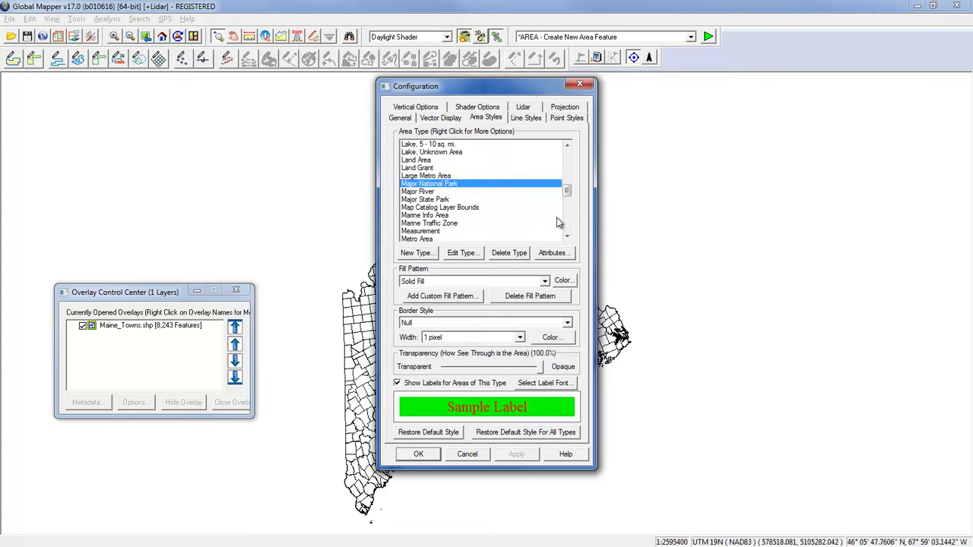
{"action": "scroll", "coordinate": [562, 218], "scroll_direction": "down", "scroll_amount": 8}
{"action": "scroll", "coordinate": [566, 218], "scroll_direction": "down", "scroll_amount": 3}
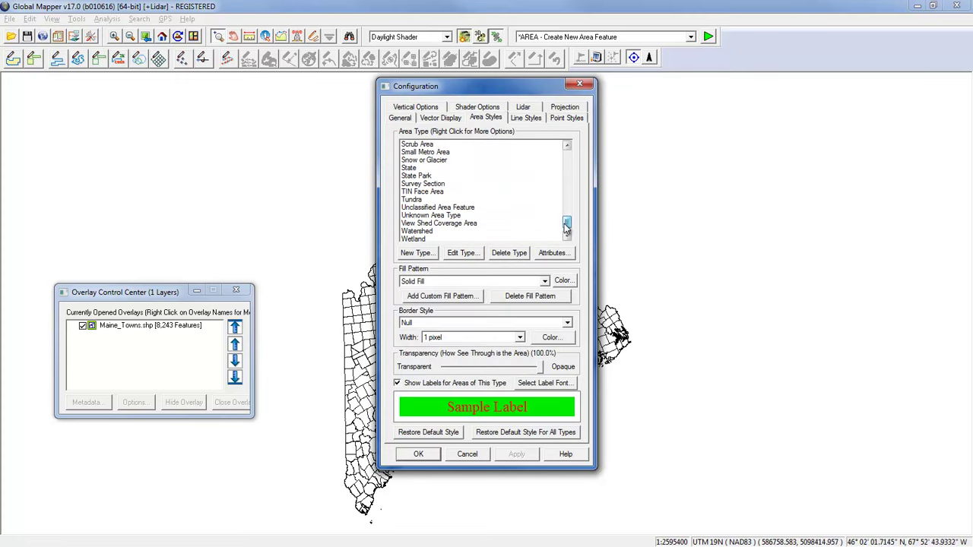
{"action": "left_click", "coordinate": [487, 215]}
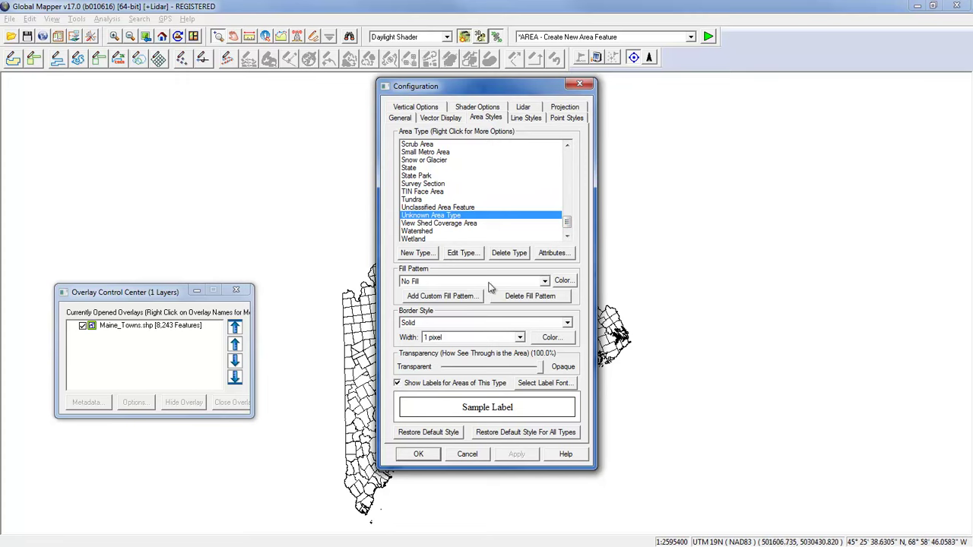
{"action": "left_click", "coordinate": [552, 338]}
{"action": "left_click", "coordinate": [362, 223]}
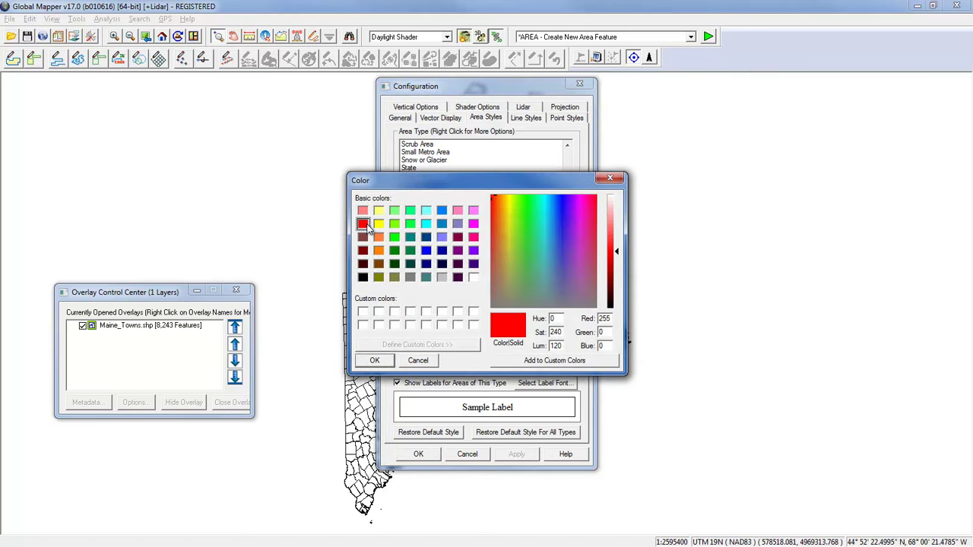
{"action": "left_click", "coordinate": [375, 360]}
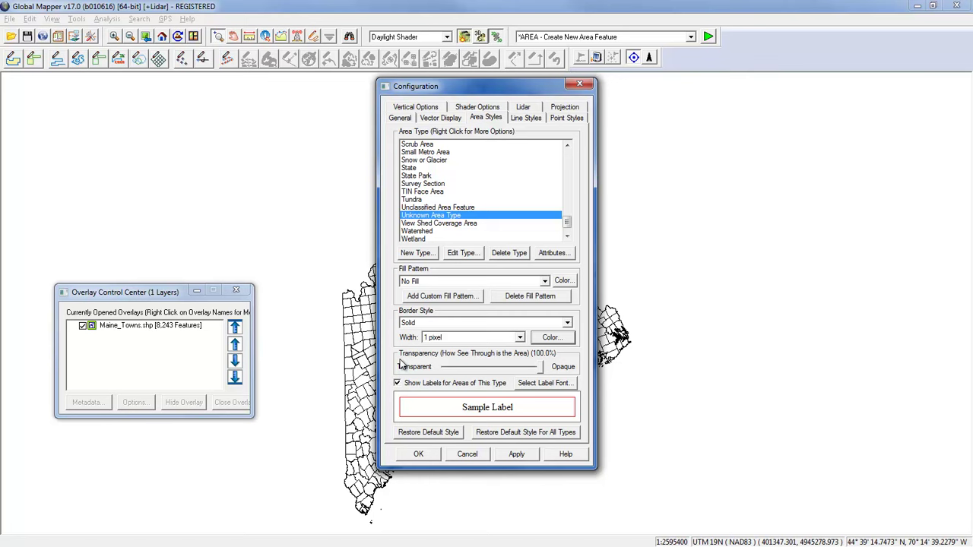
{"action": "left_click", "coordinate": [418, 453]}
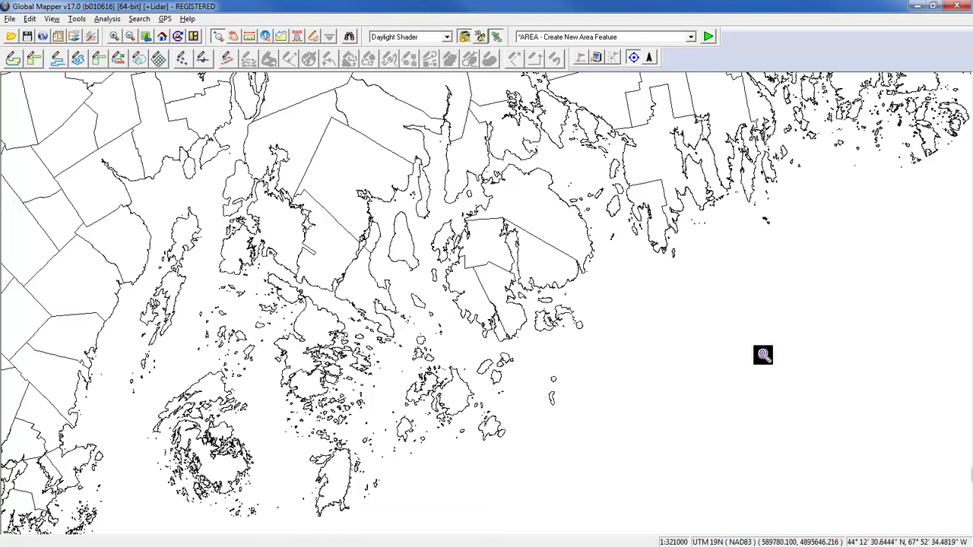
Step: Bring one small offshore coastal island into full view and activate the Digitizer tool
{"action": "left_click_drag", "start_coordinate": [527, 384], "coordinate": [576, 417]}
{"action": "scroll", "coordinate": [569, 408], "scroll_direction": "up", "scroll_amount": 1}
{"action": "scroll", "coordinate": [475, 200], "scroll_direction": "down", "scroll_amount": 2}
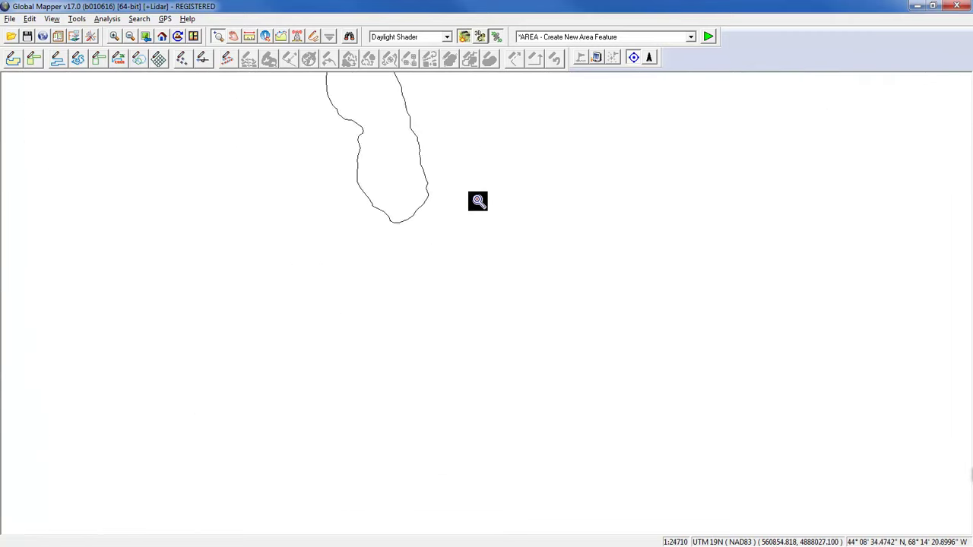
{"action": "scroll", "coordinate": [437, 150], "scroll_direction": "up", "scroll_amount": 2}
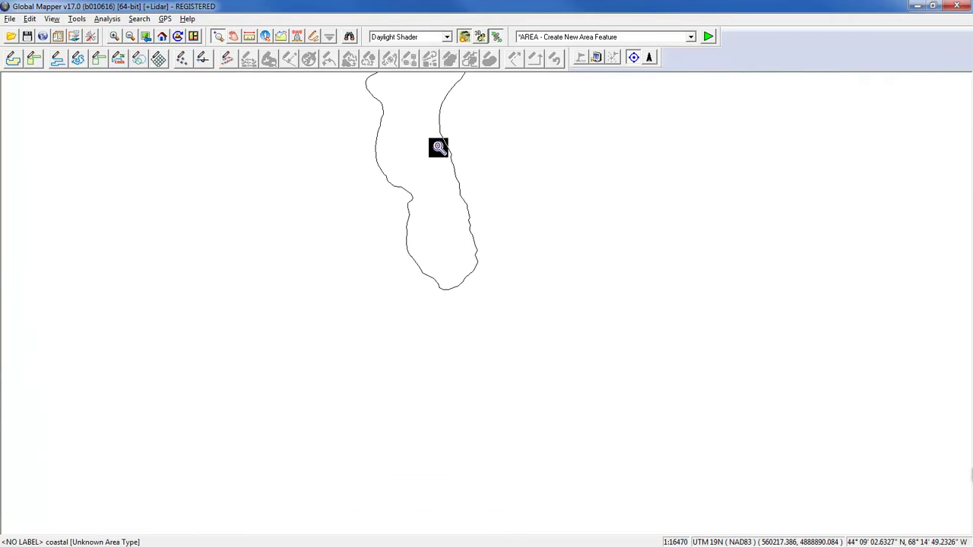
{"action": "left_click_drag", "start_coordinate": [451, 148], "coordinate": [489, 302]}
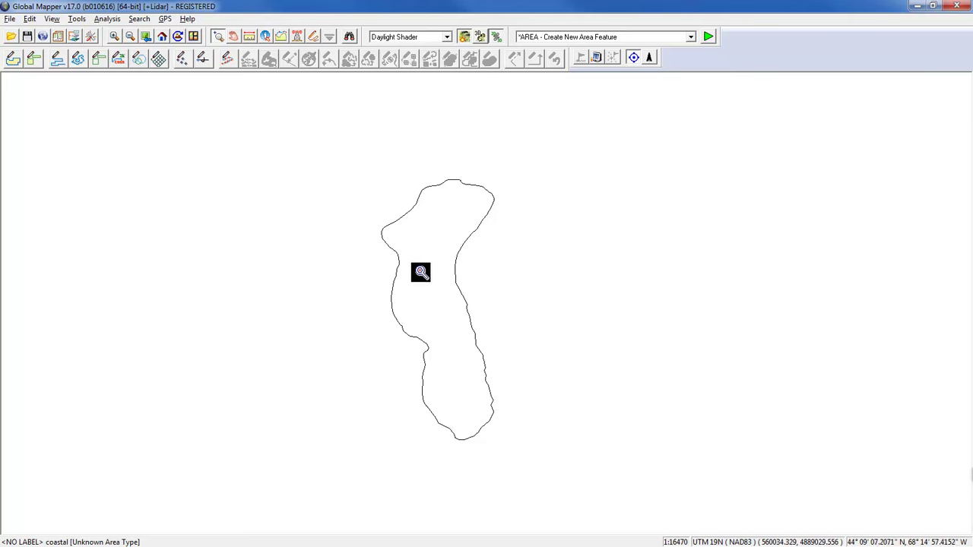
{"action": "left_click", "coordinate": [317, 40]}
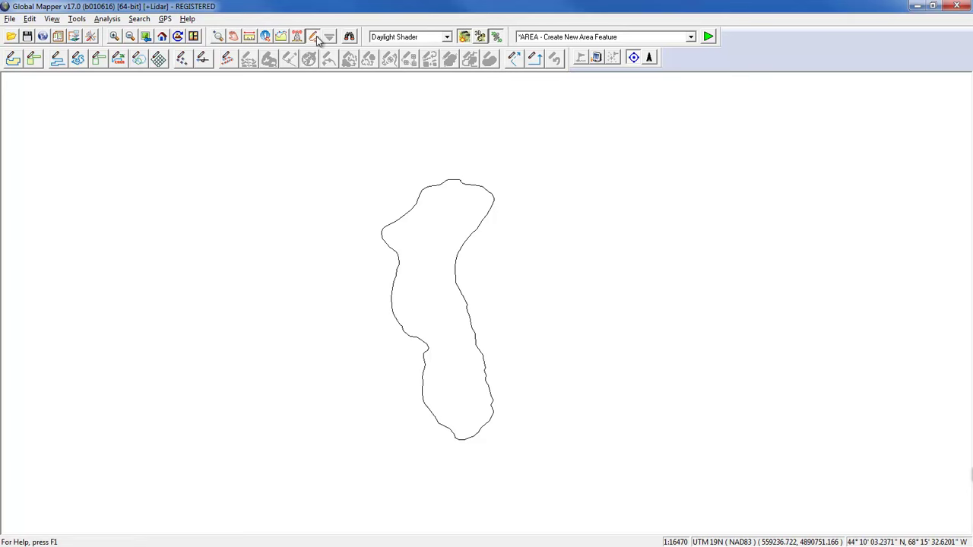
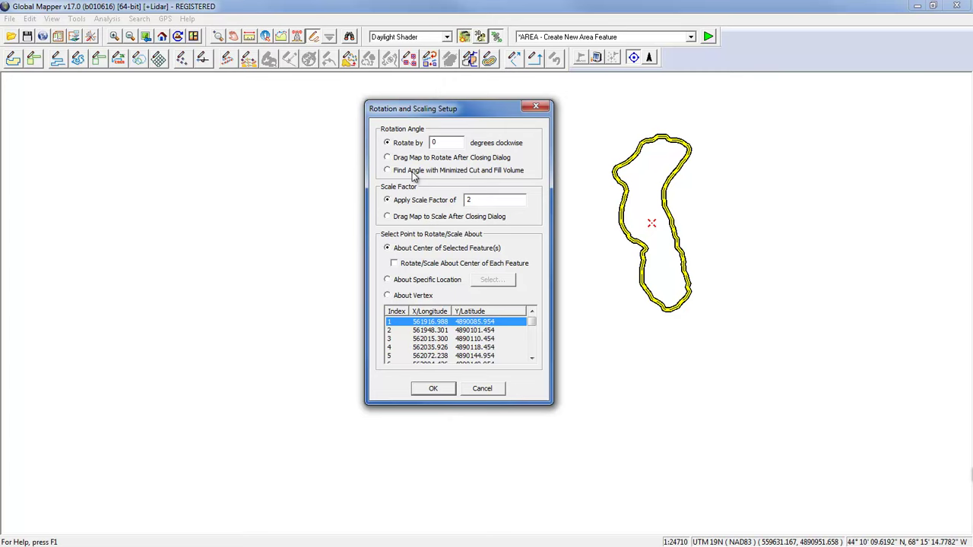
Step: Scale the selected island by a factor of 2 and rotate it clockwise freehand on the map
{"action": "left_click", "coordinate": [388, 159]}
{"action": "left_click", "coordinate": [433, 389]}
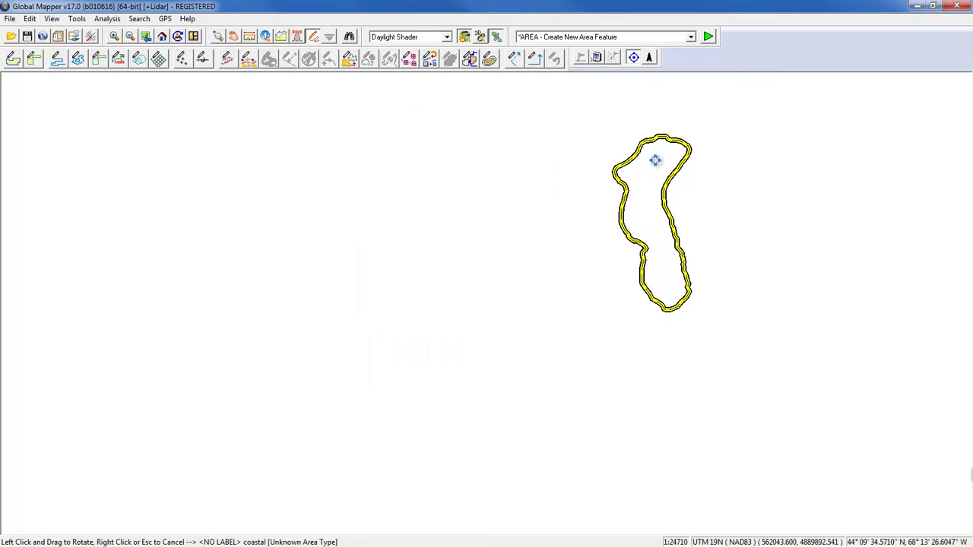
{"action": "left_click_drag", "start_coordinate": [664, 156], "coordinate": [682, 177]}
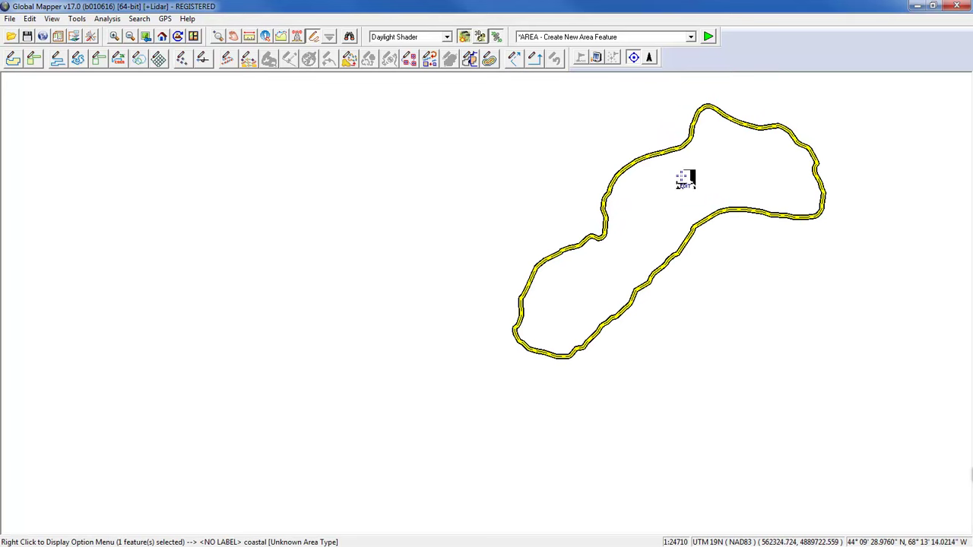
Step: With the scale factor set to 1, rotate the island counterclockwise freehand on the map and deselect it
{"action": "left_click", "coordinate": [430, 61]}
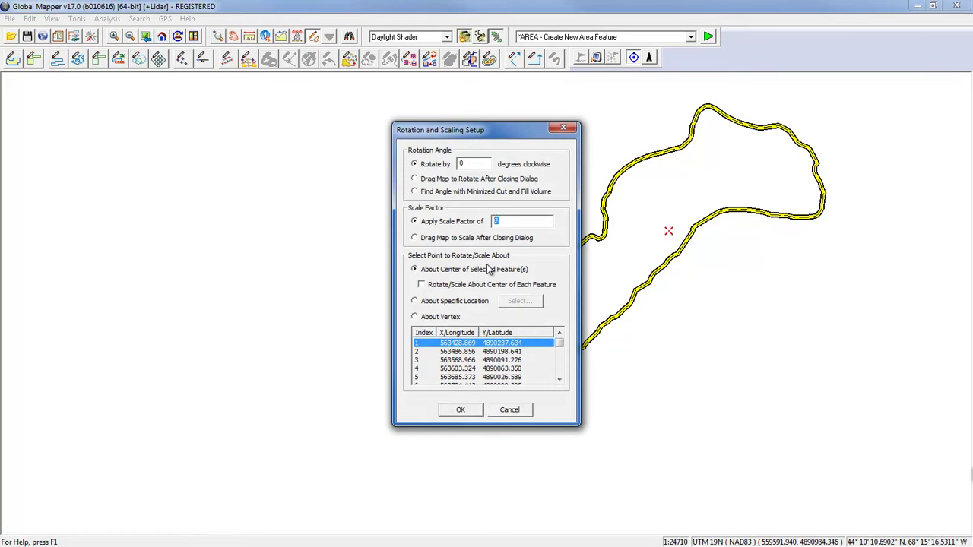
{"action": "left_click", "coordinate": [460, 409]}
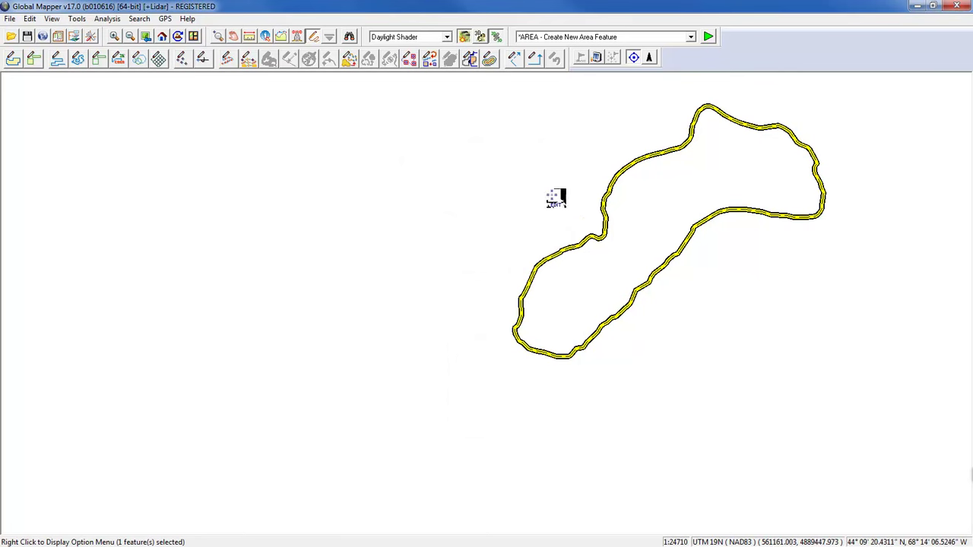
{"action": "left_click", "coordinate": [435, 64]}
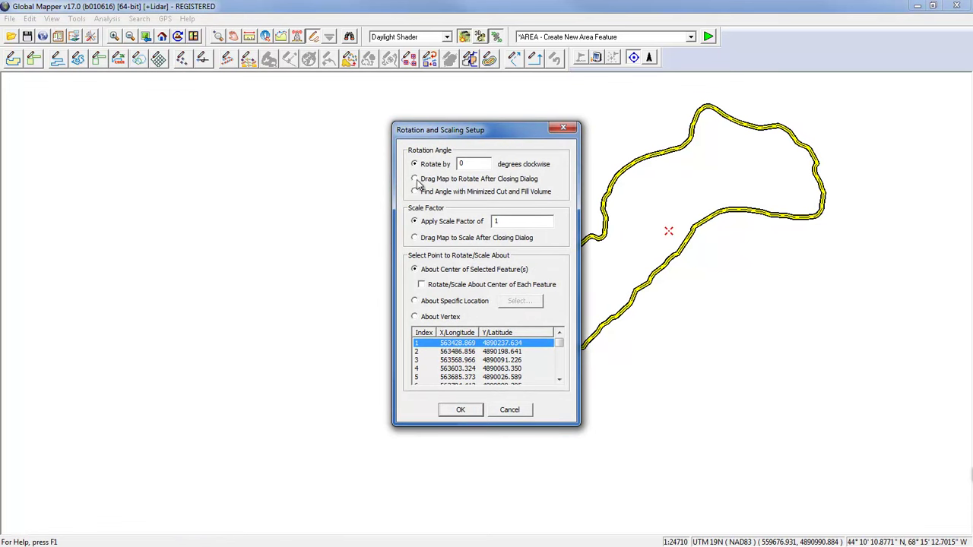
{"action": "left_click", "coordinate": [471, 418]}
{"action": "left_click_drag", "start_coordinate": [582, 309], "coordinate": [728, 297]}
{"action": "left_click", "coordinate": [727, 298]}
Step: Select the rotated coastal island area with the Digitizer tool
{"action": "scroll", "coordinate": [739, 272], "scroll_direction": "down", "scroll_amount": 1}
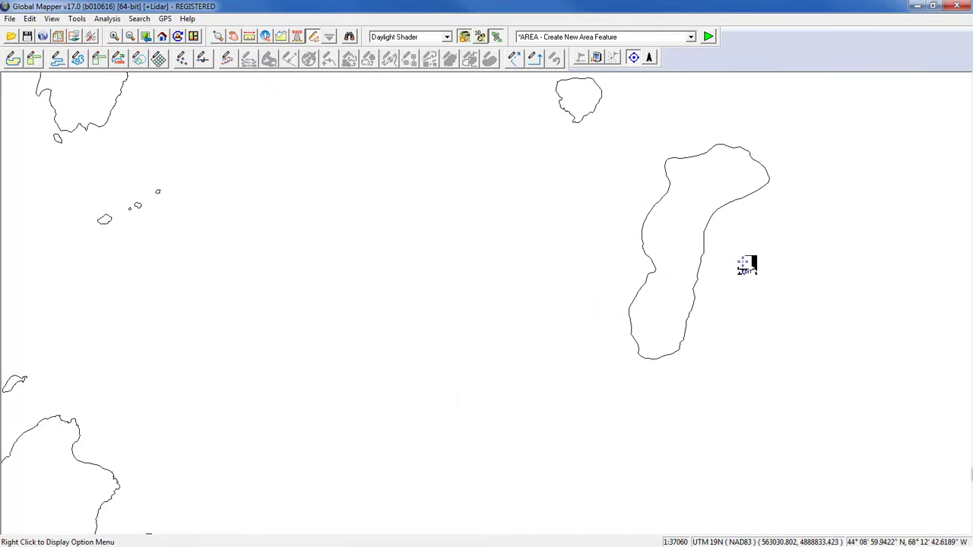
{"action": "left_click_drag", "start_coordinate": [747, 265], "coordinate": [680, 292]}
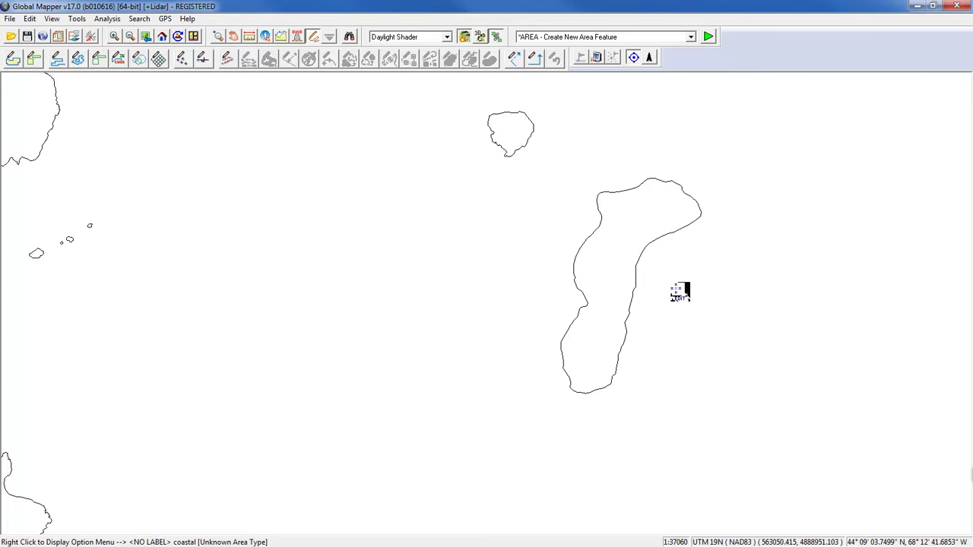
{"action": "left_click", "coordinate": [656, 233]}
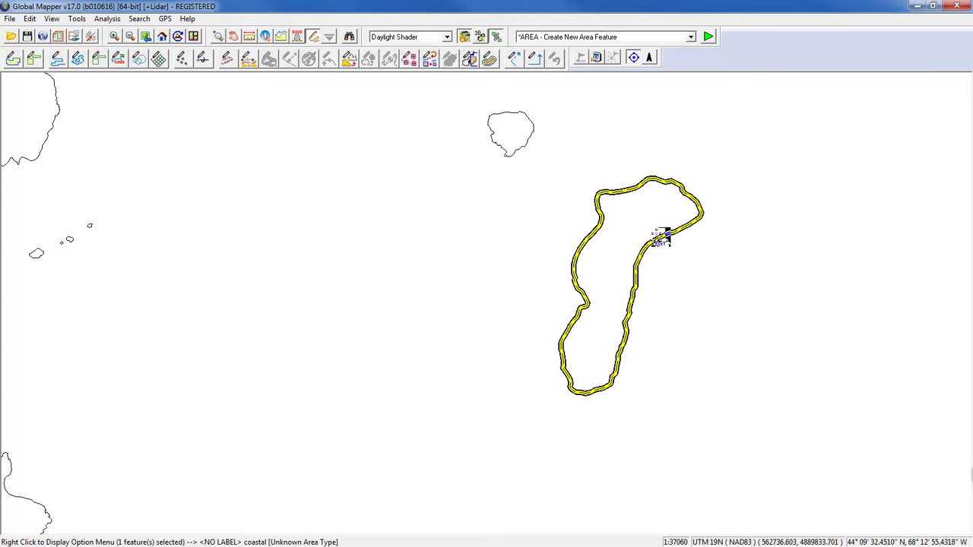
{"action": "scroll", "coordinate": [656, 233], "scroll_direction": "up", "scroll_amount": 1}
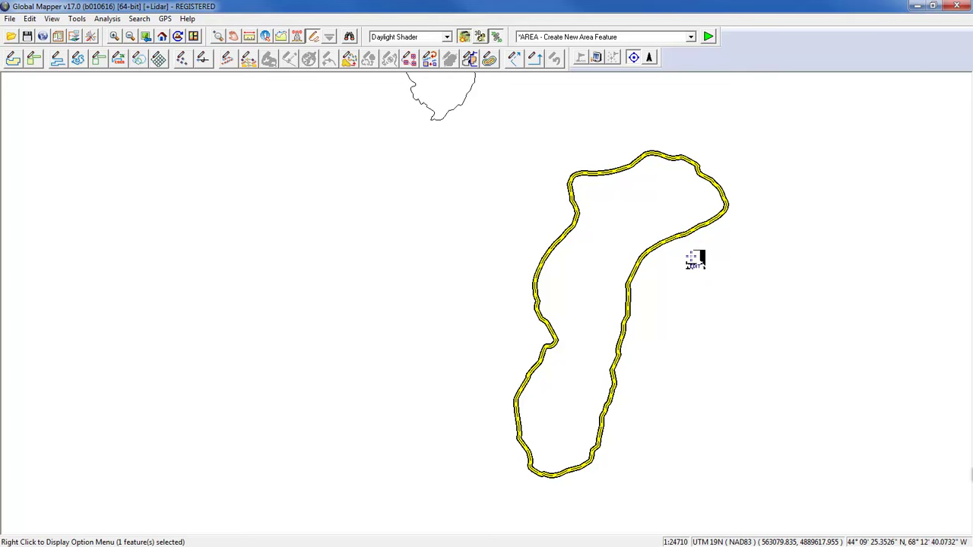
Step: Show the vertices of all area and line features, examine them along the Maine coast, and hide them again
{"action": "left_click", "coordinate": [227, 59]}
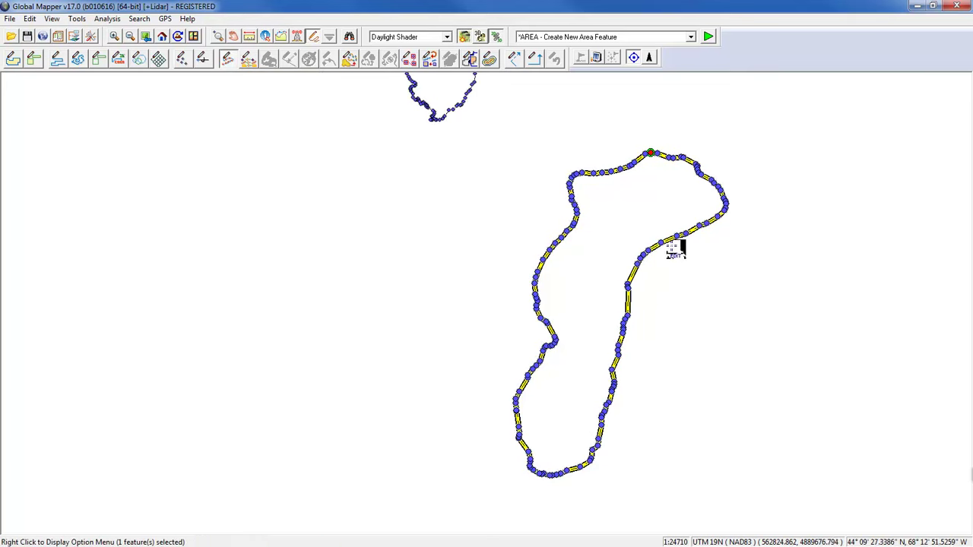
{"action": "scroll", "coordinate": [437, 295], "scroll_direction": "down", "scroll_amount": 10}
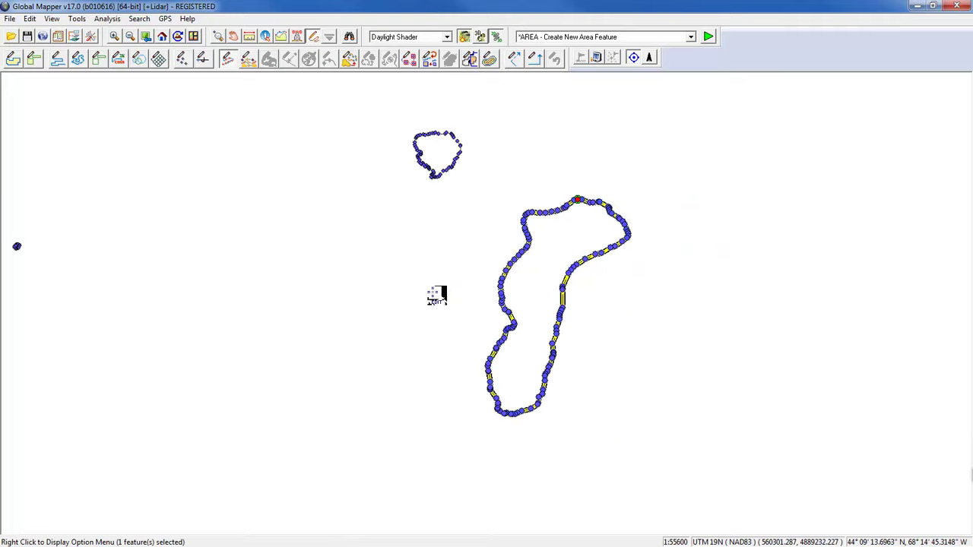
{"action": "scroll", "coordinate": [437, 293], "scroll_direction": "down", "scroll_amount": 2}
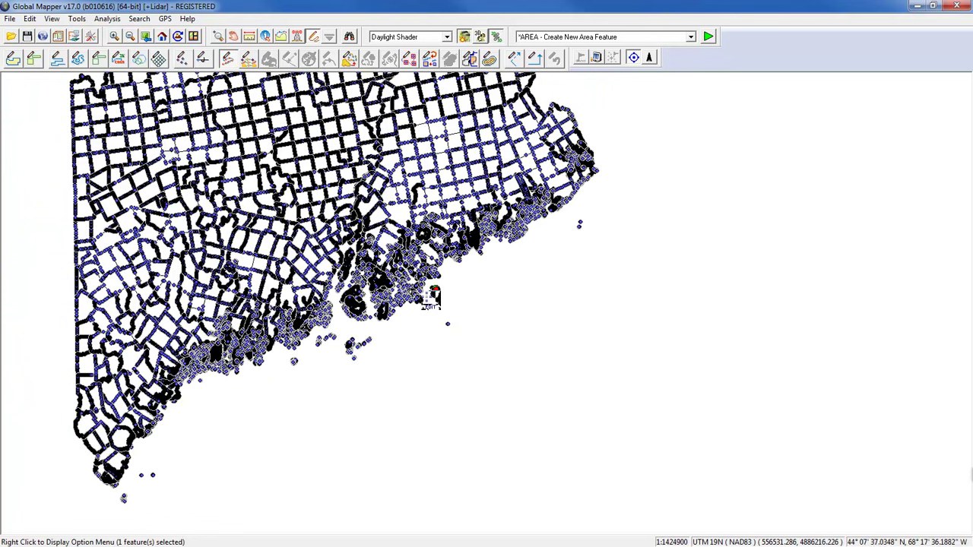
{"action": "scroll", "coordinate": [434, 293], "scroll_direction": "up", "scroll_amount": 3}
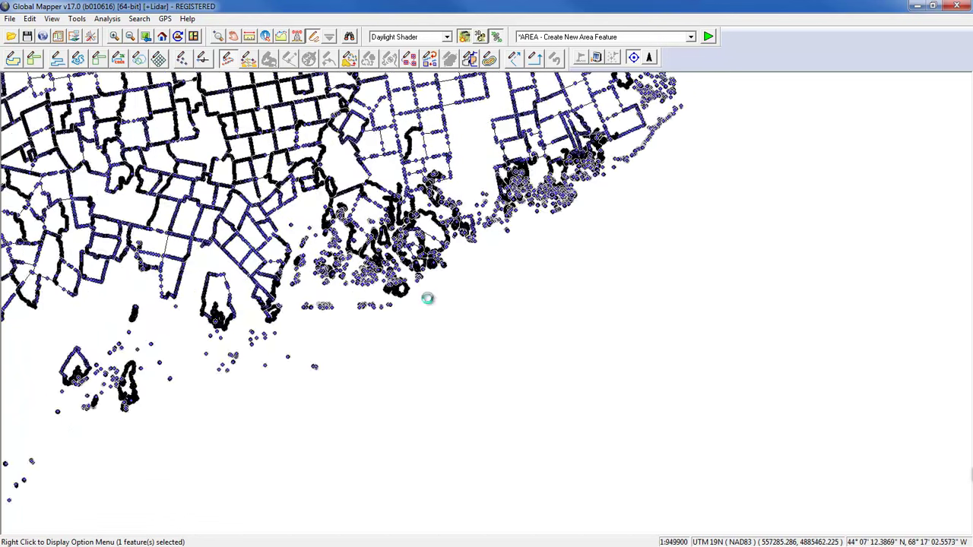
{"action": "scroll", "coordinate": [459, 272], "scroll_direction": "up", "scroll_amount": 3}
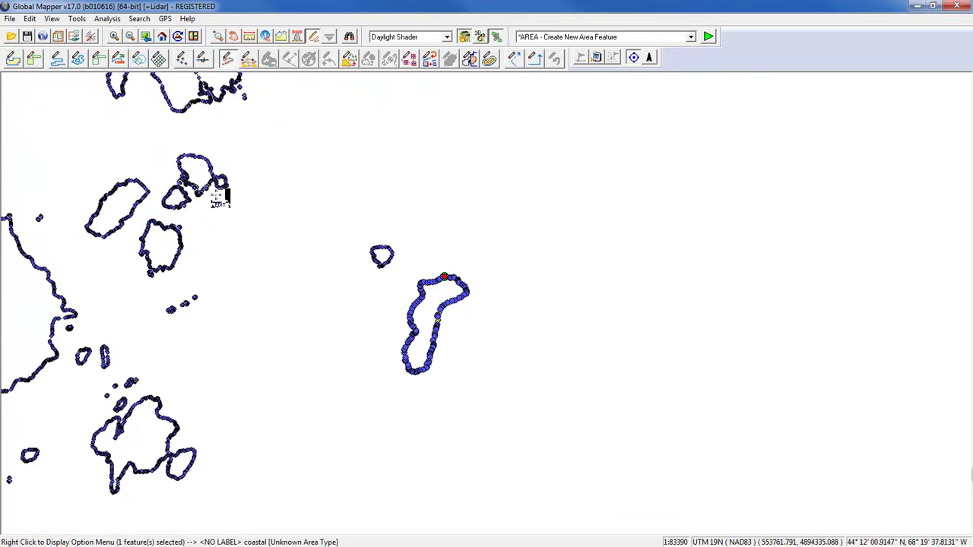
{"action": "left_click", "coordinate": [228, 60]}
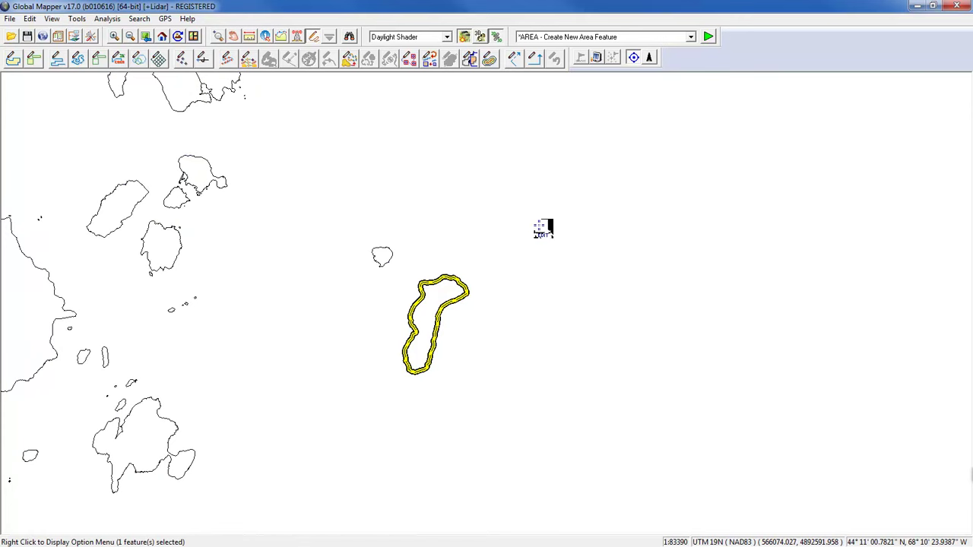
Step: Turn on Always Render Vertices for Selected Features and examine the vertices of the selected island
{"action": "right_click", "coordinate": [543, 208]}
{"action": "mouse_move", "coordinate": [591, 421]}
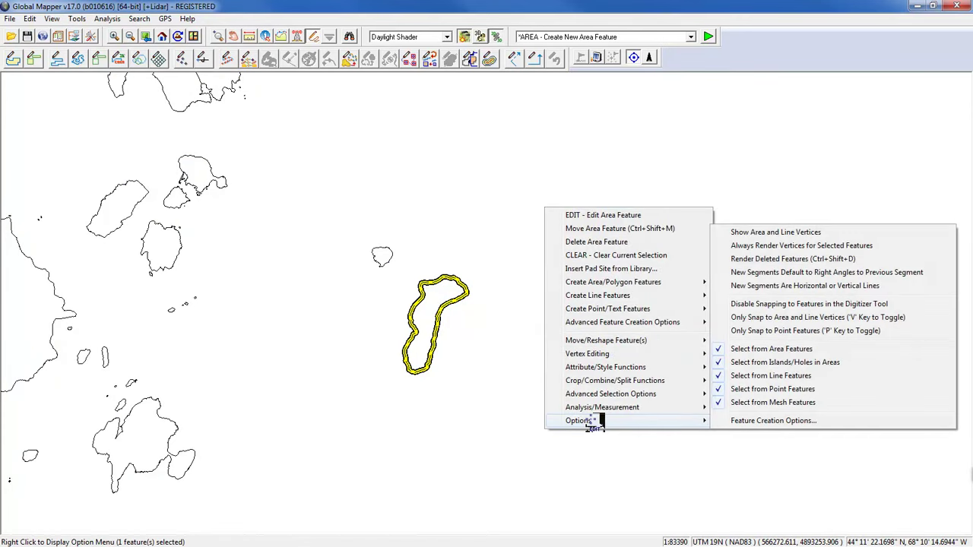
{"action": "left_click", "coordinate": [747, 246]}
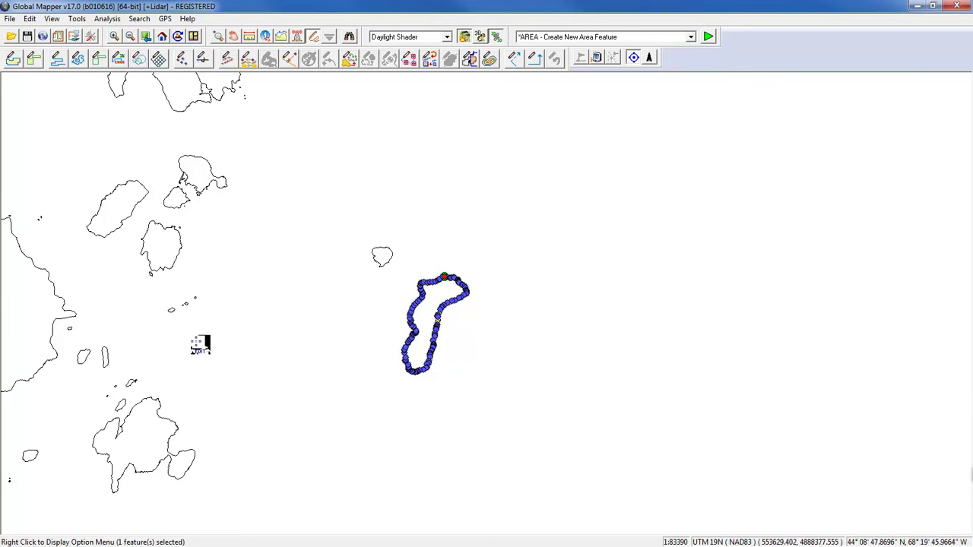
{"action": "scroll", "coordinate": [433, 308], "scroll_direction": "up", "scroll_amount": 4}
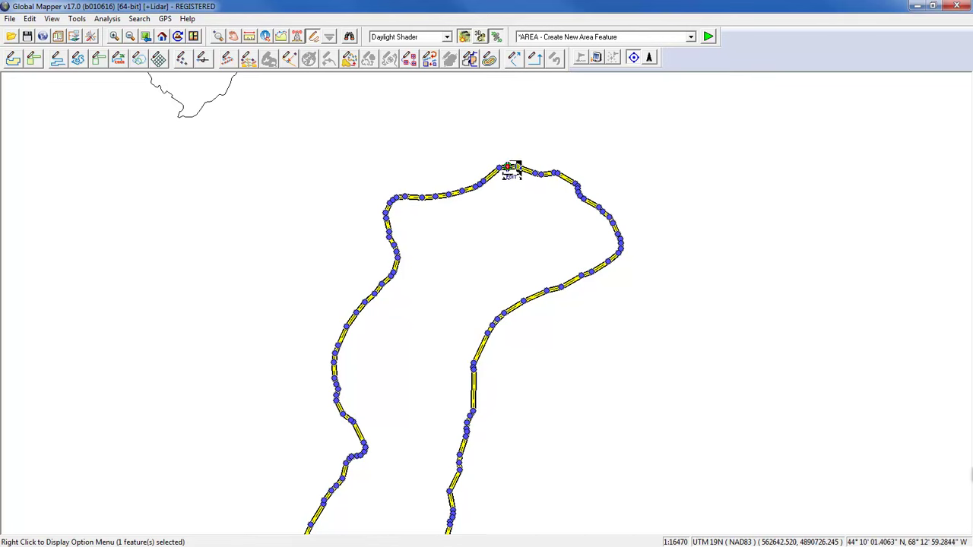
{"action": "left_click_drag", "start_coordinate": [550, 370], "coordinate": [633, 301]}
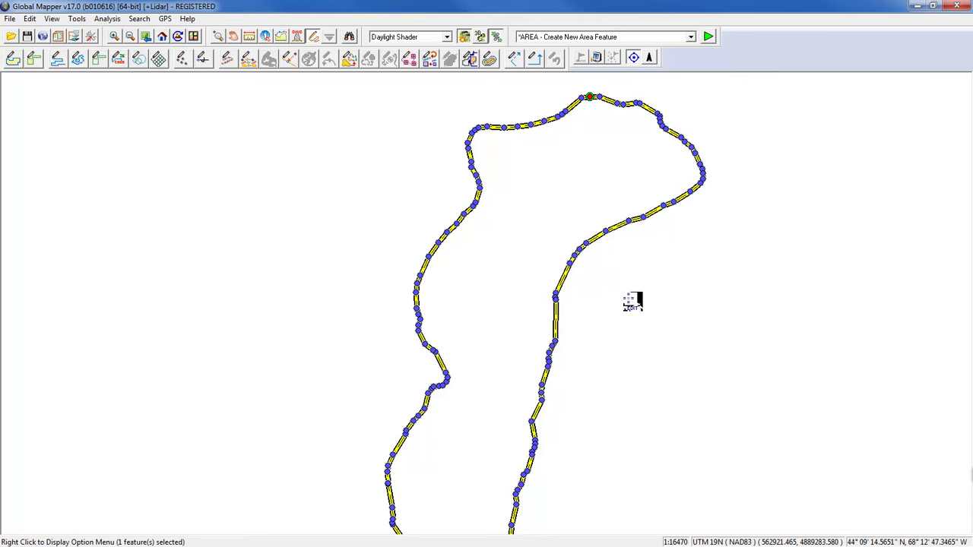
Step: Try selecting single vertices and a pair of neighbouring vertices along the bend in the island's eastern shoreline
{"action": "scroll", "coordinate": [590, 283], "scroll_direction": "up", "scroll_amount": 1}
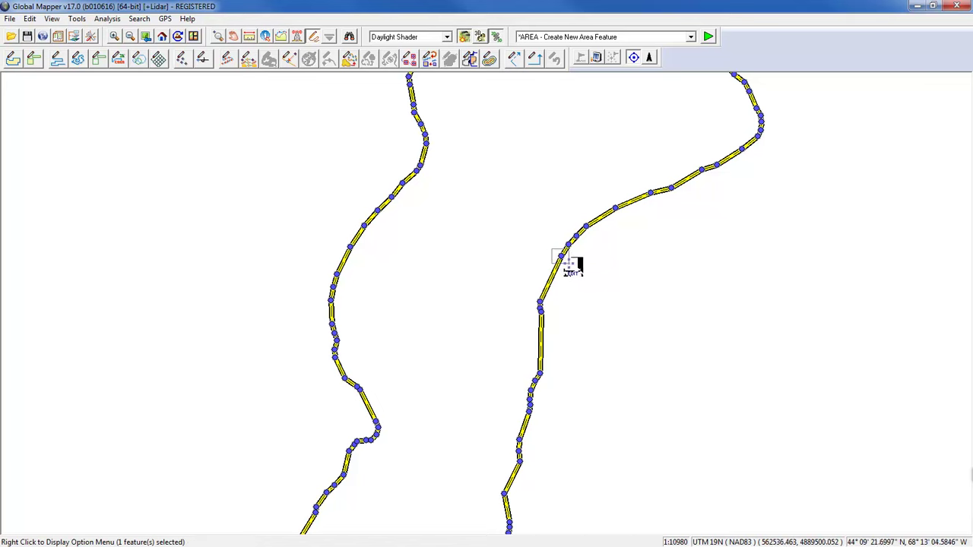
{"action": "left_click", "coordinate": [562, 258]}
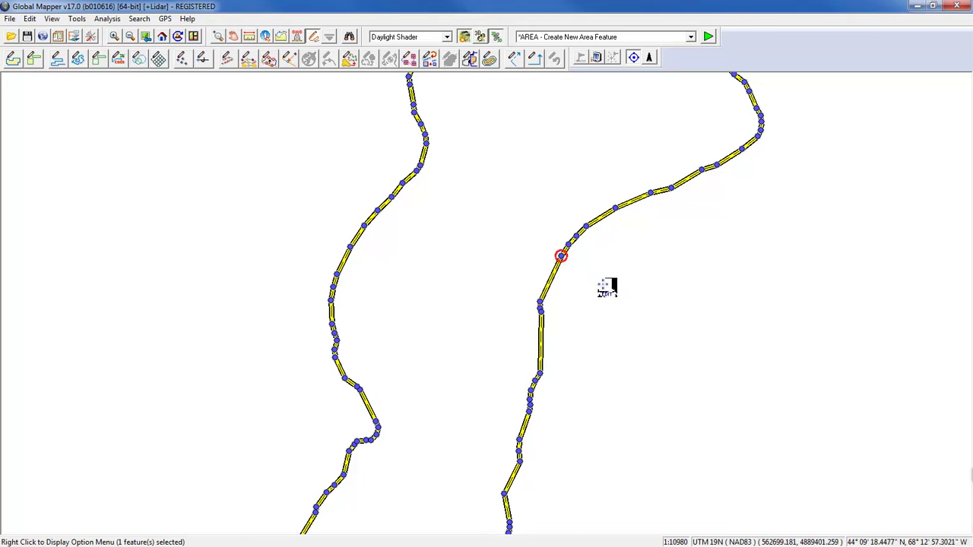
{"action": "left_click", "coordinate": [614, 208]}
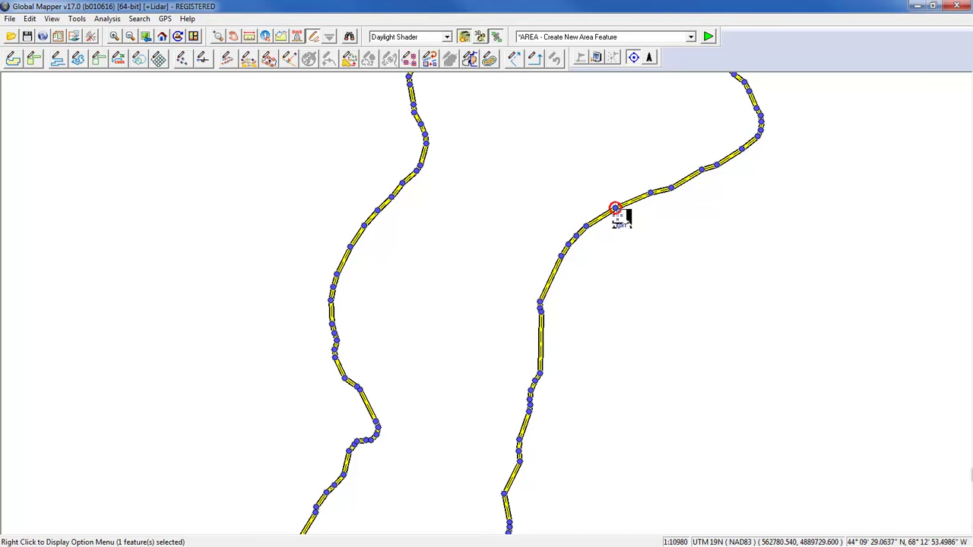
{"action": "left_click_drag", "start_coordinate": [640, 206], "coordinate": [653, 223]}
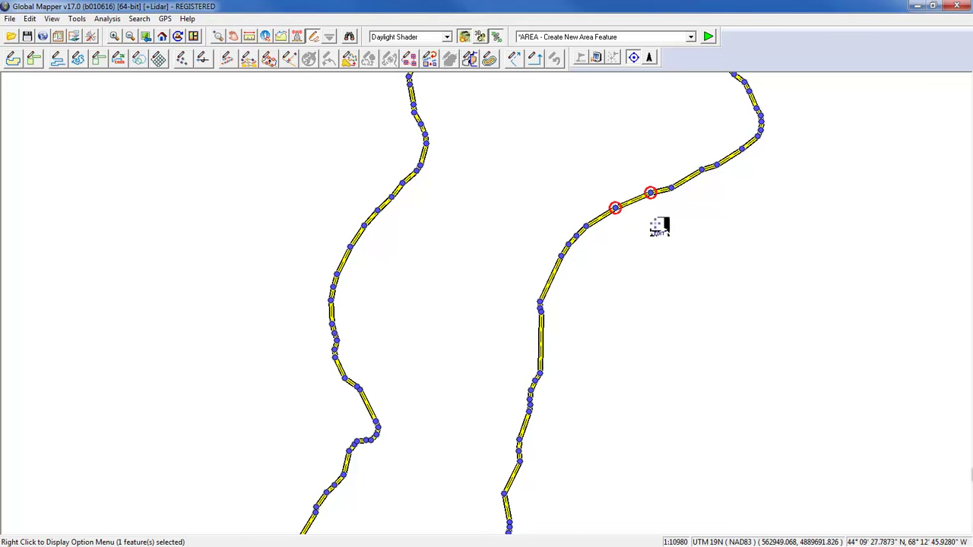
{"action": "left_click_drag", "start_coordinate": [594, 165], "coordinate": [685, 216]}
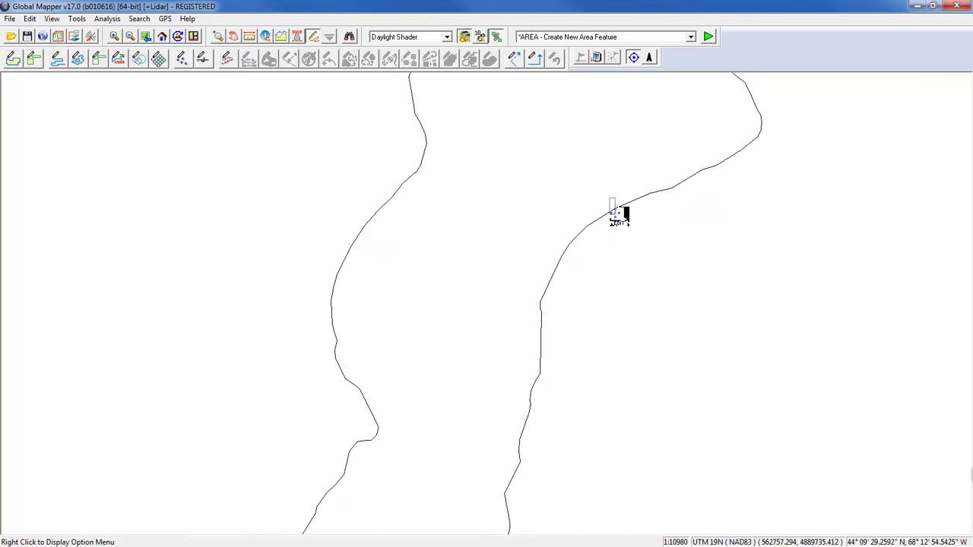
Step: Delete one vertex just northeast of the bend in the island's eastern shoreline
{"action": "left_click", "coordinate": [614, 205]}
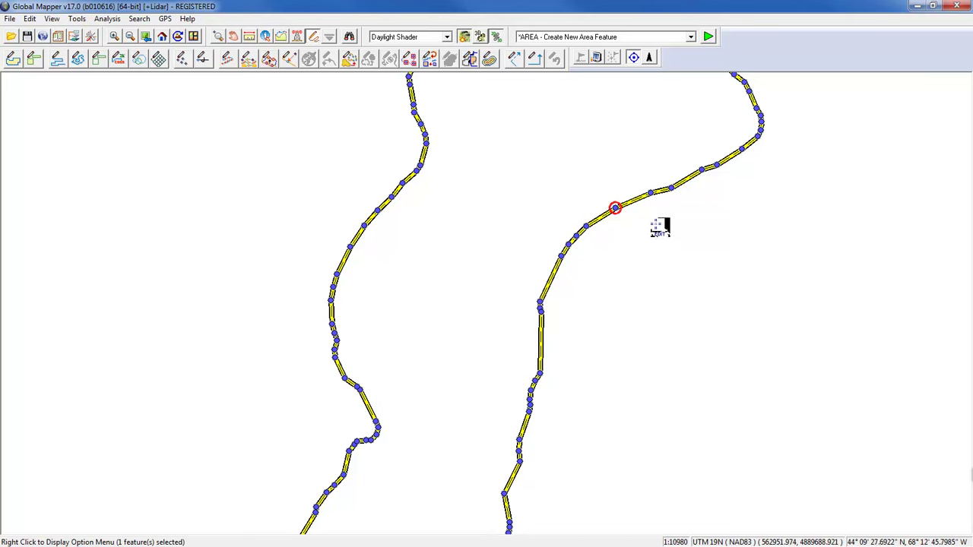
{"action": "right_click", "coordinate": [655, 222]}
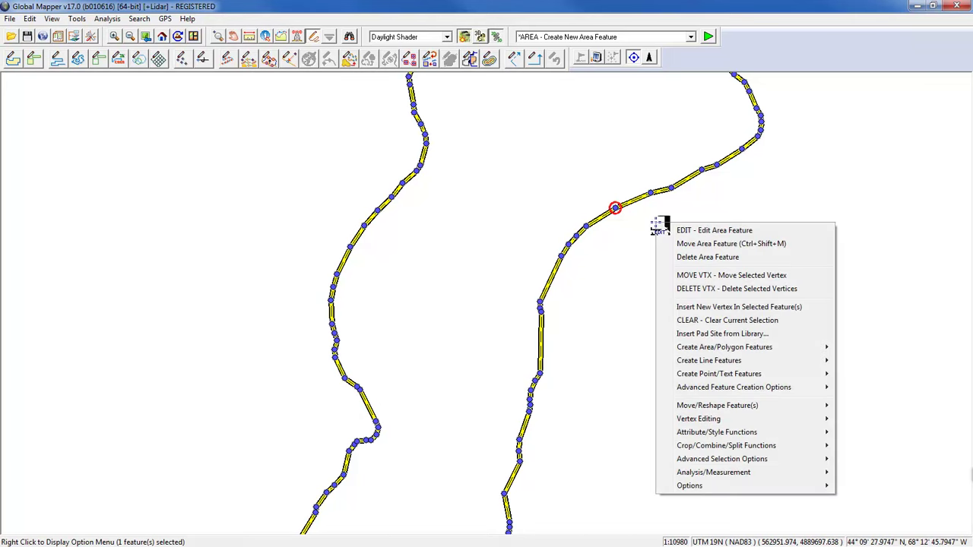
{"action": "left_click", "coordinate": [715, 289]}
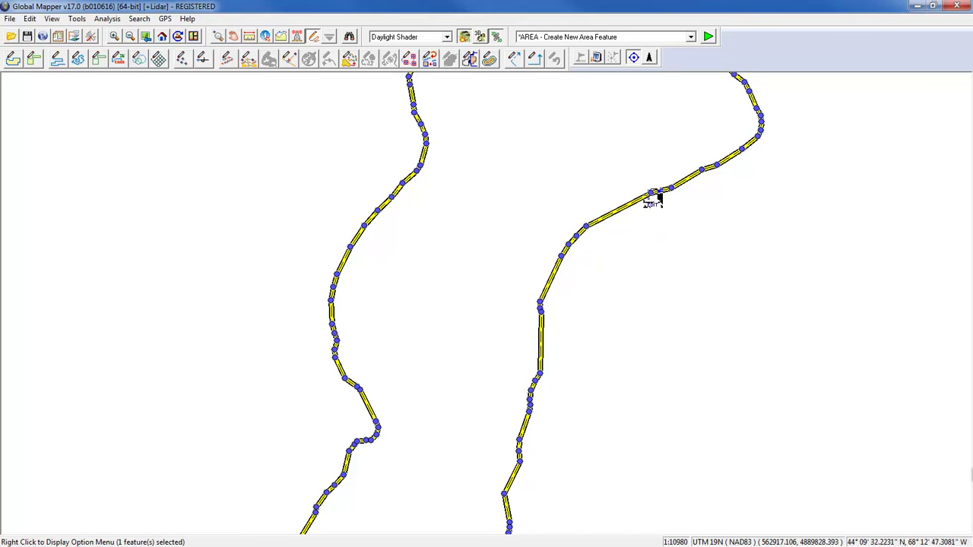
Step: Move the vertex at the bend of the eastern shoreline slightly north to form a sharp inland corner, and deselect the island
{"action": "left_click", "coordinate": [596, 228]}
{"action": "right_click", "coordinate": [611, 234]}
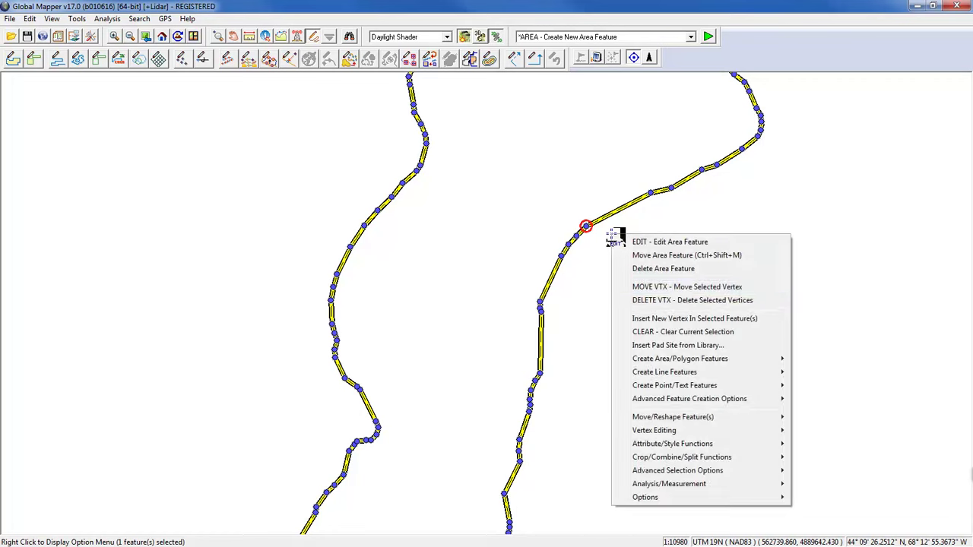
{"action": "left_click", "coordinate": [678, 288]}
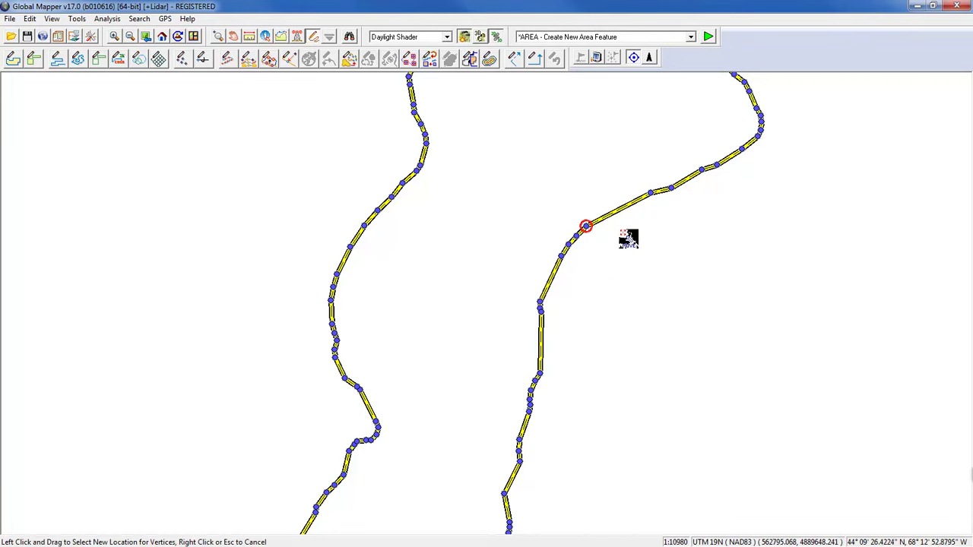
{"action": "left_click_drag", "start_coordinate": [589, 225], "coordinate": [596, 201]}
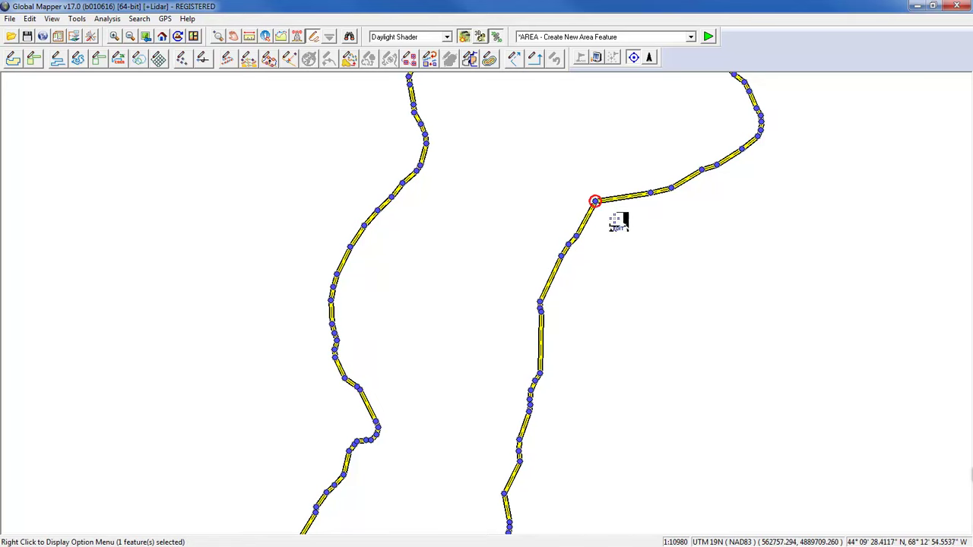
{"action": "left_click", "coordinate": [616, 226]}
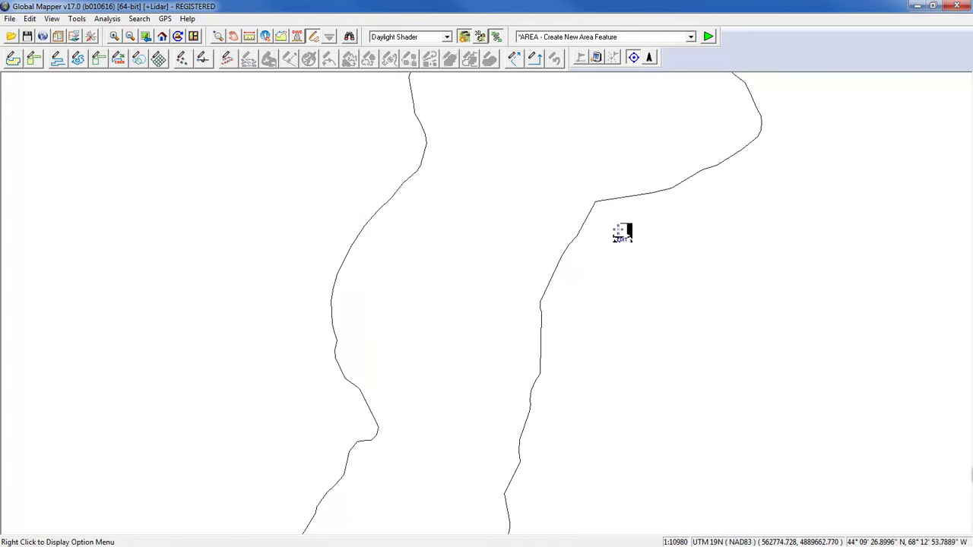
Step: Insert a new vertex in the selected island midway along the shoreline segment just east of the sharp corner
{"action": "left_click", "coordinate": [631, 196]}
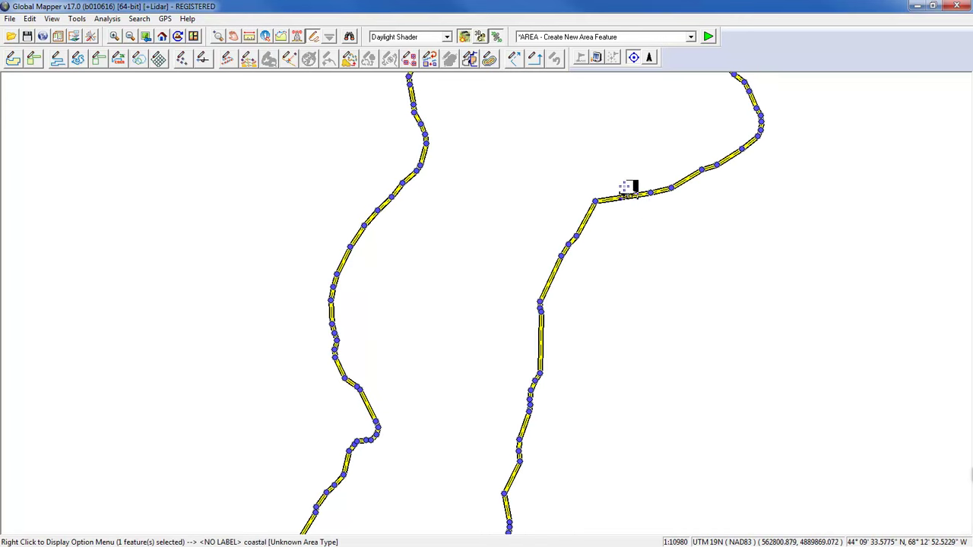
{"action": "right_click", "coordinate": [632, 229]}
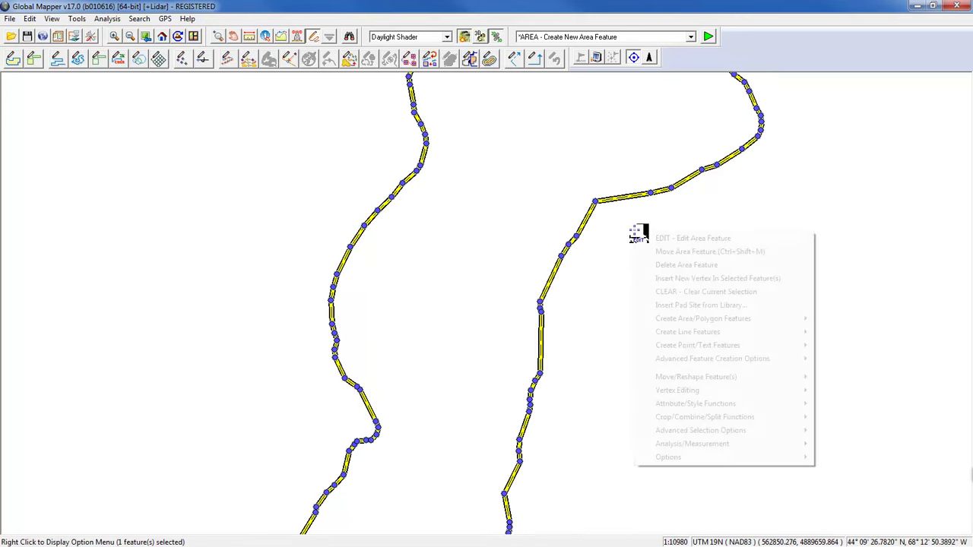
{"action": "mouse_move", "coordinate": [699, 393]}
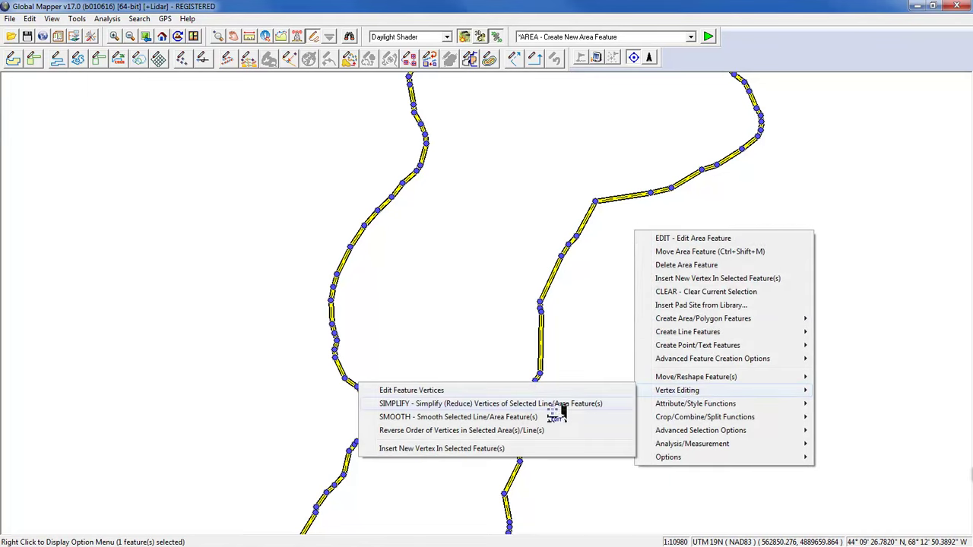
{"action": "left_click", "coordinate": [457, 448]}
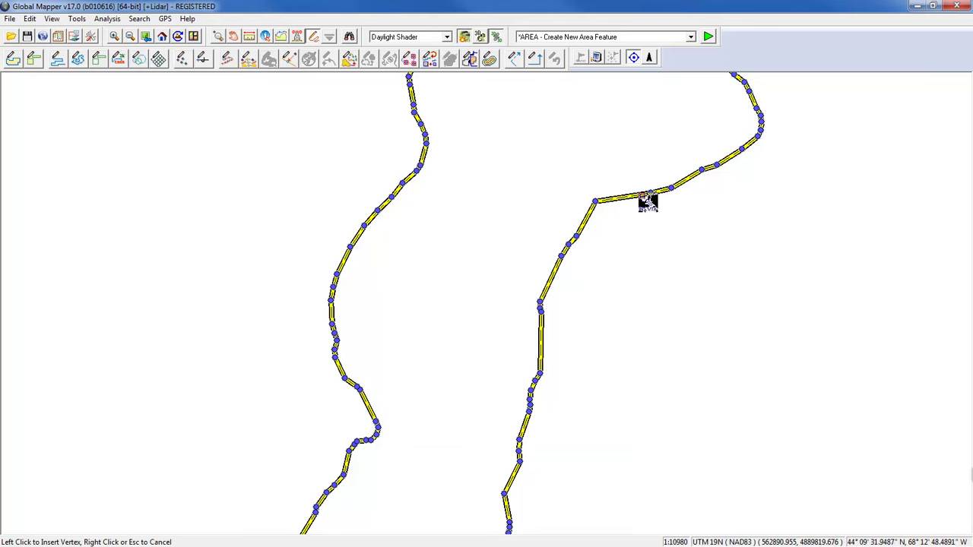
{"action": "left_click", "coordinate": [622, 198]}
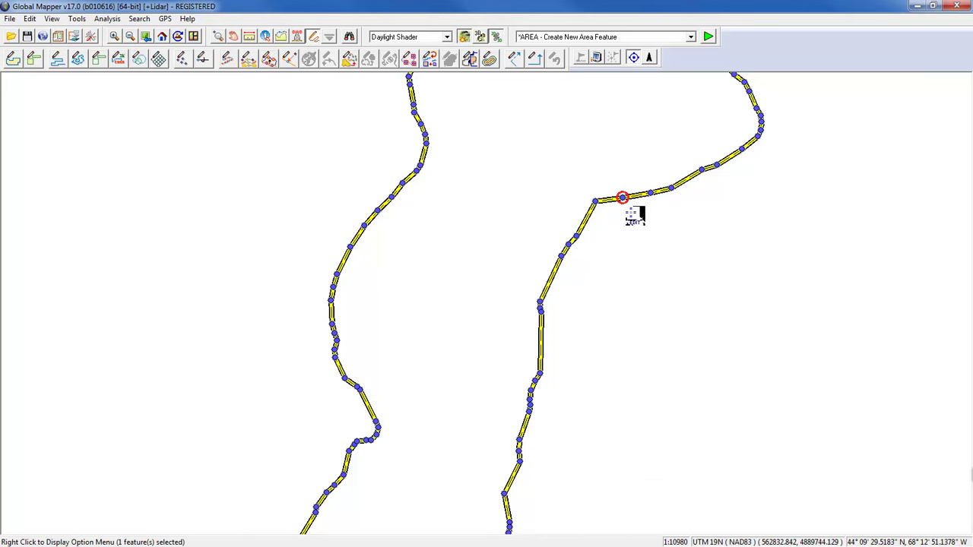
Step: Move the inserted vertex a short distance southeast, out from the shoreline, and deselect the island
{"action": "right_click", "coordinate": [630, 213]}
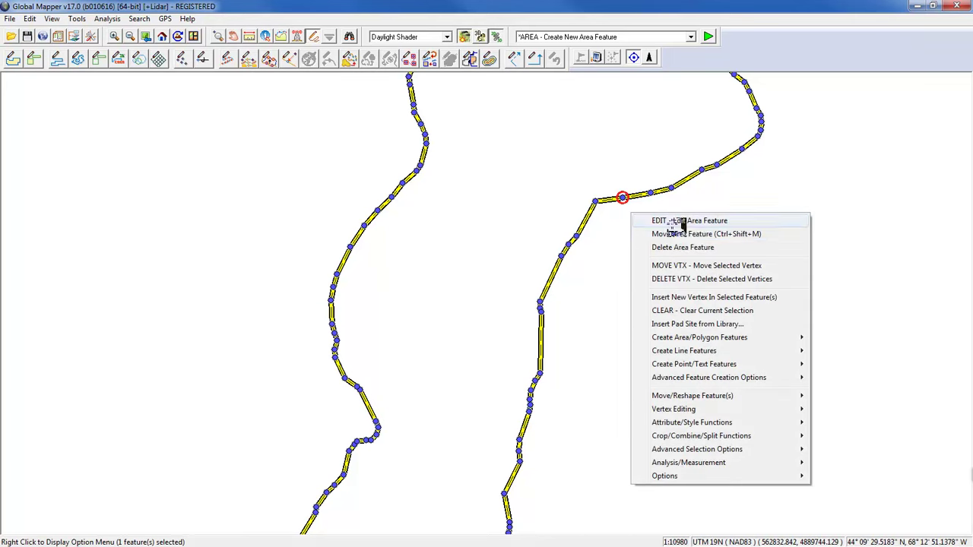
{"action": "left_click", "coordinate": [698, 265]}
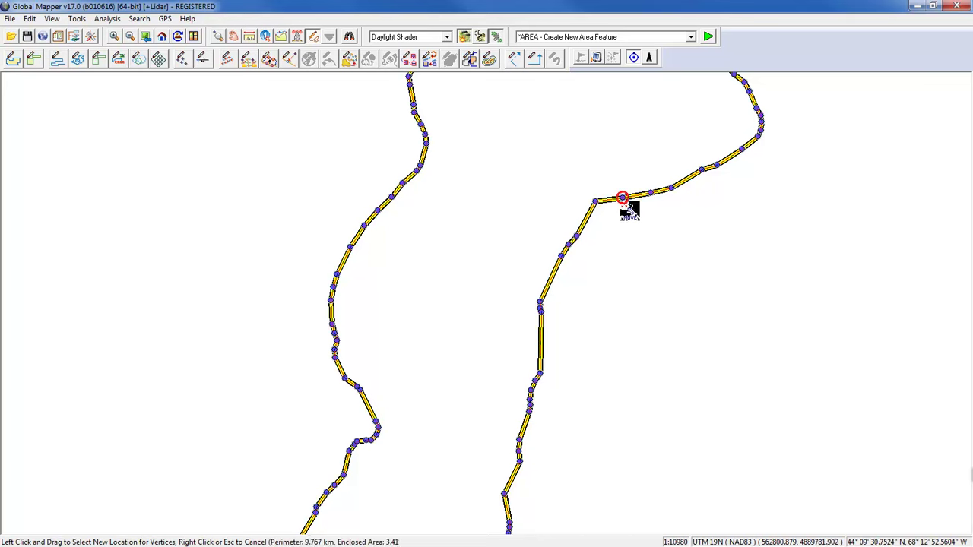
{"action": "left_click_drag", "start_coordinate": [624, 200], "coordinate": [630, 215]}
{"action": "left_click", "coordinate": [659, 239]}
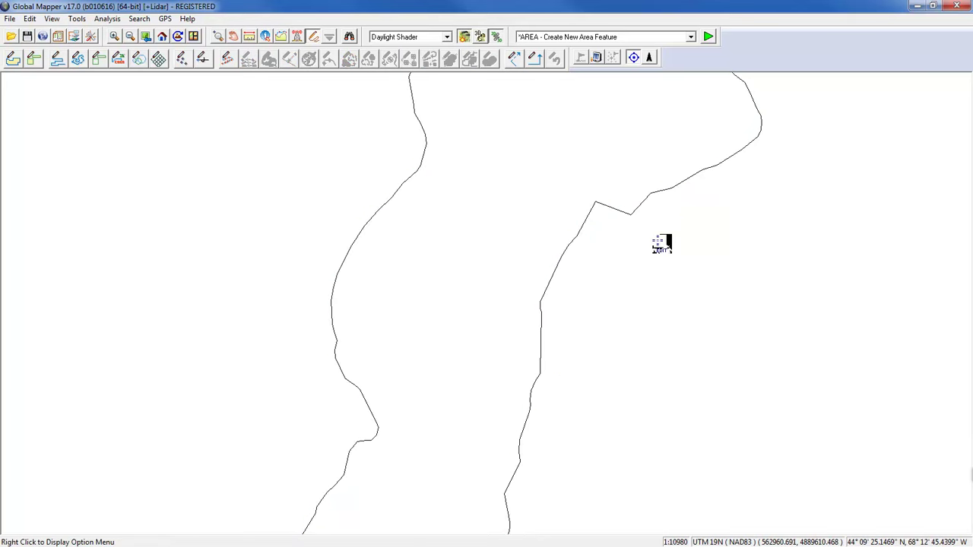
Step: Select the four vertices northeast of the new notch, examine their entries in the Feature Vertex List, and close it without changes
{"action": "left_click", "coordinate": [634, 215]}
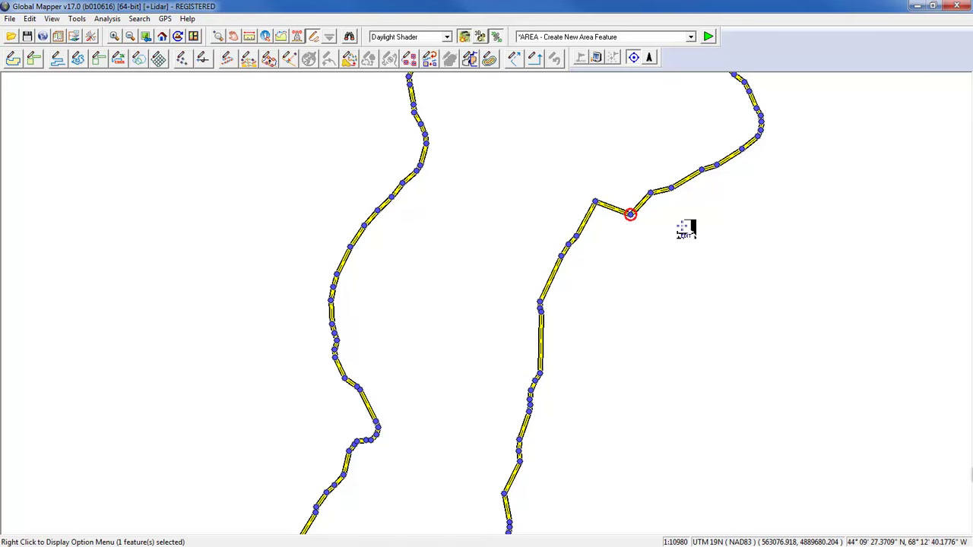
{"action": "left_click_drag", "start_coordinate": [627, 149], "coordinate": [725, 201]}
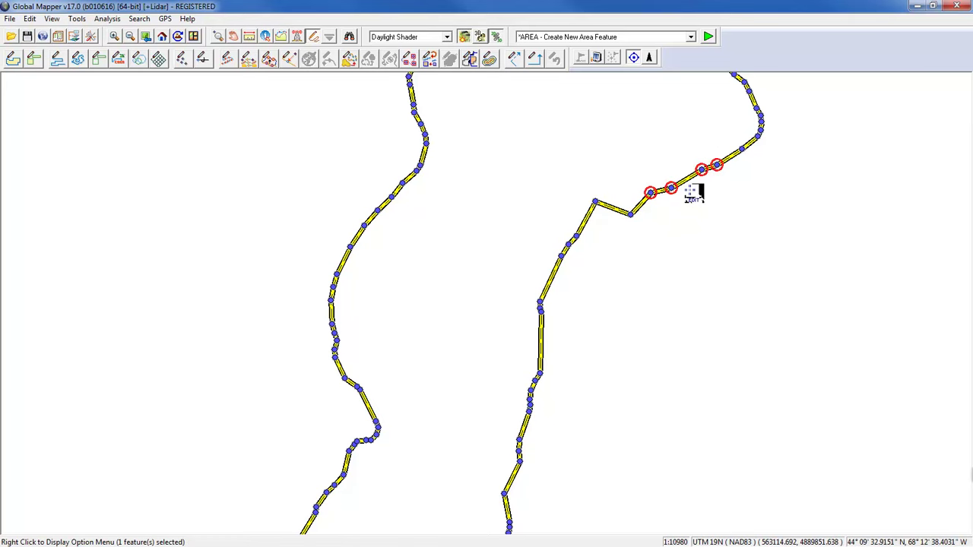
{"action": "right_click", "coordinate": [693, 195]}
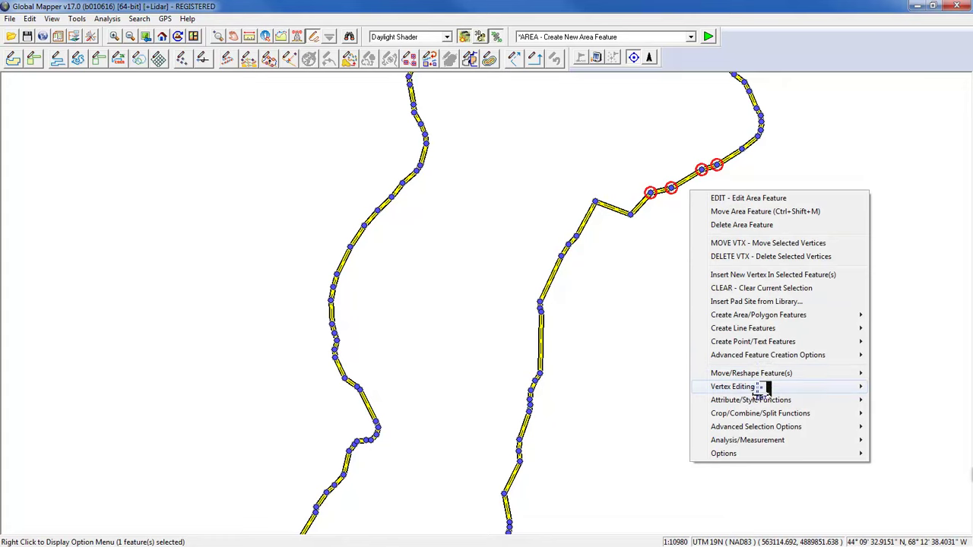
{"action": "mouse_move", "coordinate": [760, 387]}
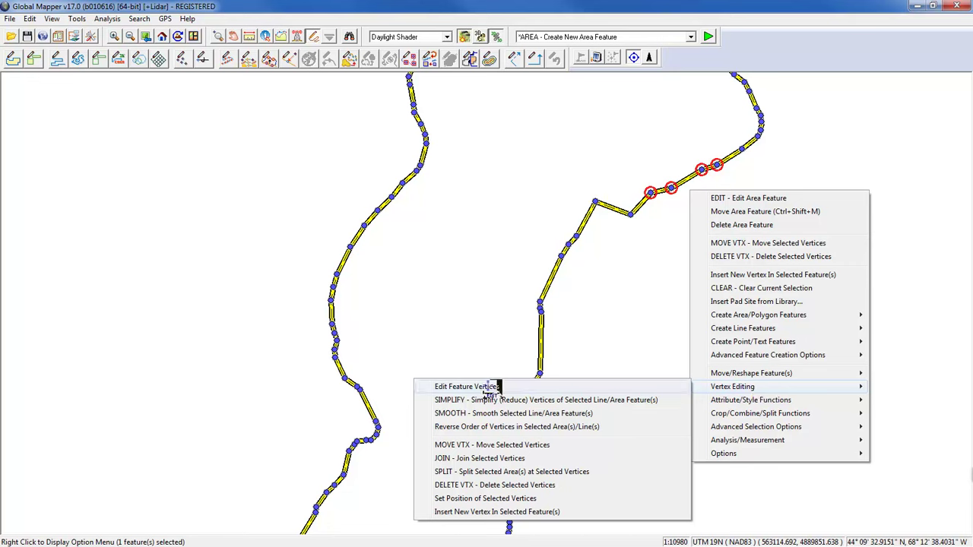
{"action": "left_click", "coordinate": [465, 386]}
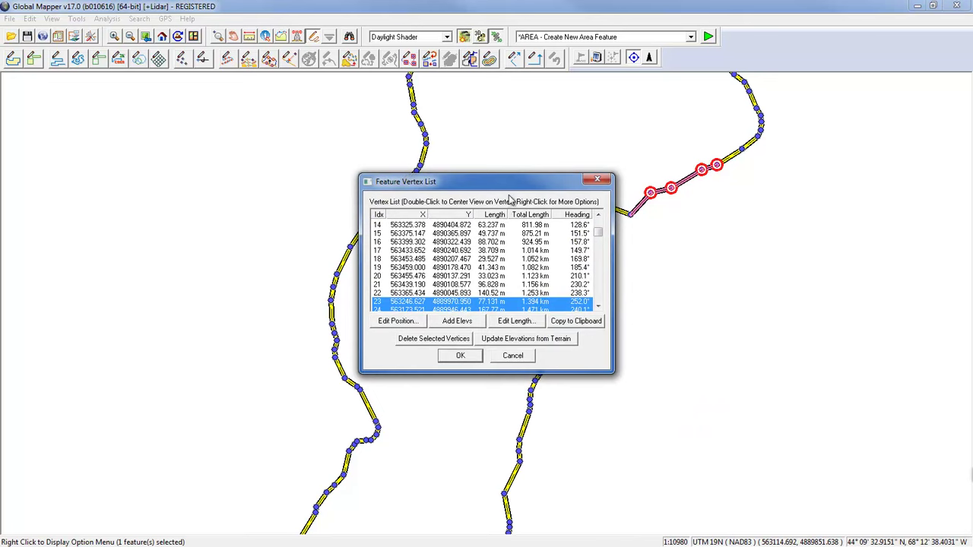
{"action": "left_click_drag", "start_coordinate": [507, 187], "coordinate": [394, 186]}
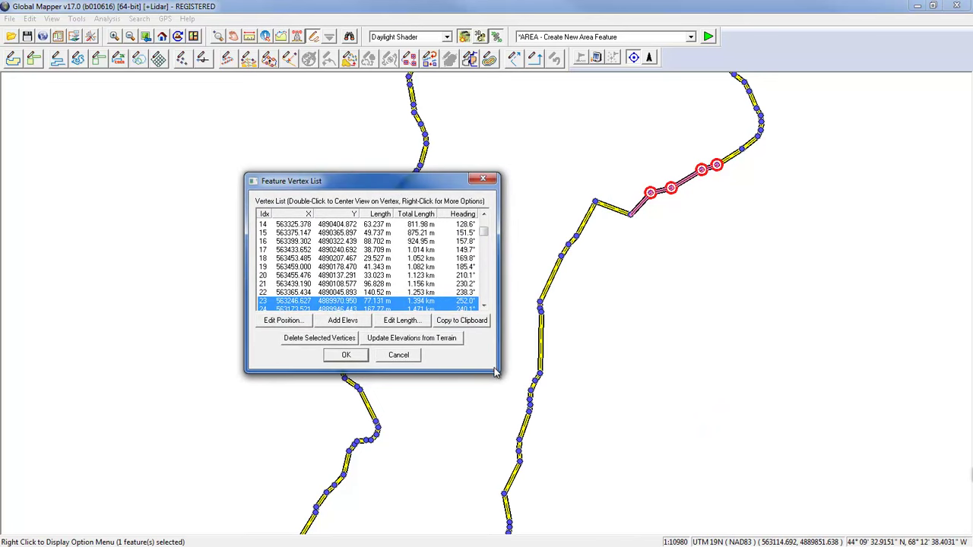
{"action": "left_click_drag", "start_coordinate": [494, 372], "coordinate": [500, 432]}
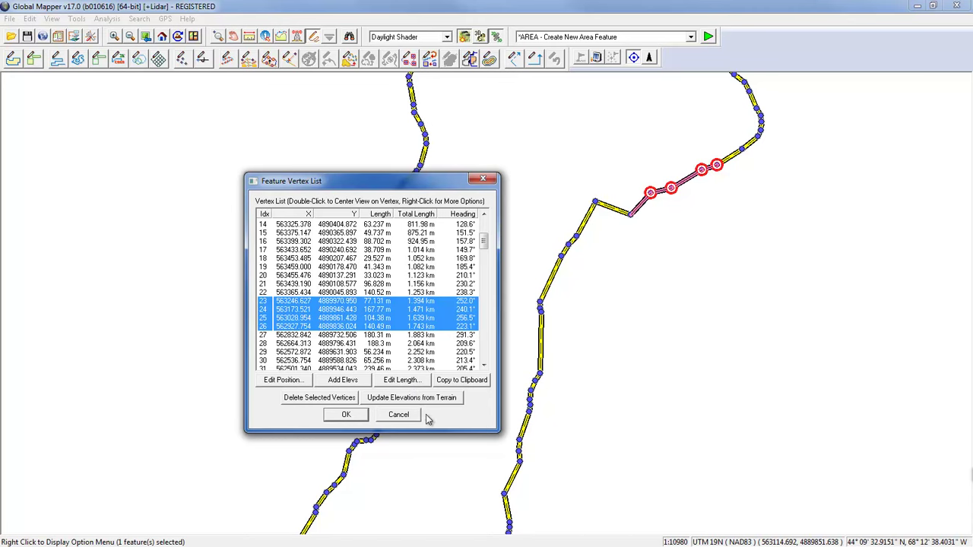
{"action": "left_click", "coordinate": [411, 415]}
{"action": "left_click", "coordinate": [618, 325]}
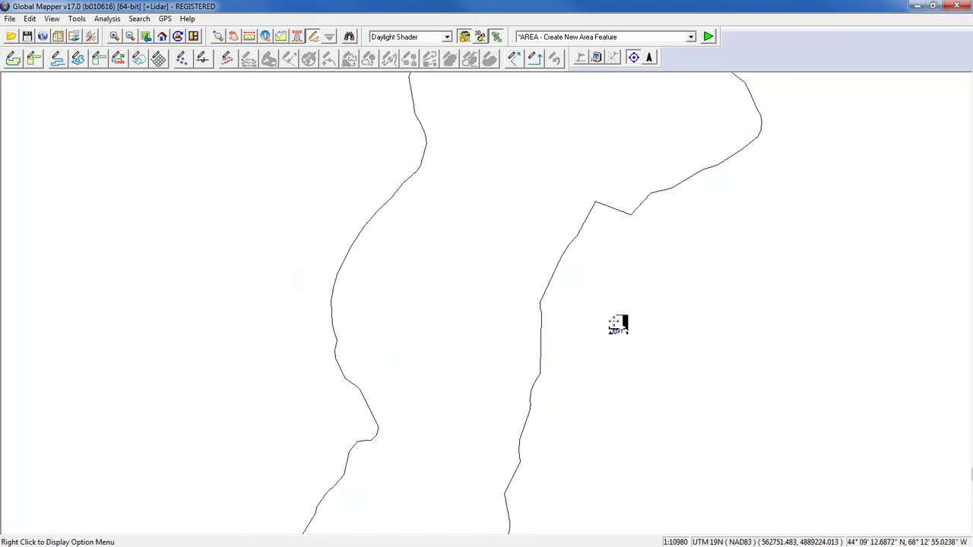
Step: Select the whole island area again and smooth its outline
{"action": "scroll", "coordinate": [618, 325], "scroll_direction": "down", "scroll_amount": 3}
{"action": "left_click", "coordinate": [585, 311]}
{"action": "right_click", "coordinate": [653, 297]}
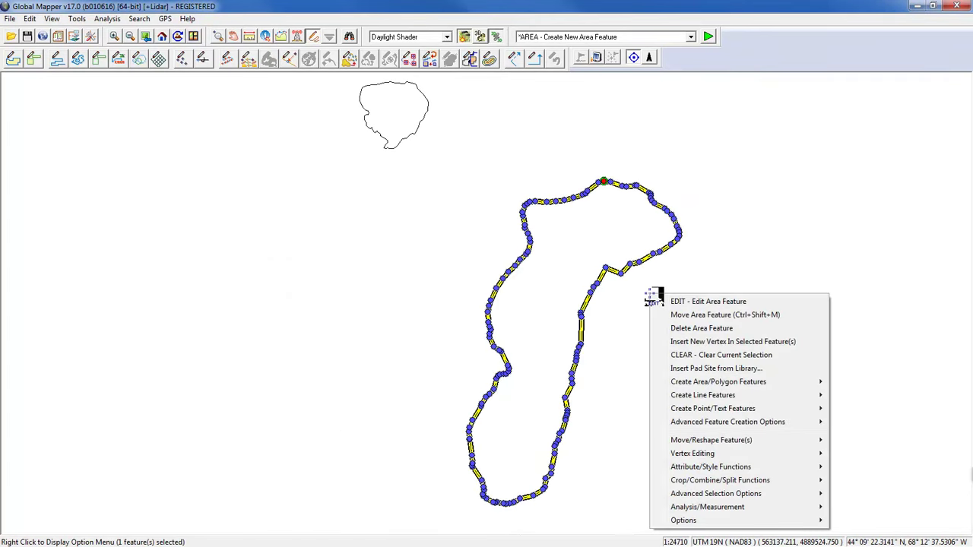
{"action": "mouse_move", "coordinate": [727, 455]}
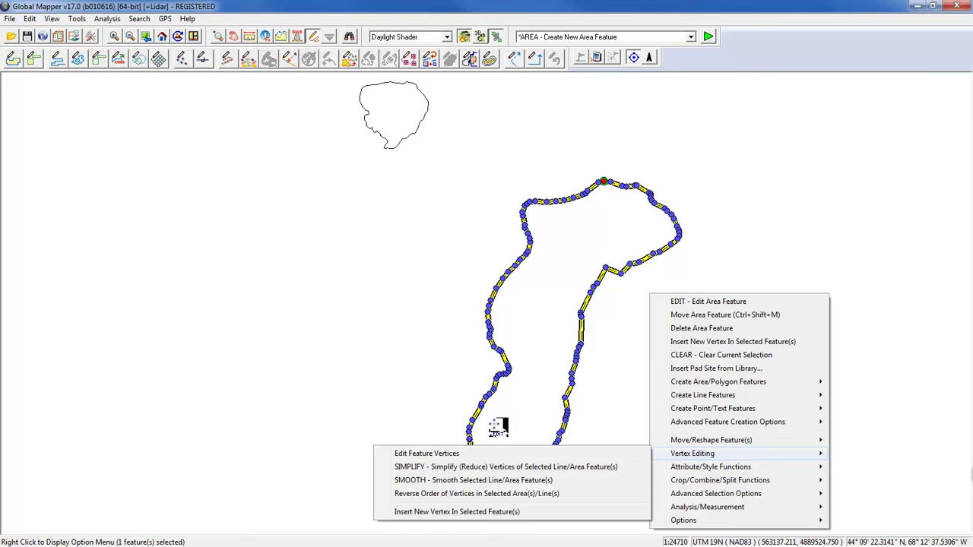
{"action": "left_click", "coordinate": [481, 480]}
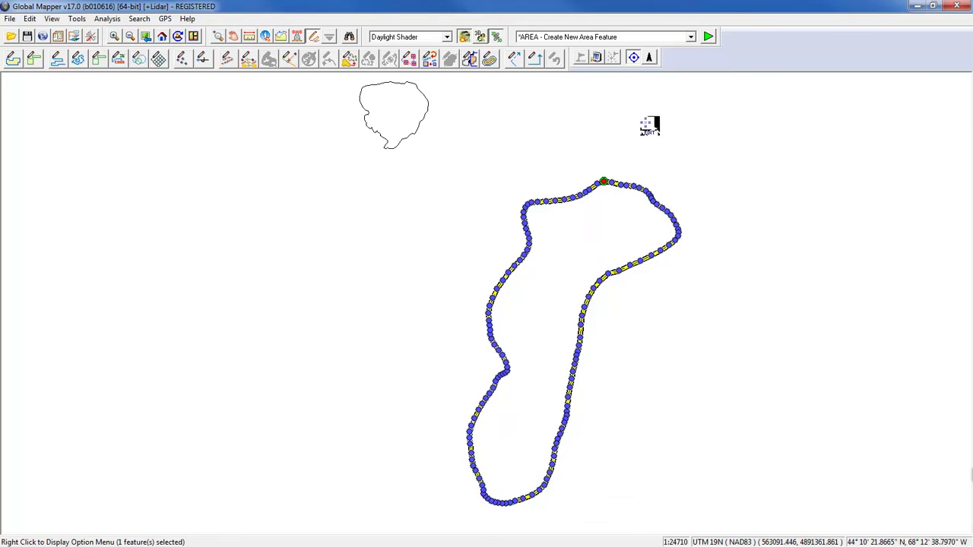
Step: Choose SMOOTH - Smooth Selected Line/Area Feature(s) as the favorite command and run it ten times on the island
{"action": "left_click", "coordinate": [688, 36]}
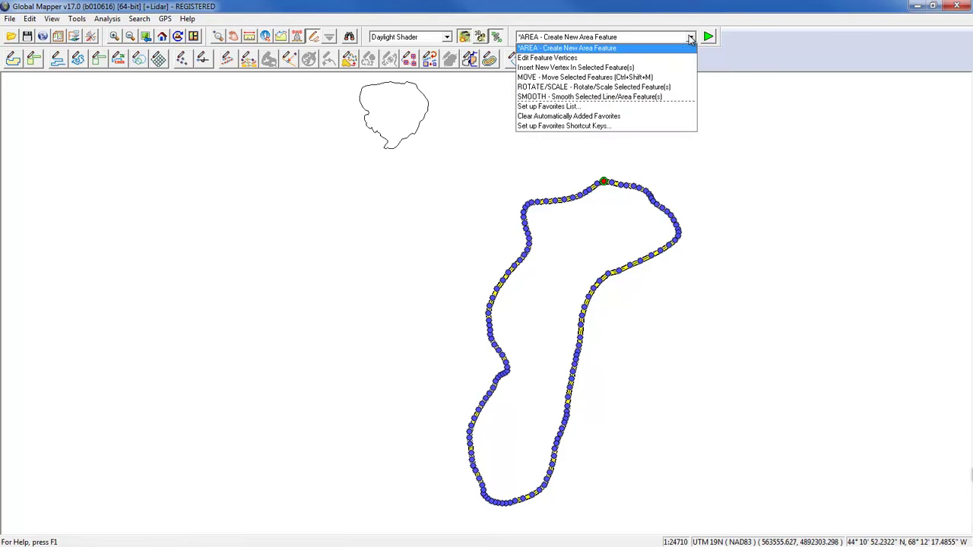
{"action": "left_click", "coordinate": [561, 97]}
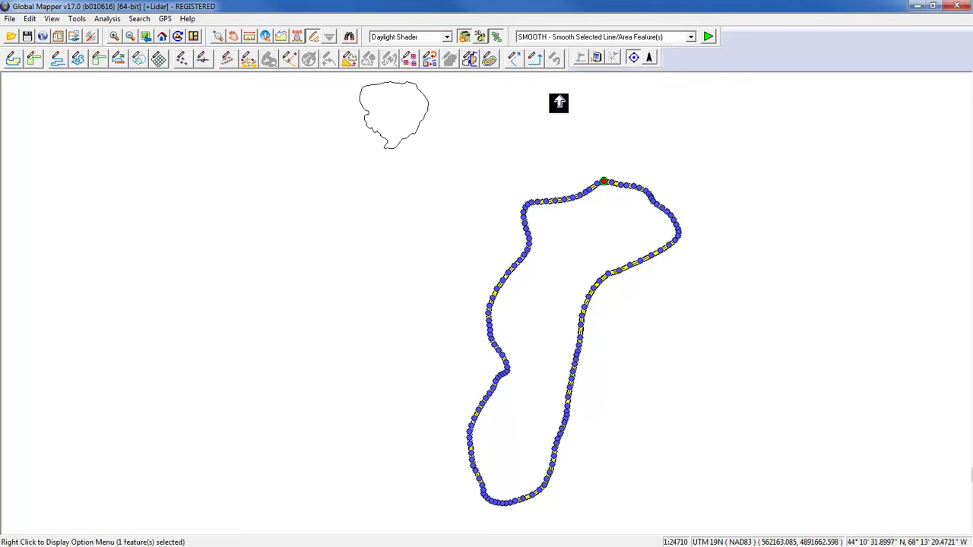
{"action": "left_click", "coordinate": [708, 37]}
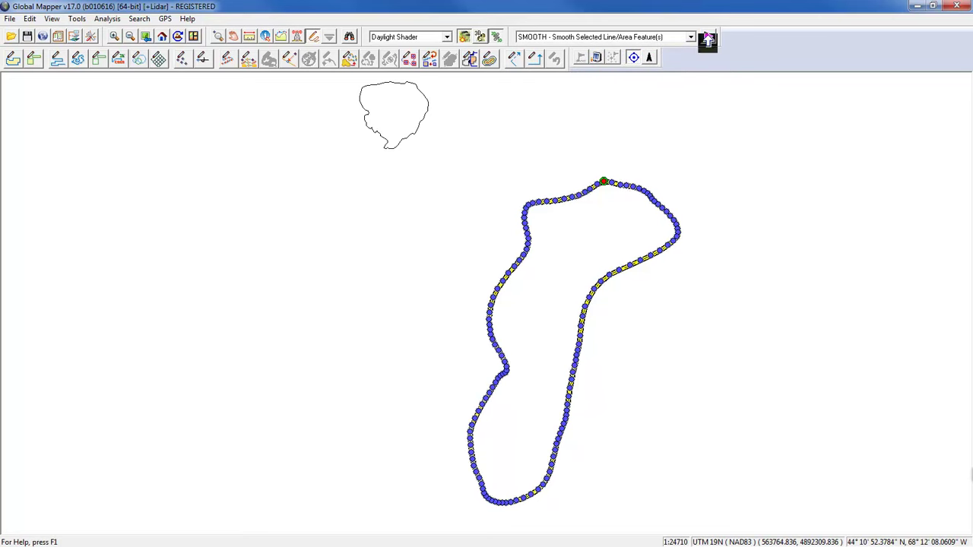
{"action": "left_click", "coordinate": [708, 37]}
{"action": "left_click", "coordinate": [708, 36]}
{"action": "left_click", "coordinate": [707, 37]}
{"action": "left_click", "coordinate": [708, 36]}
{"action": "left_click", "coordinate": [708, 37]}
{"action": "left_click", "coordinate": [708, 37]}
{"action": "left_click", "coordinate": [707, 36]}
{"action": "left_click", "coordinate": [708, 36]}
{"action": "left_click", "coordinate": [708, 36]}
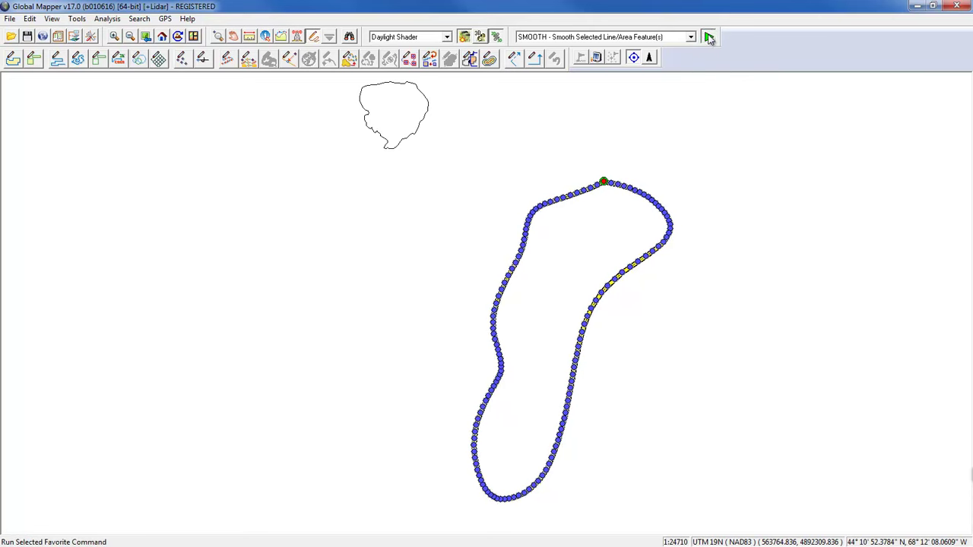
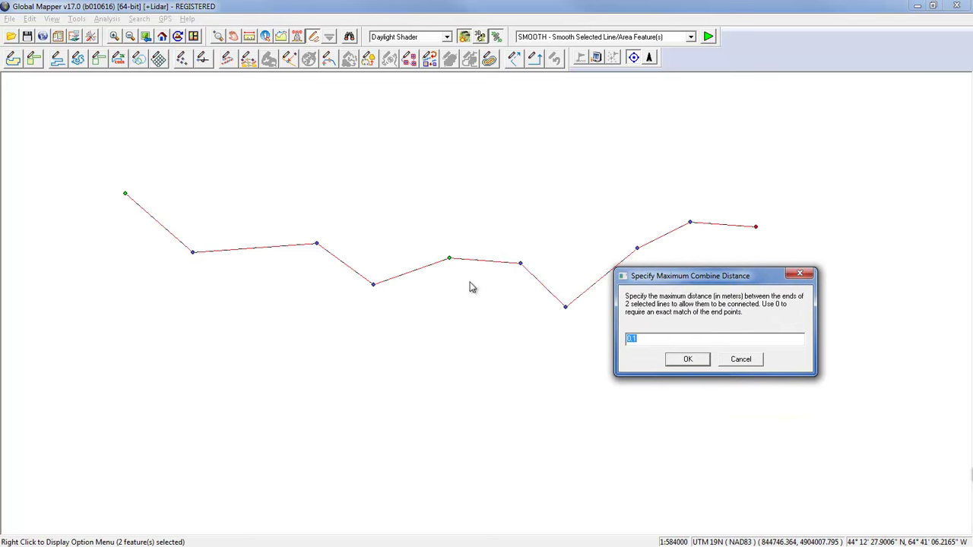
Step: Combine the two selected lines with a maximum distance of 10 meters, regardless of attribute set, and delete the combined line
{"action": "left_click", "coordinate": [633, 339]}
{"action": "double_click", "coordinate": [632, 339]}
{"action": "type", "text": "10"}
{"action": "left_click", "coordinate": [686, 361]}
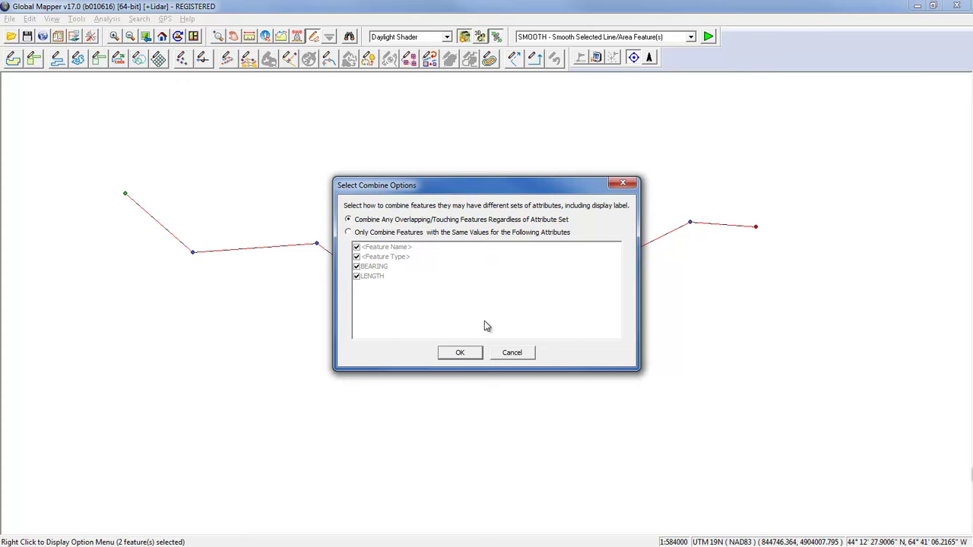
{"action": "left_click", "coordinate": [465, 354]}
{"action": "left_click", "coordinate": [601, 280]}
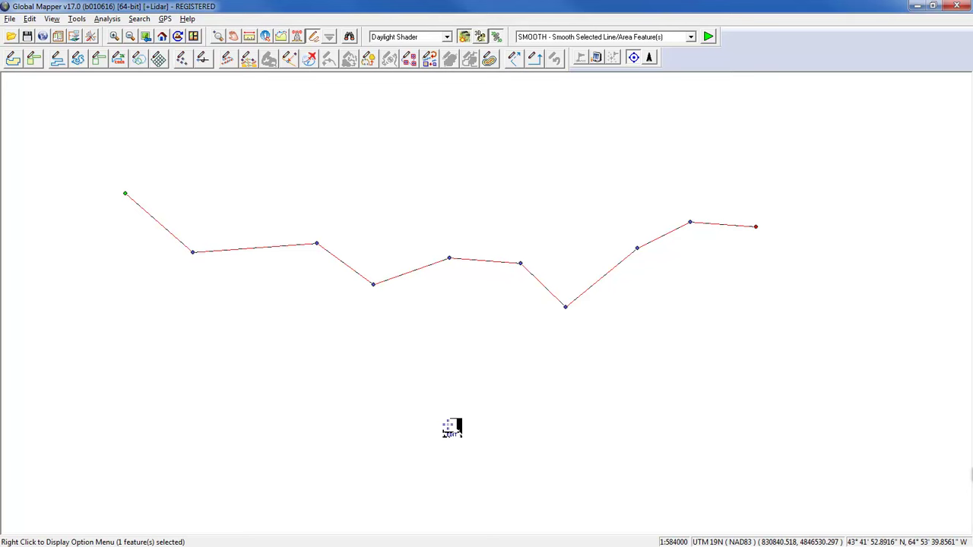
{"action": "key", "text": "Delete"}
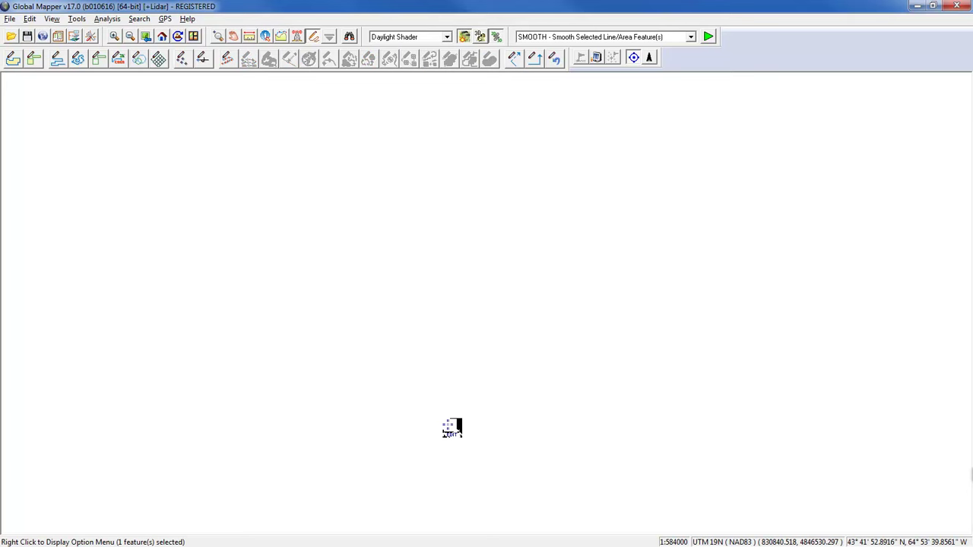
Step: Select the block of twelve towns on Maine's eastern border and turn off Always Render Vertices for Selected Features
{"action": "scroll", "coordinate": [301, 158], "scroll_direction": "down", "scroll_amount": 2}
{"action": "scroll", "coordinate": [301, 158], "scroll_direction": "down", "scroll_amount": 2}
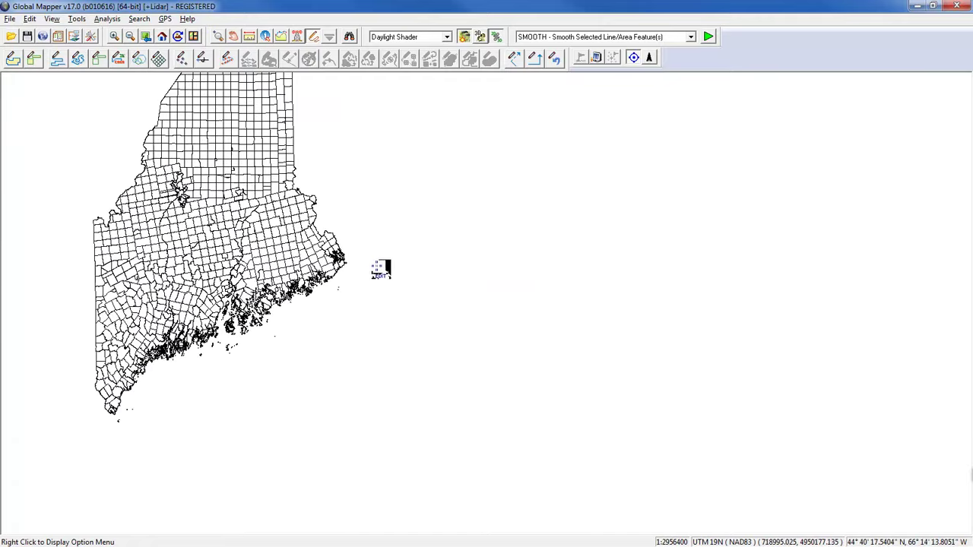
{"action": "scroll", "coordinate": [298, 166], "scroll_direction": "up", "scroll_amount": 2}
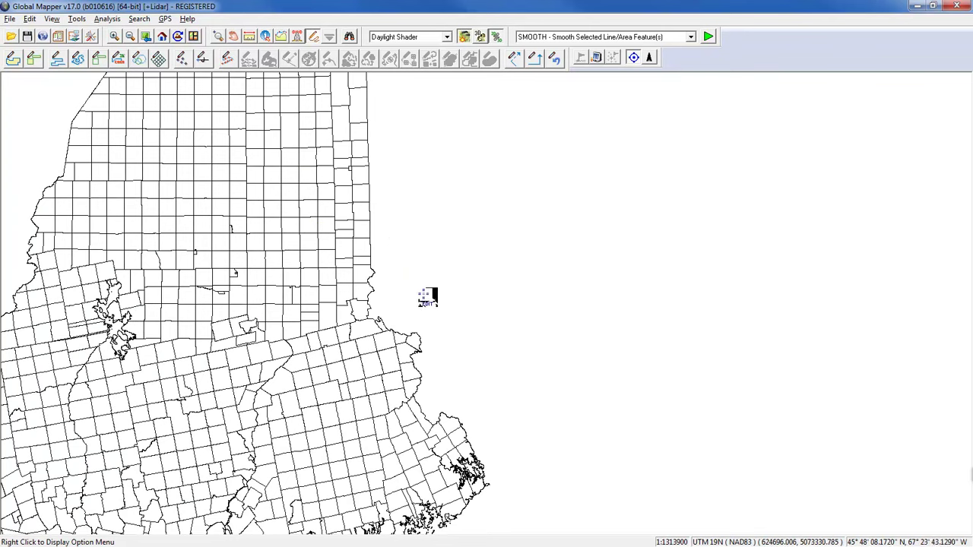
{"action": "left_click_drag", "start_coordinate": [391, 227], "coordinate": [321, 287]}
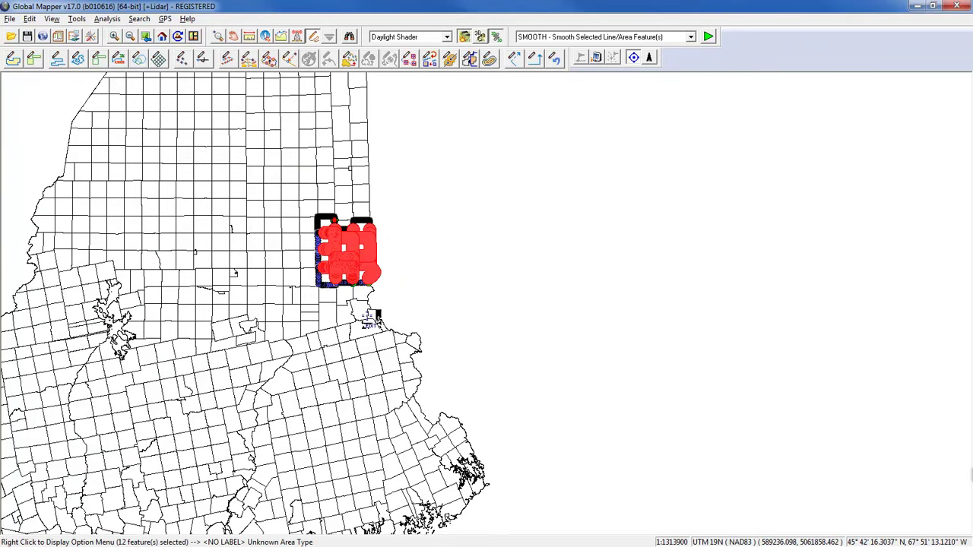
{"action": "right_click", "coordinate": [532, 210]}
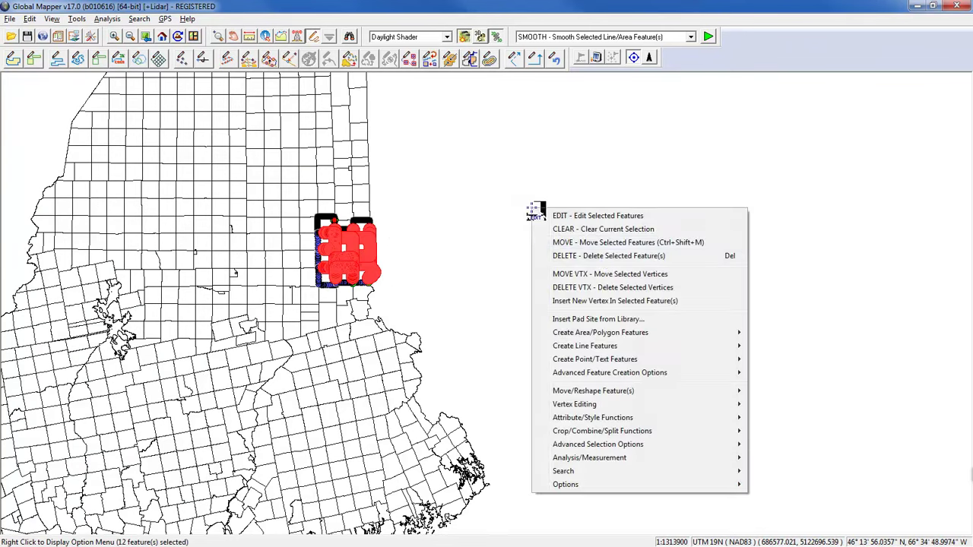
{"action": "mouse_move", "coordinate": [579, 487]}
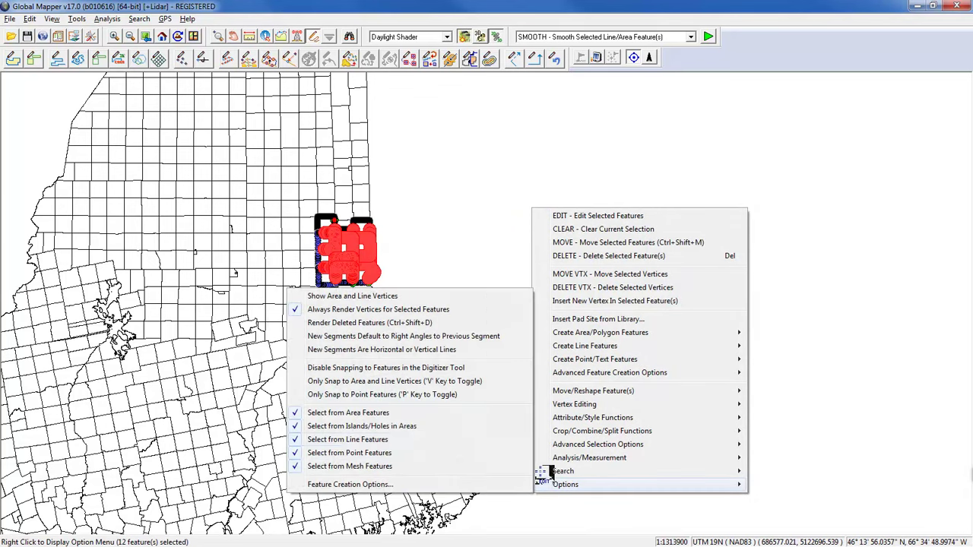
{"action": "left_click", "coordinate": [456, 308]}
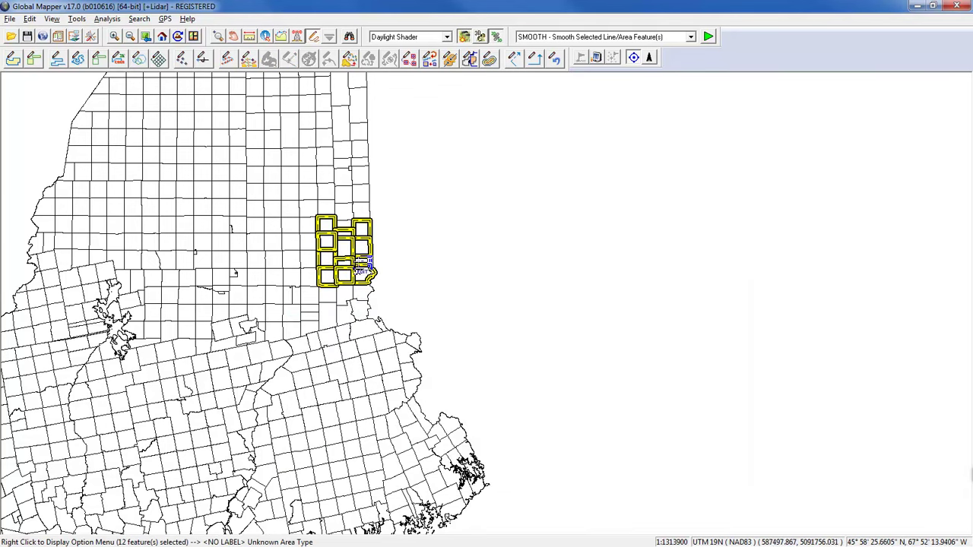
Step: Combine the twelve selected town areas regardless of attribute set, and check the merged area by selecting it and a neighboring town
{"action": "scroll", "coordinate": [346, 262], "scroll_direction": "up", "scroll_amount": 1}
{"action": "scroll", "coordinate": [345, 262], "scroll_direction": "up", "scroll_amount": 1}
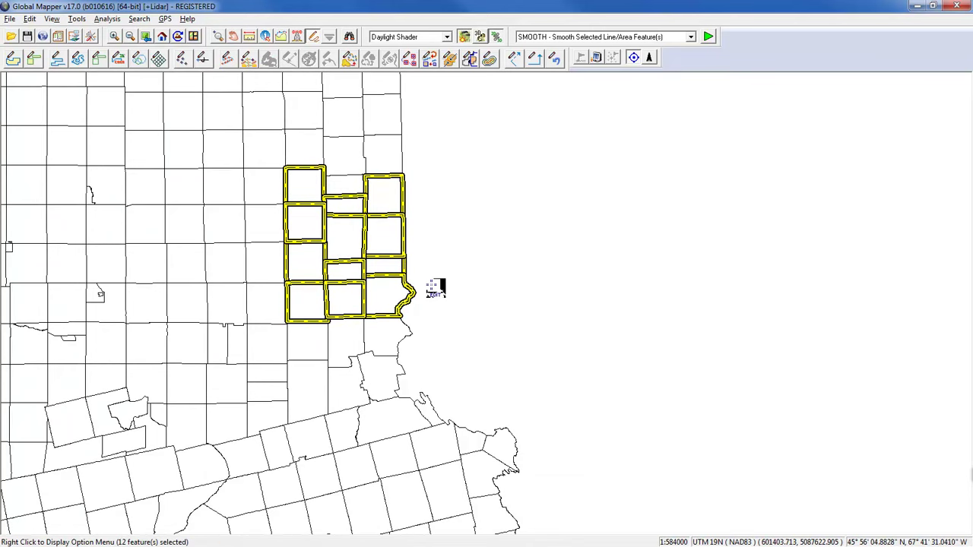
{"action": "right_click", "coordinate": [553, 144]}
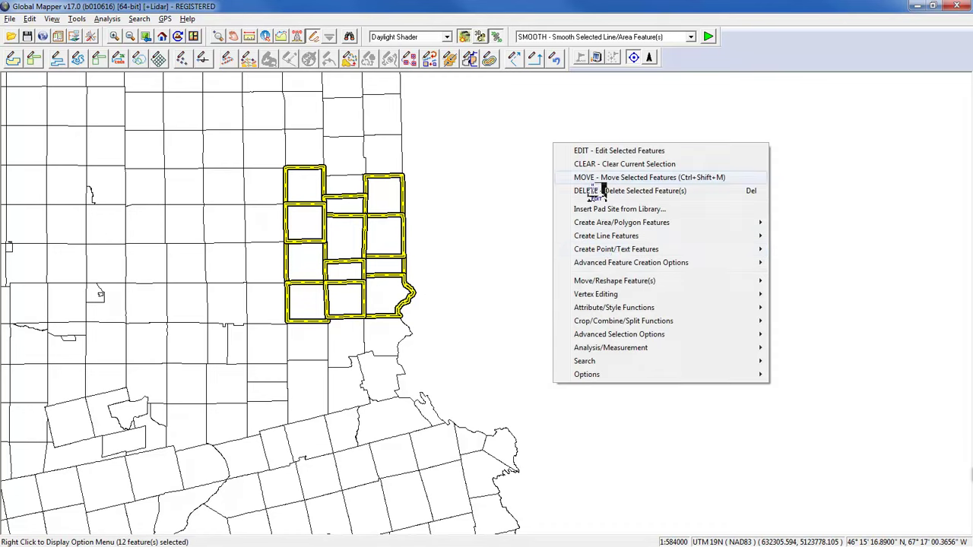
{"action": "mouse_move", "coordinate": [627, 323]}
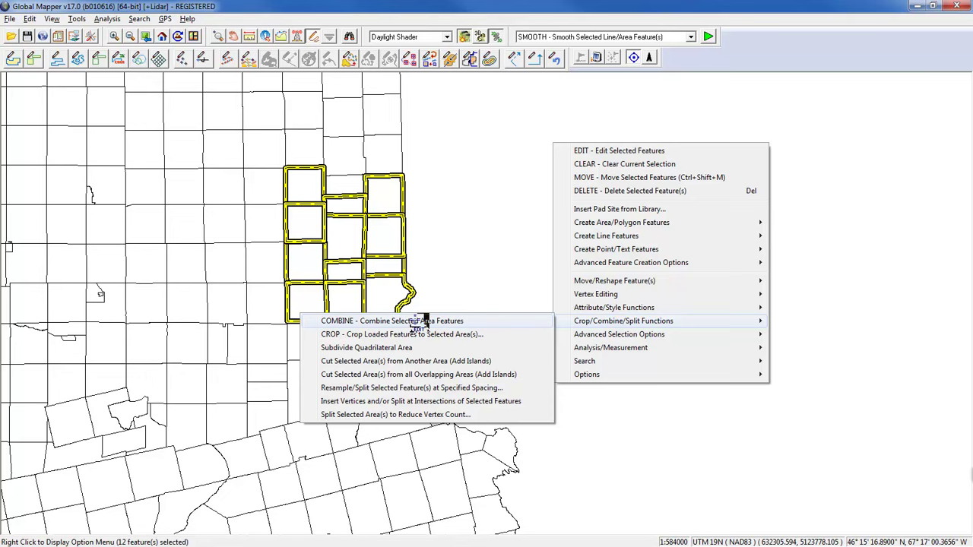
{"action": "left_click", "coordinate": [420, 320]}
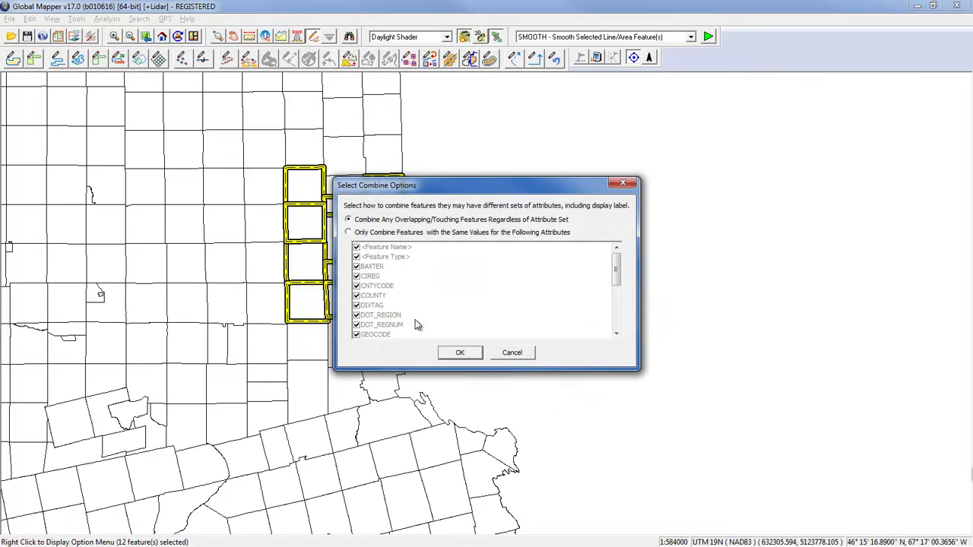
{"action": "left_click", "coordinate": [460, 353]}
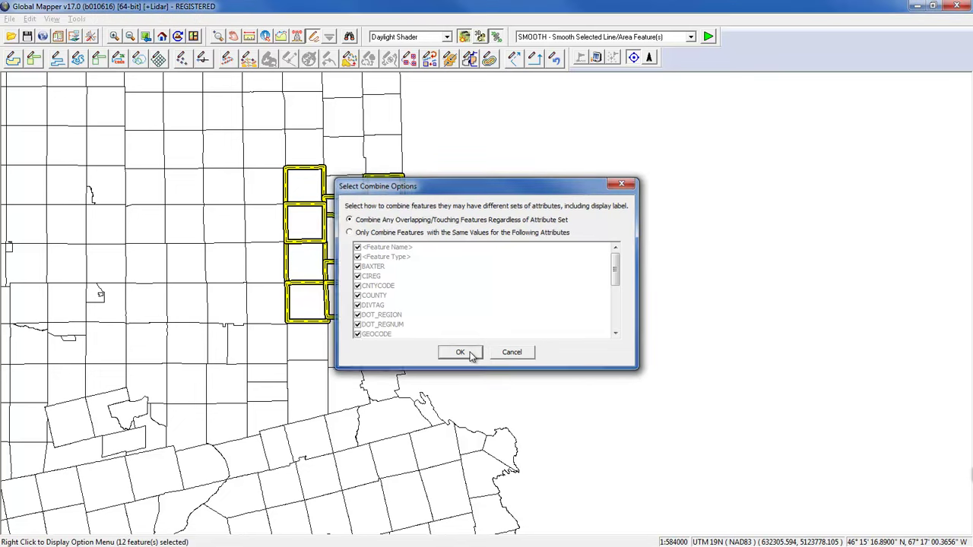
{"action": "left_click", "coordinate": [550, 359]}
{"action": "left_click", "coordinate": [387, 264]}
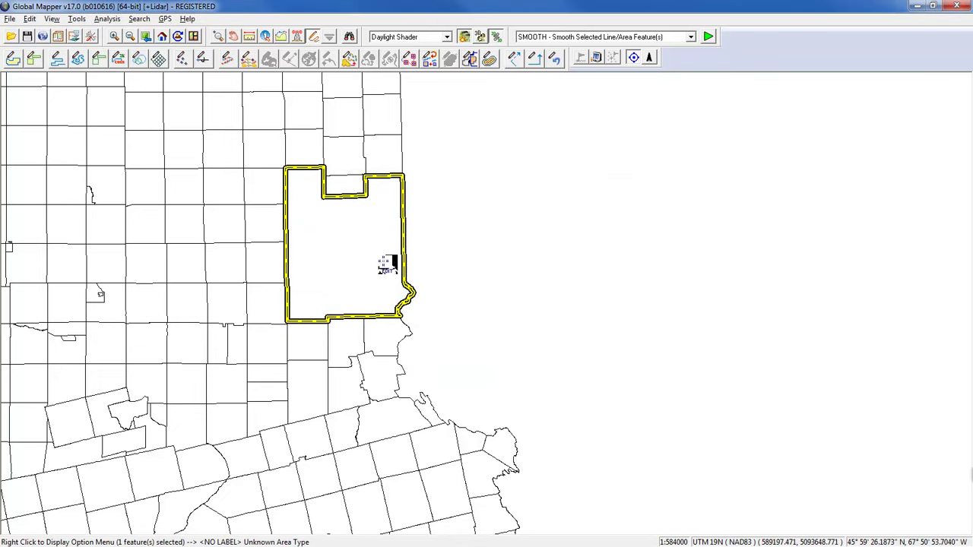
{"action": "left_click", "coordinate": [272, 233]}
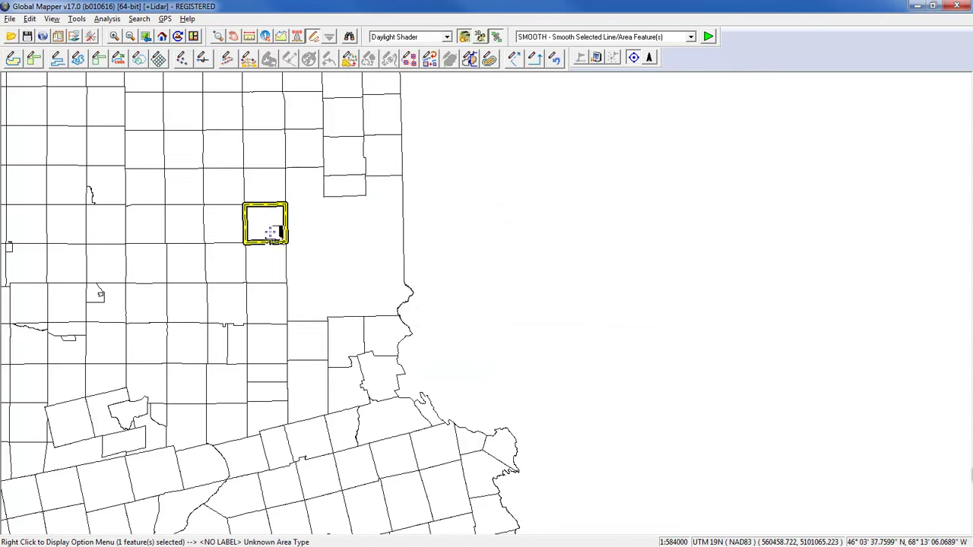
{"action": "left_click", "coordinate": [373, 233]}
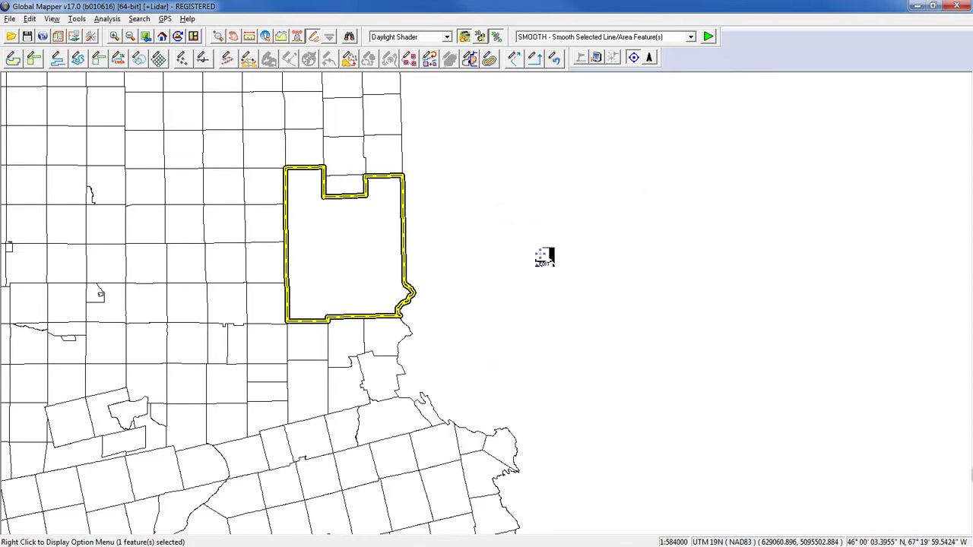
Step: Draw a straight Unknown Line Type line about 1.056 km long across the middle of the small oblong island off the coast
{"action": "left_click_drag", "start_coordinate": [539, 400], "coordinate": [522, 185]}
{"action": "left_click_drag", "start_coordinate": [557, 327], "coordinate": [514, 122]}
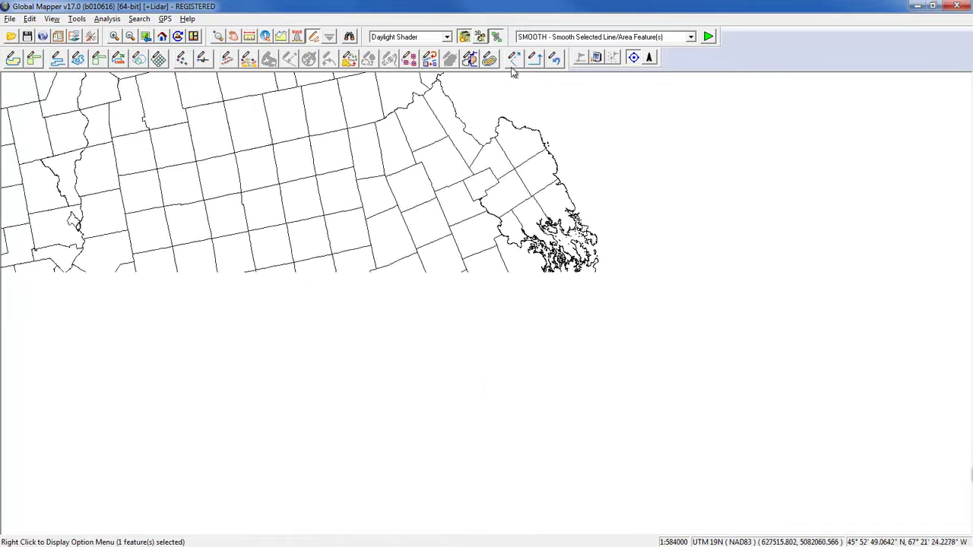
{"action": "left_click_drag", "start_coordinate": [460, 446], "coordinate": [561, 282]}
{"action": "left_click_drag", "start_coordinate": [279, 452], "coordinate": [452, 281]}
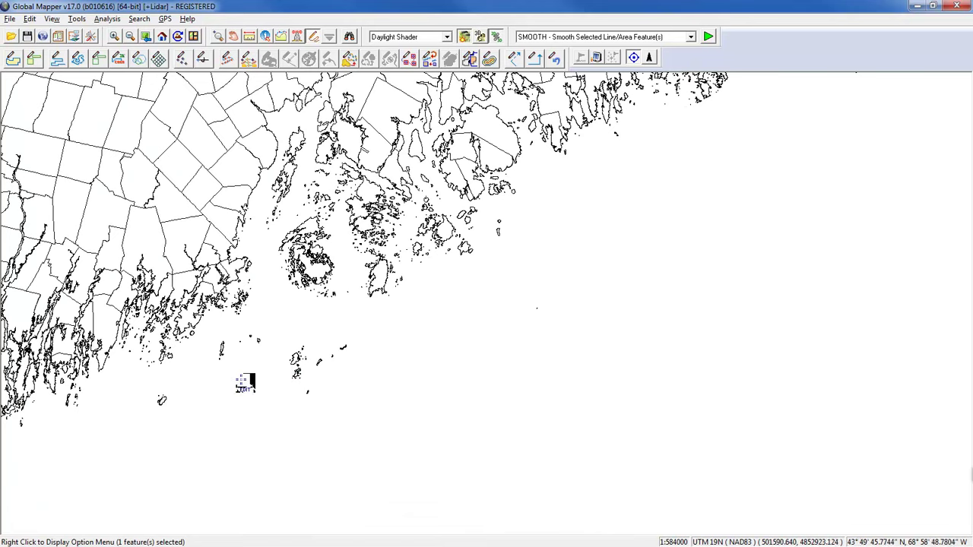
{"action": "scroll", "coordinate": [296, 363], "scroll_direction": "up", "scroll_amount": 3}
{"action": "scroll", "coordinate": [298, 363], "scroll_direction": "up", "scroll_amount": 1}
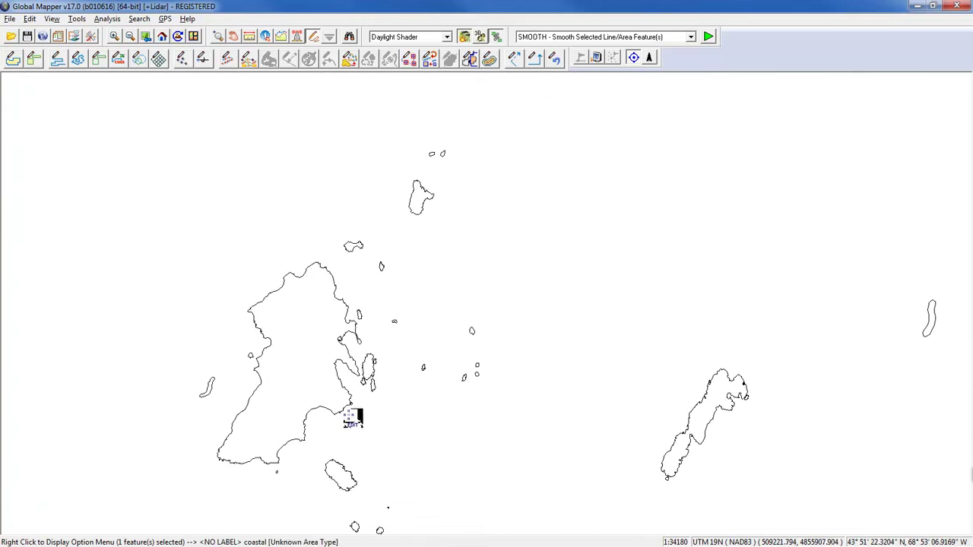
{"action": "scroll", "coordinate": [349, 485], "scroll_direction": "up", "scroll_amount": 1}
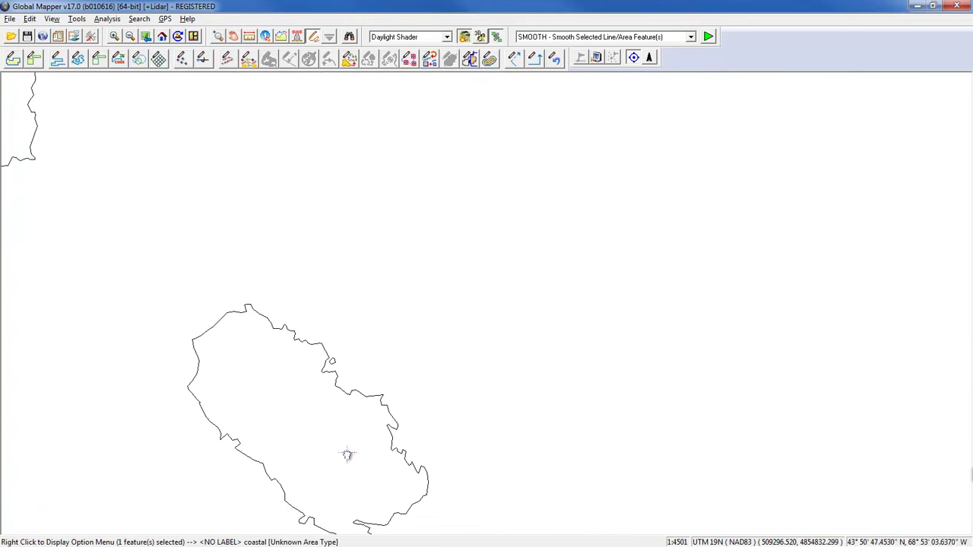
{"action": "left_click_drag", "start_coordinate": [343, 453], "coordinate": [343, 361]}
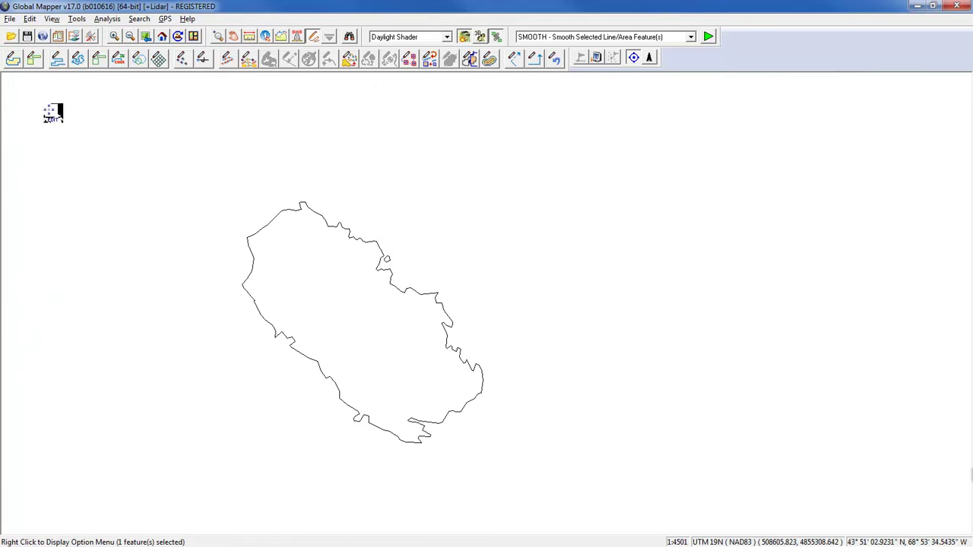
{"action": "left_click", "coordinate": [57, 59]}
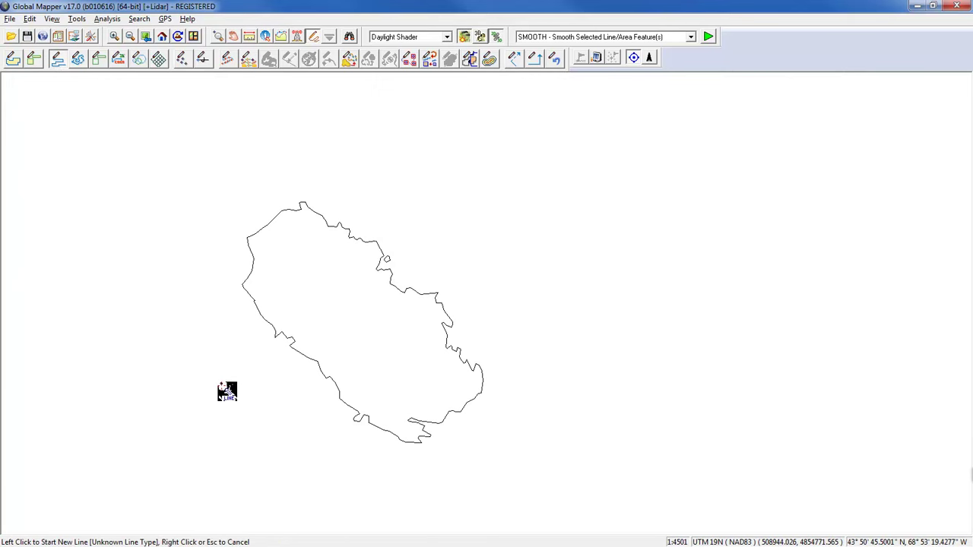
{"action": "left_click", "coordinate": [165, 383]}
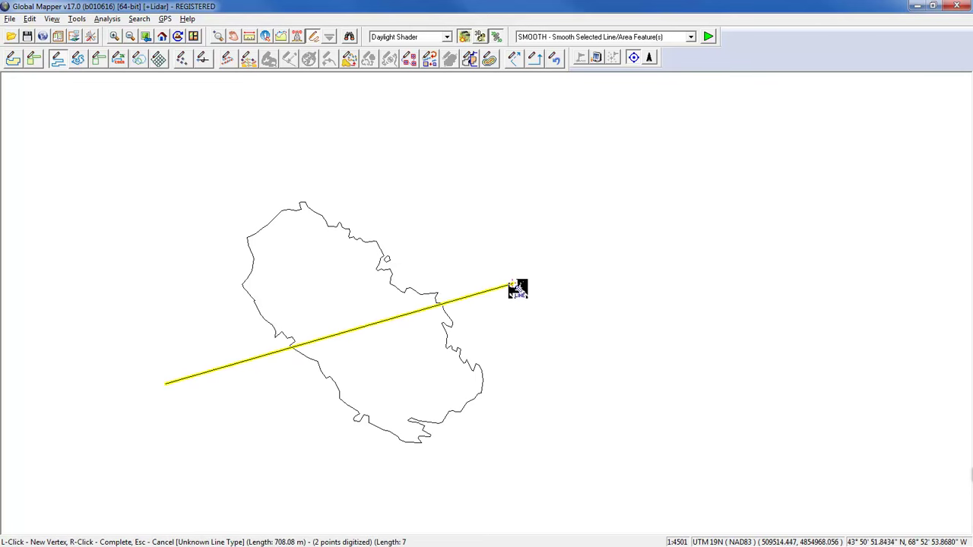
{"action": "right_click", "coordinate": [673, 207]}
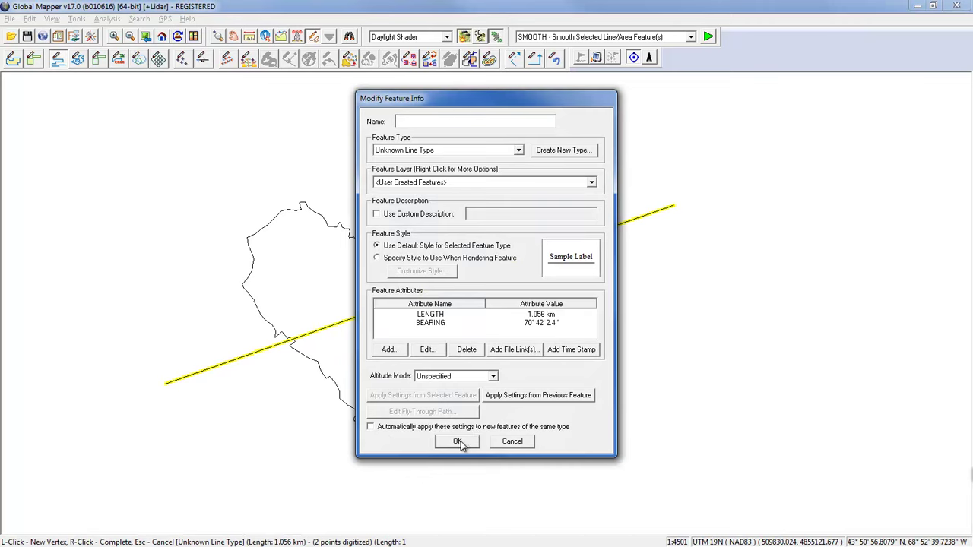
{"action": "left_click", "coordinate": [458, 442]}
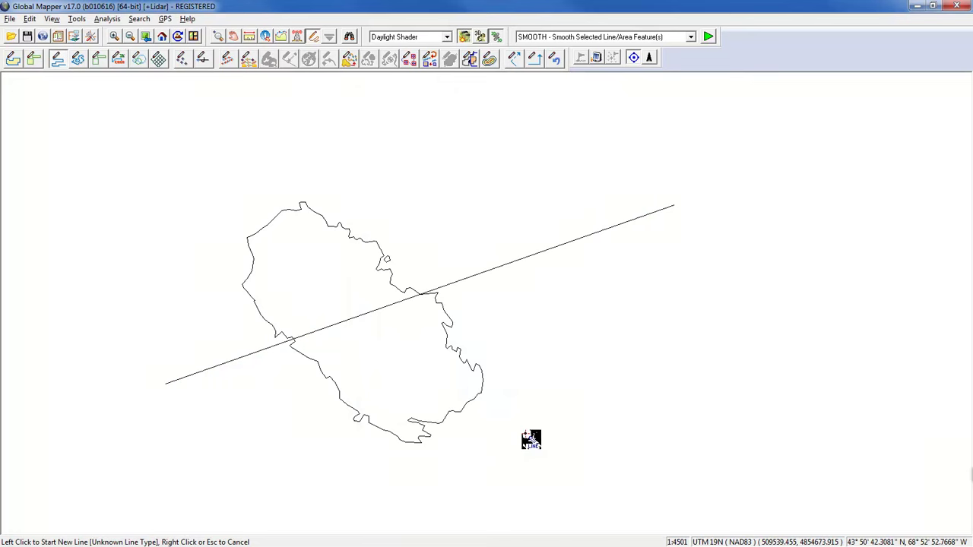
Step: Select the island area together with the crossing line and crop the selected area to the selected line
{"action": "left_click", "coordinate": [315, 38]}
{"action": "left_click", "coordinate": [327, 266]}
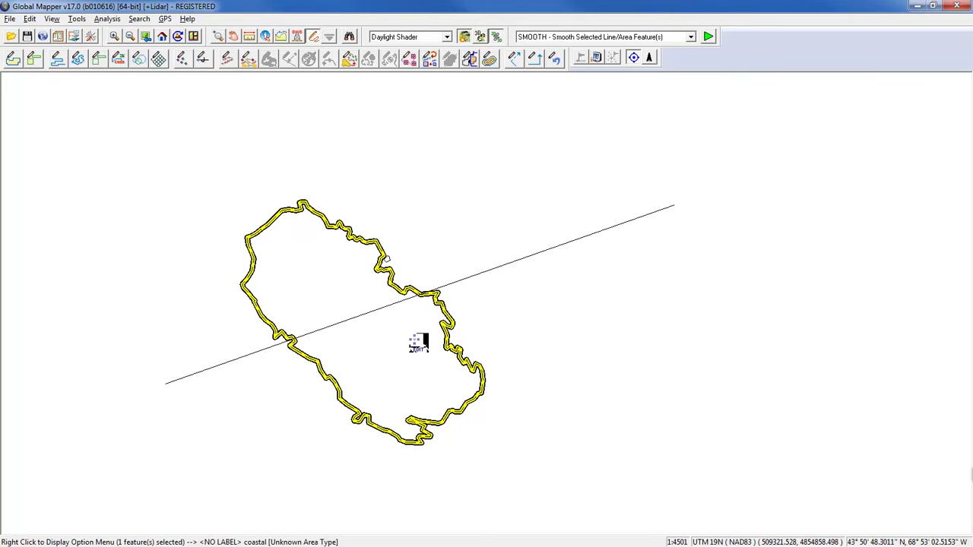
{"action": "left_click", "coordinate": [535, 330]}
{"action": "left_click_drag", "start_coordinate": [464, 234], "coordinate": [376, 364]}
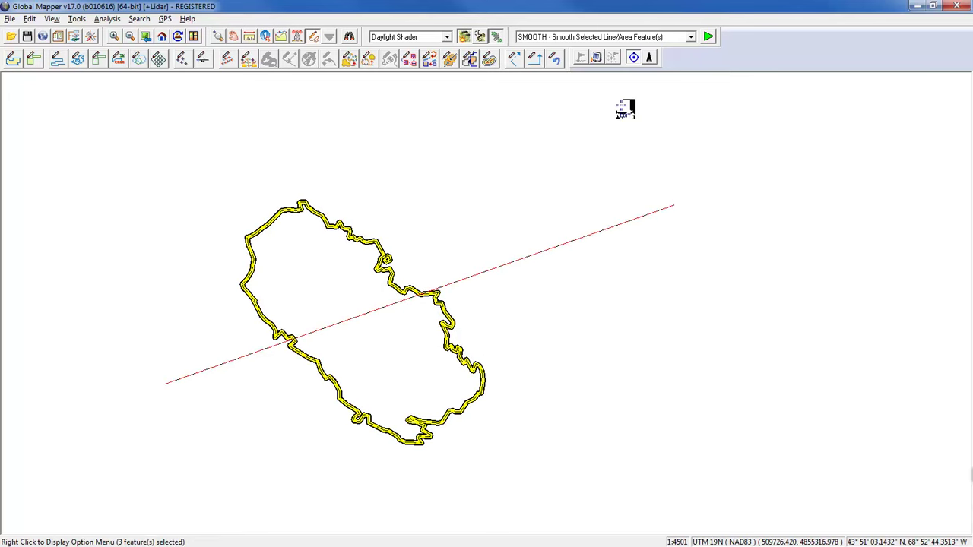
{"action": "right_click", "coordinate": [602, 119]}
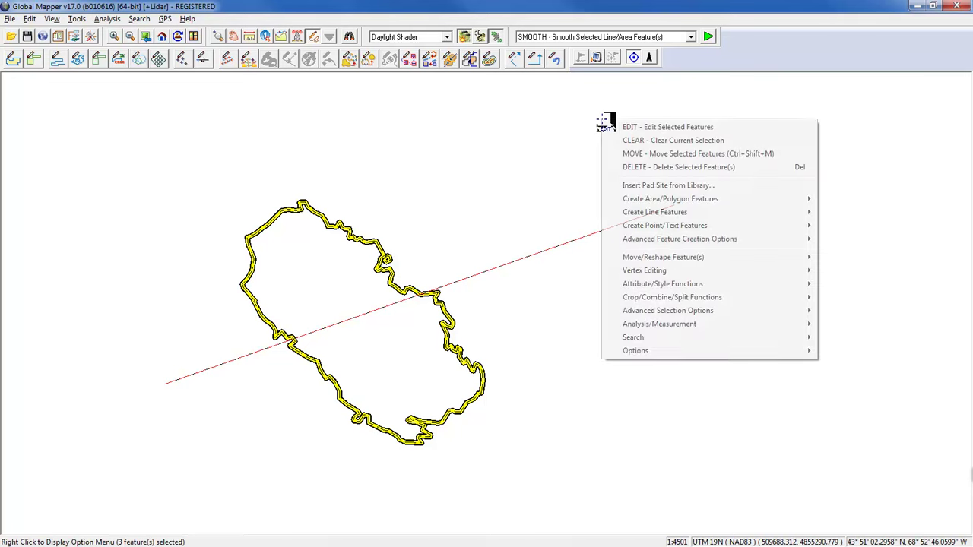
{"action": "mouse_move", "coordinate": [672, 296]}
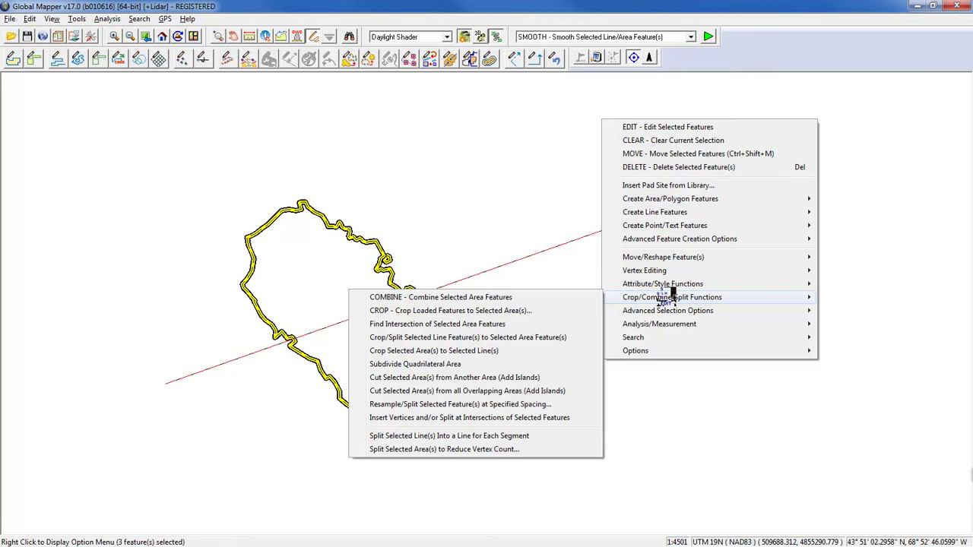
{"action": "left_click", "coordinate": [487, 350]}
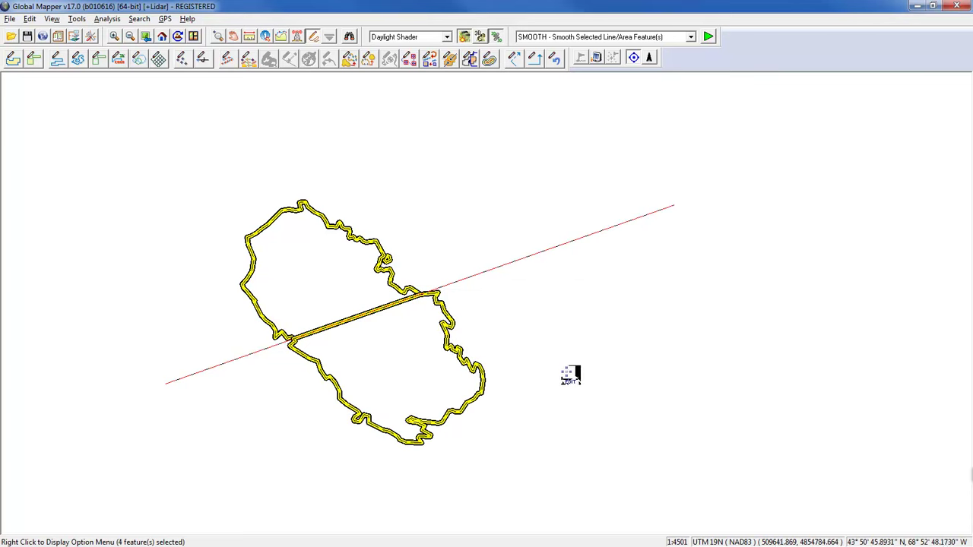
Step: Clear the selection and select the island's southern and northern parts in turn to check the split
{"action": "left_click", "coordinate": [580, 358]}
{"action": "left_click", "coordinate": [427, 375]}
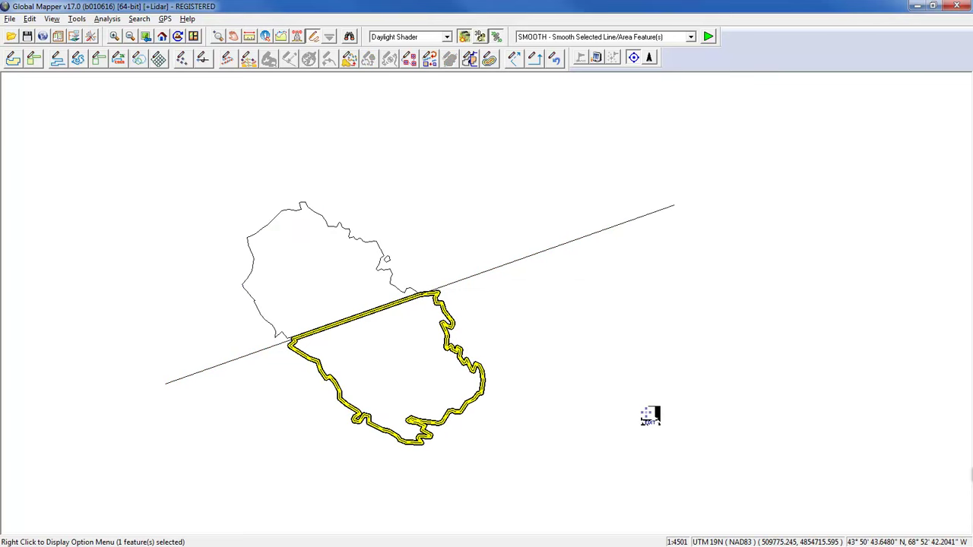
{"action": "left_click", "coordinate": [377, 298]}
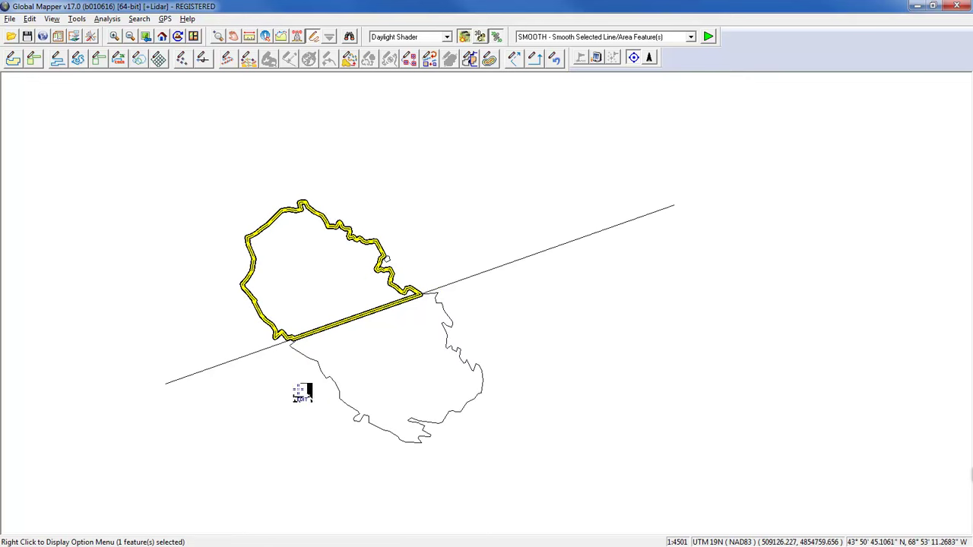
{"action": "left_click", "coordinate": [420, 363]}
{"action": "left_click", "coordinate": [351, 289]}
{"action": "left_click", "coordinate": [441, 348]}
{"action": "left_click", "coordinate": [443, 340]}
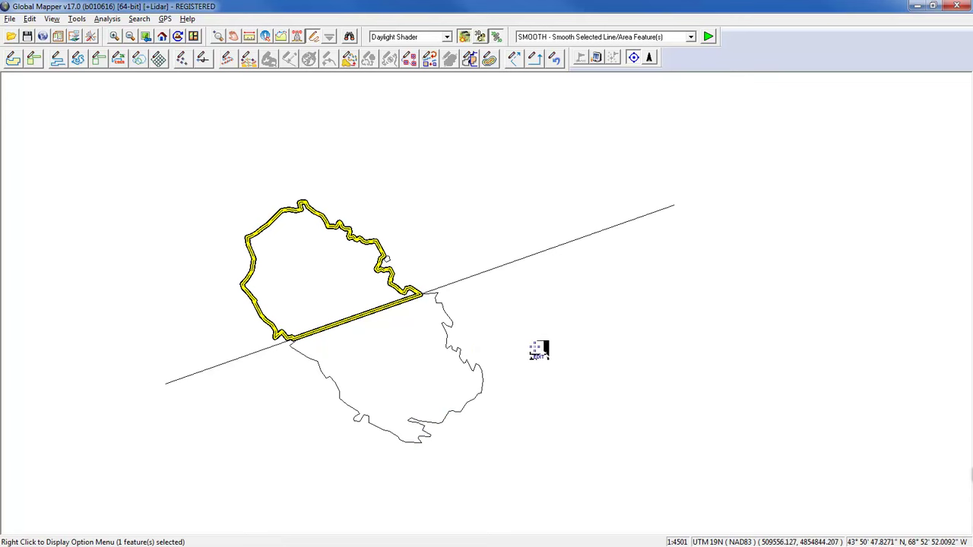
Step: Draw a straight Unknown Line Type line across the middle of the eastern of the two small islands south of the split island
{"action": "scroll", "coordinate": [536, 347], "scroll_direction": "down", "scroll_amount": 3}
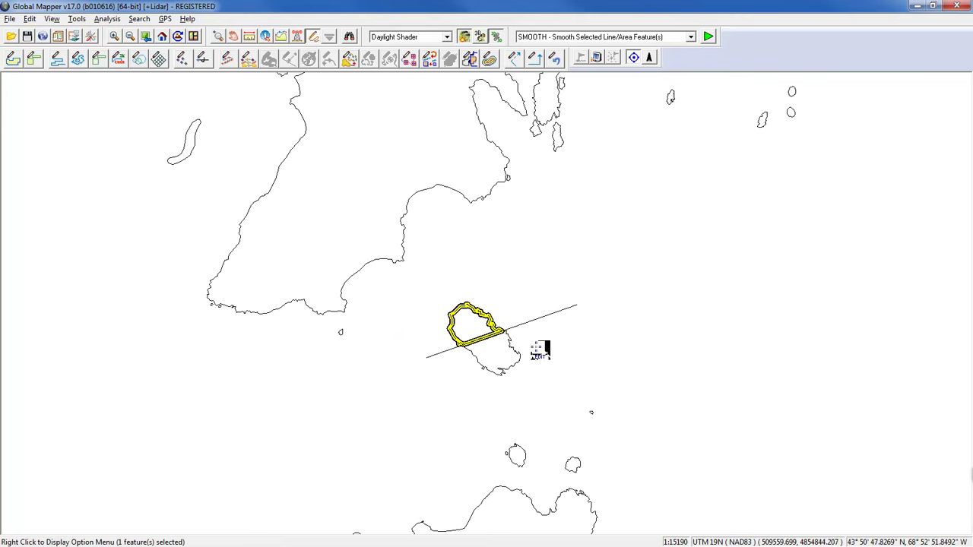
{"action": "left_click_drag", "start_coordinate": [602, 472], "coordinate": [556, 365]}
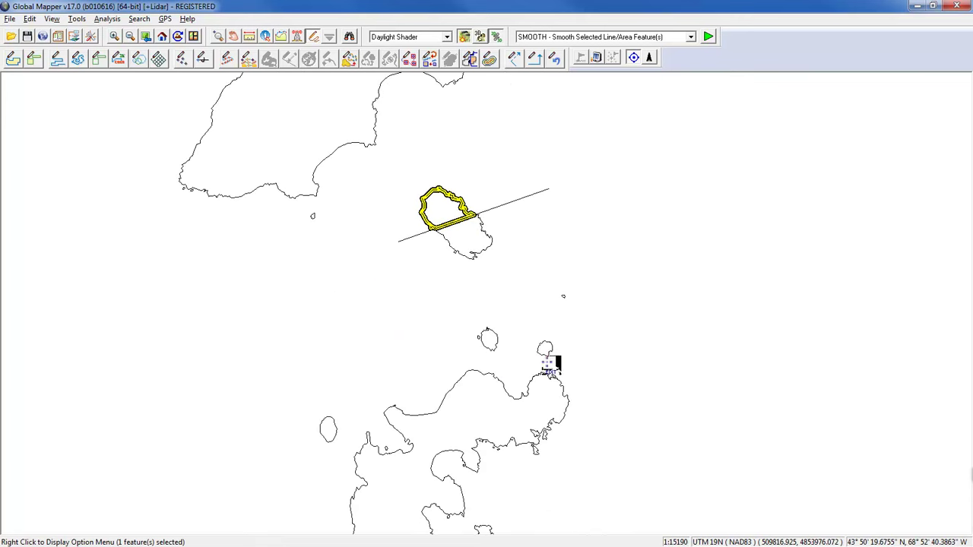
{"action": "scroll", "coordinate": [551, 350], "scroll_direction": "up", "scroll_amount": 4}
{"action": "scroll", "coordinate": [551, 350], "scroll_direction": "up", "scroll_amount": 1}
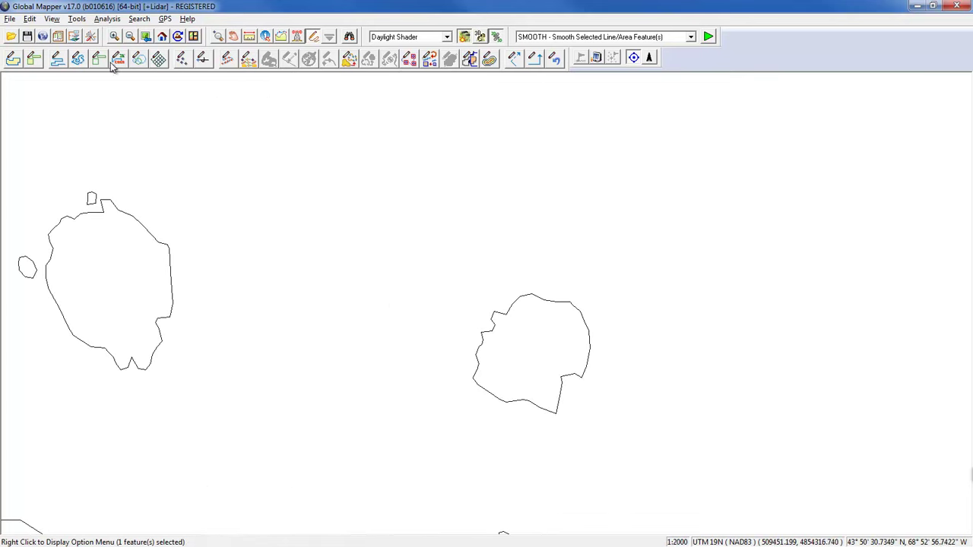
{"action": "left_click", "coordinate": [57, 59]}
{"action": "left_click", "coordinate": [424, 328]}
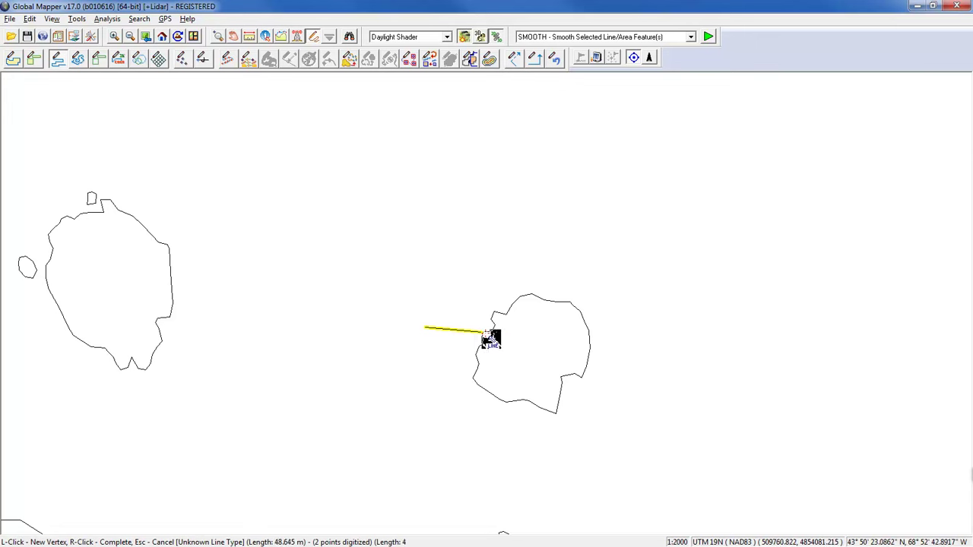
{"action": "right_click", "coordinate": [658, 356]}
{"action": "left_click", "coordinate": [463, 447]}
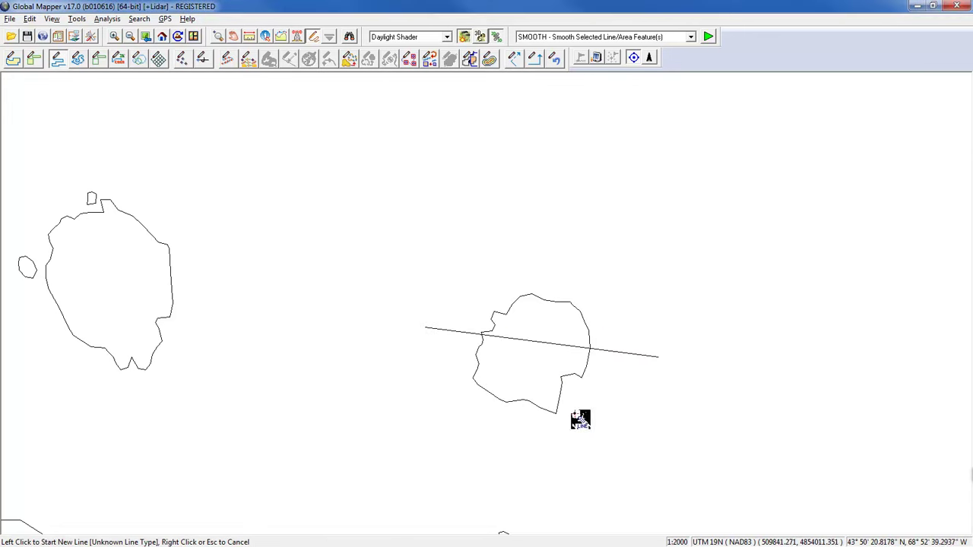
Step: Select the small island together with its crossing line and bring up the Crop/Combine/Split functions for them
{"action": "left_click", "coordinate": [313, 37]}
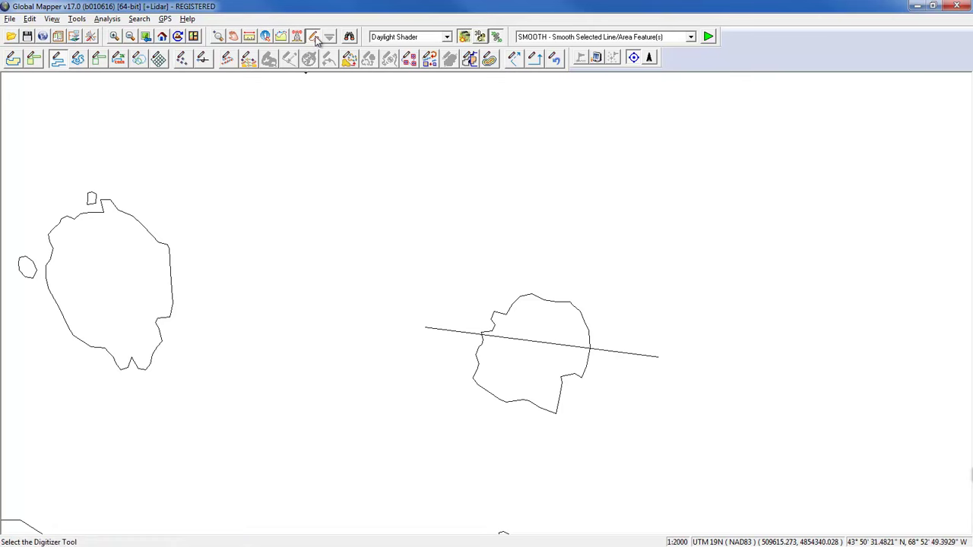
{"action": "left_click_drag", "start_coordinate": [616, 320], "coordinate": [575, 367]}
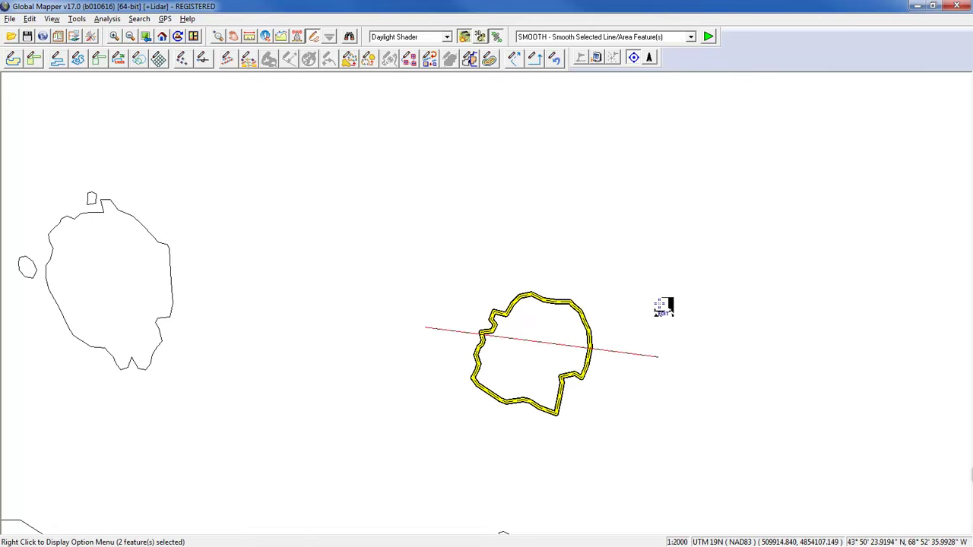
{"action": "right_click", "coordinate": [640, 126]}
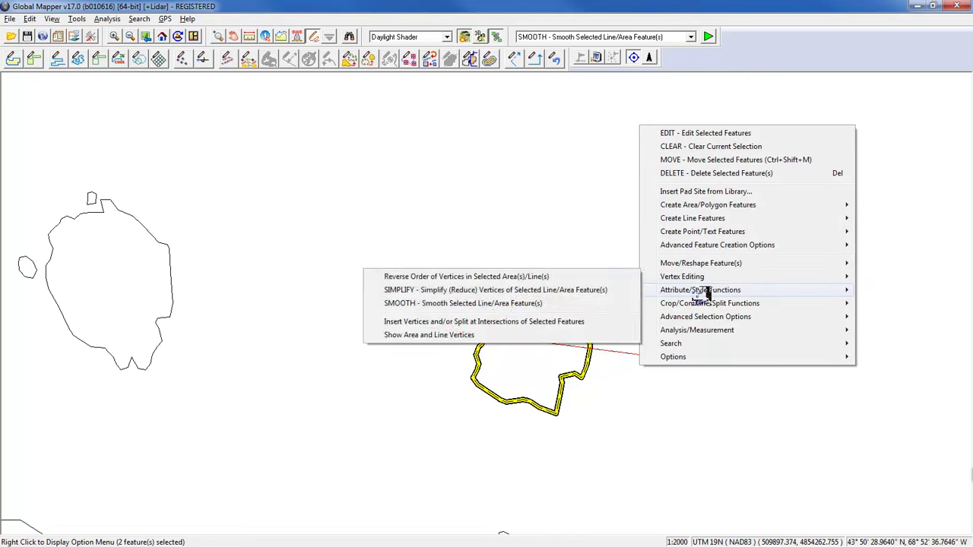
{"action": "mouse_move", "coordinate": [709, 299]}
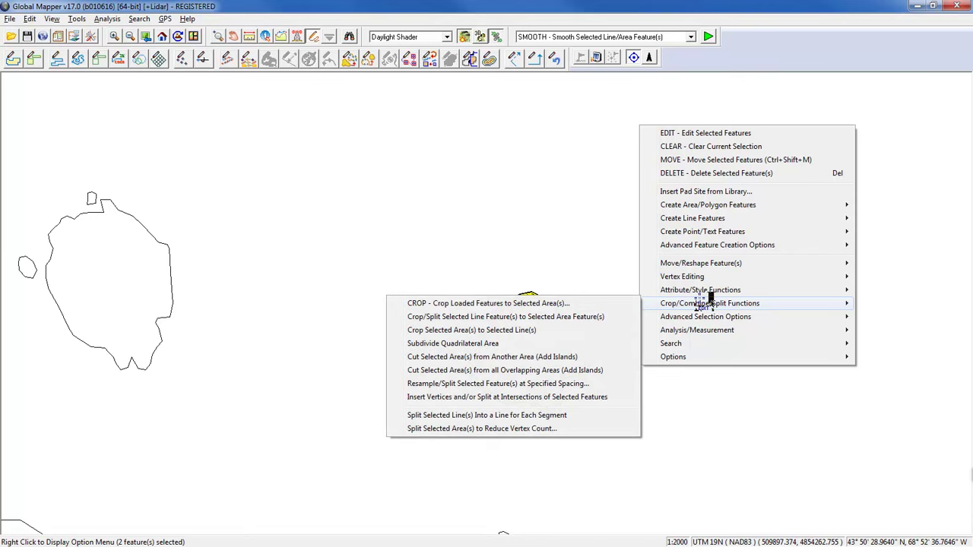